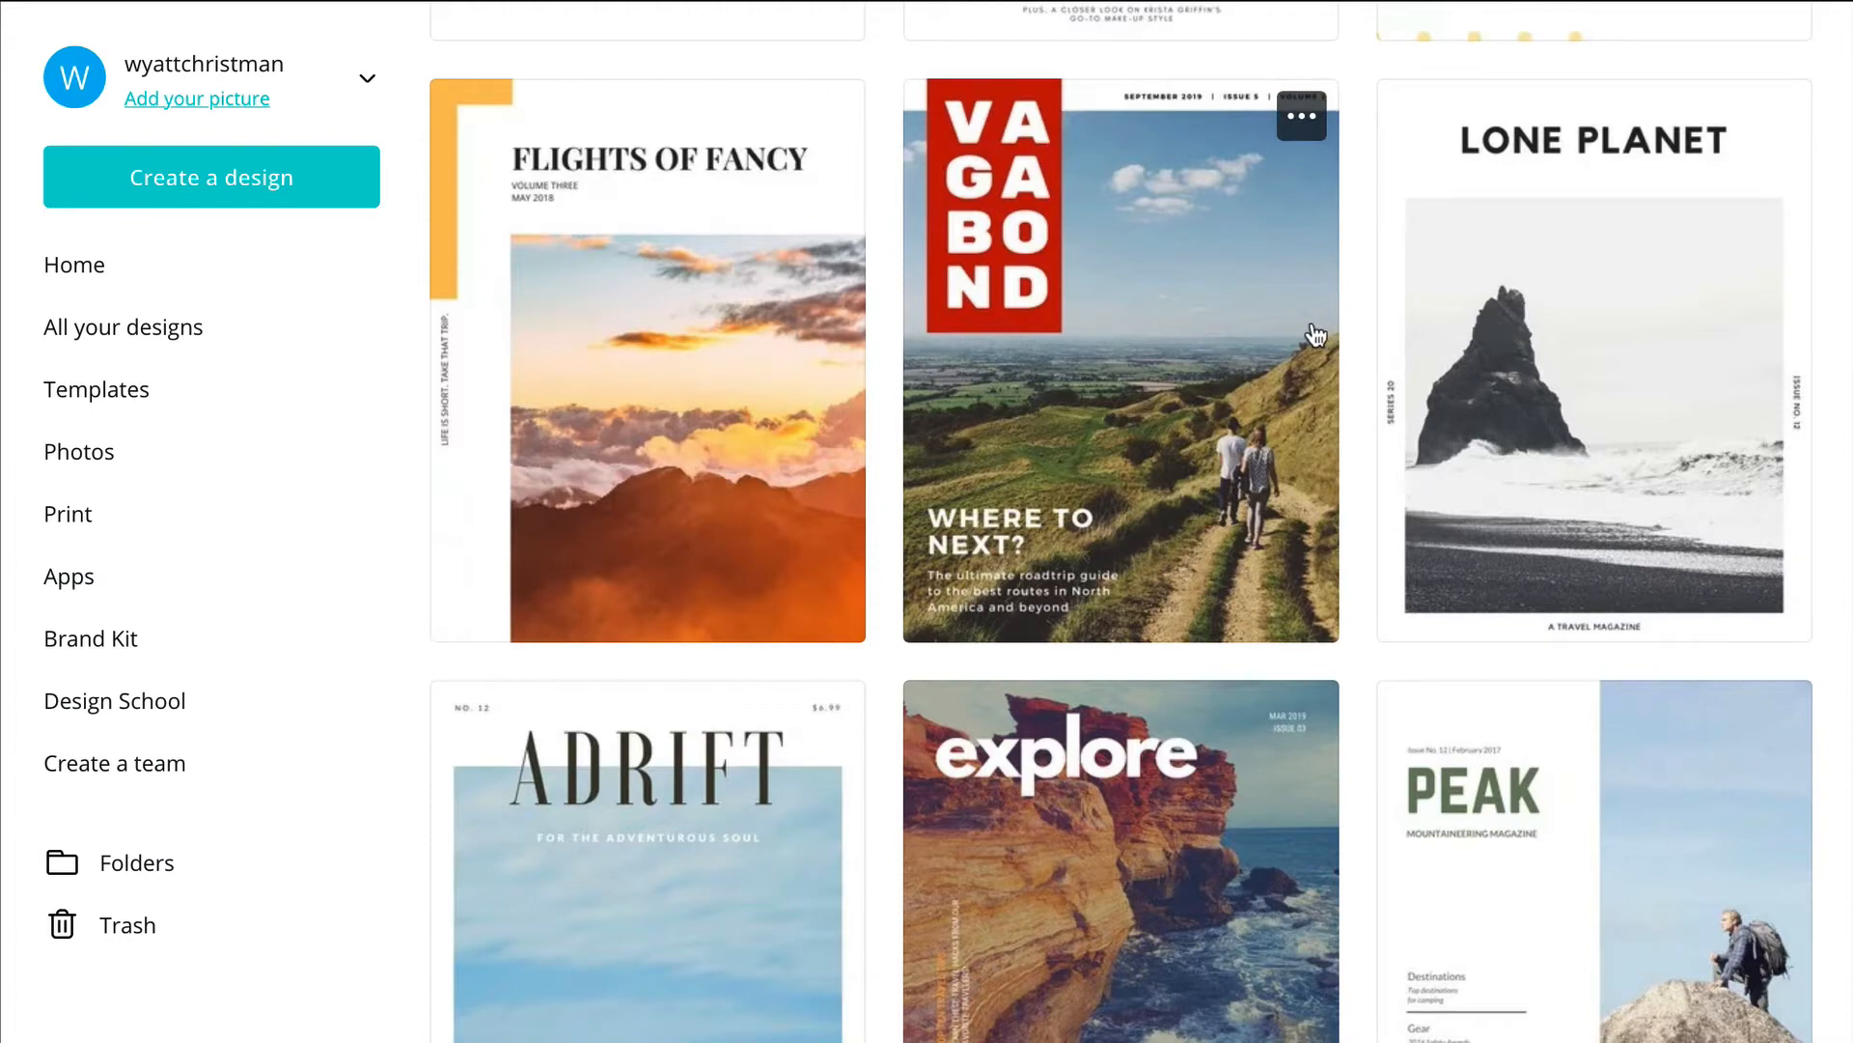
Step: Browse the magazine cover templates and preview the Pastel and Mozi fashion covers
{"action": "scroll", "coordinate": [1315, 335], "scroll_direction": "down", "scroll_amount": 5}
{"action": "scroll", "coordinate": [1315, 337], "scroll_direction": "up", "scroll_amount": 10}
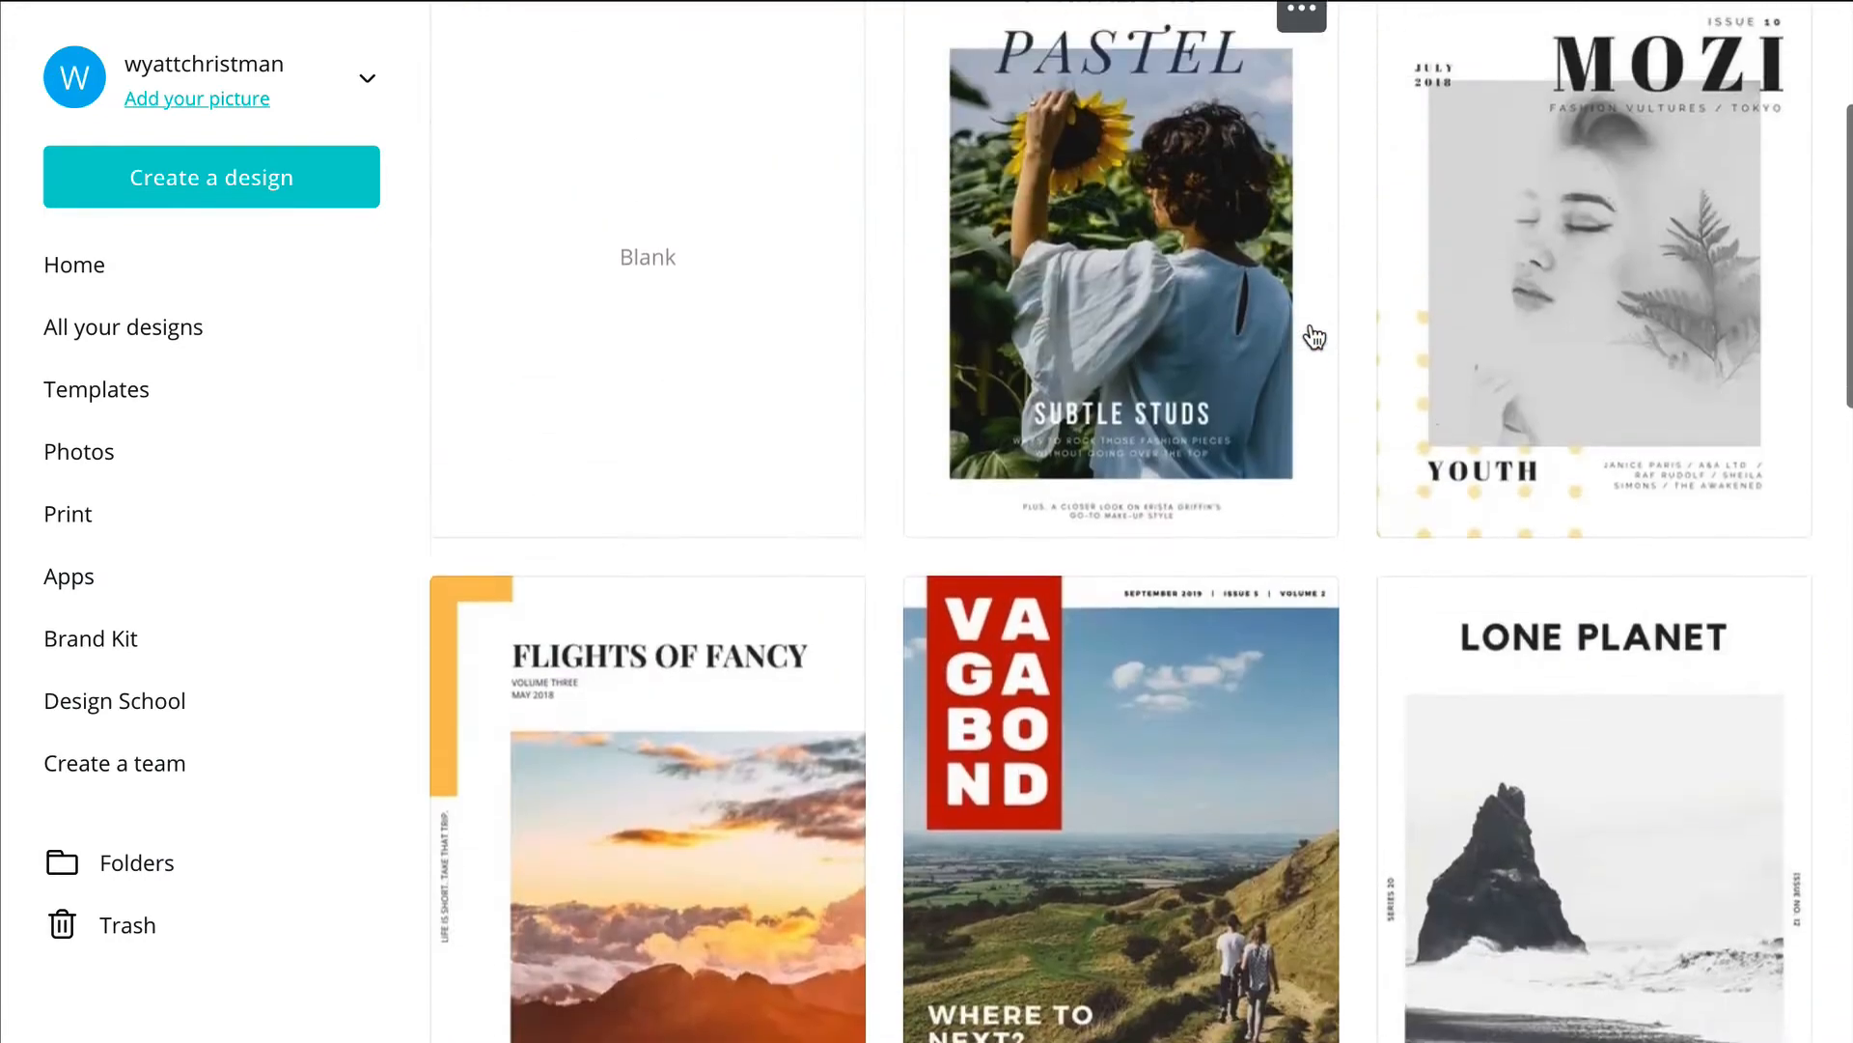
{"action": "scroll", "coordinate": [1315, 336], "scroll_direction": "up", "scroll_amount": 1}
{"action": "left_click", "coordinate": [1156, 307]}
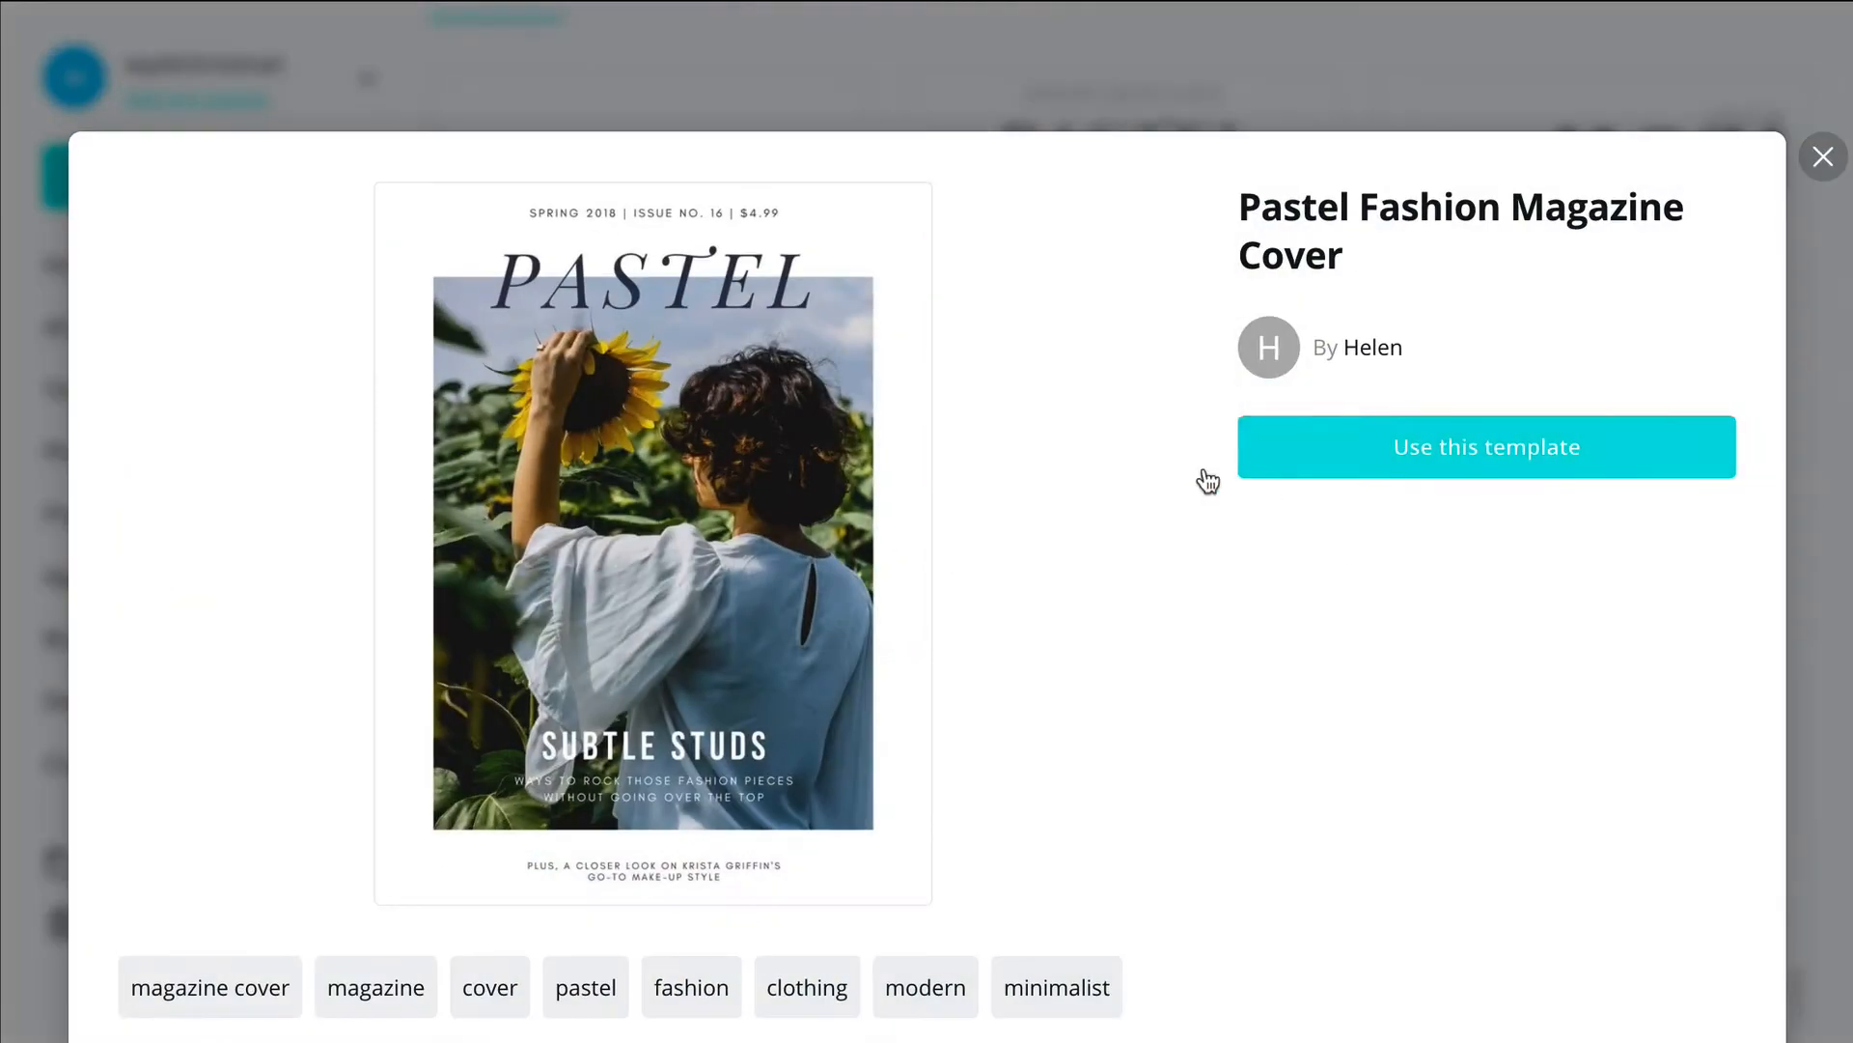
{"action": "left_click", "coordinate": [1823, 158]}
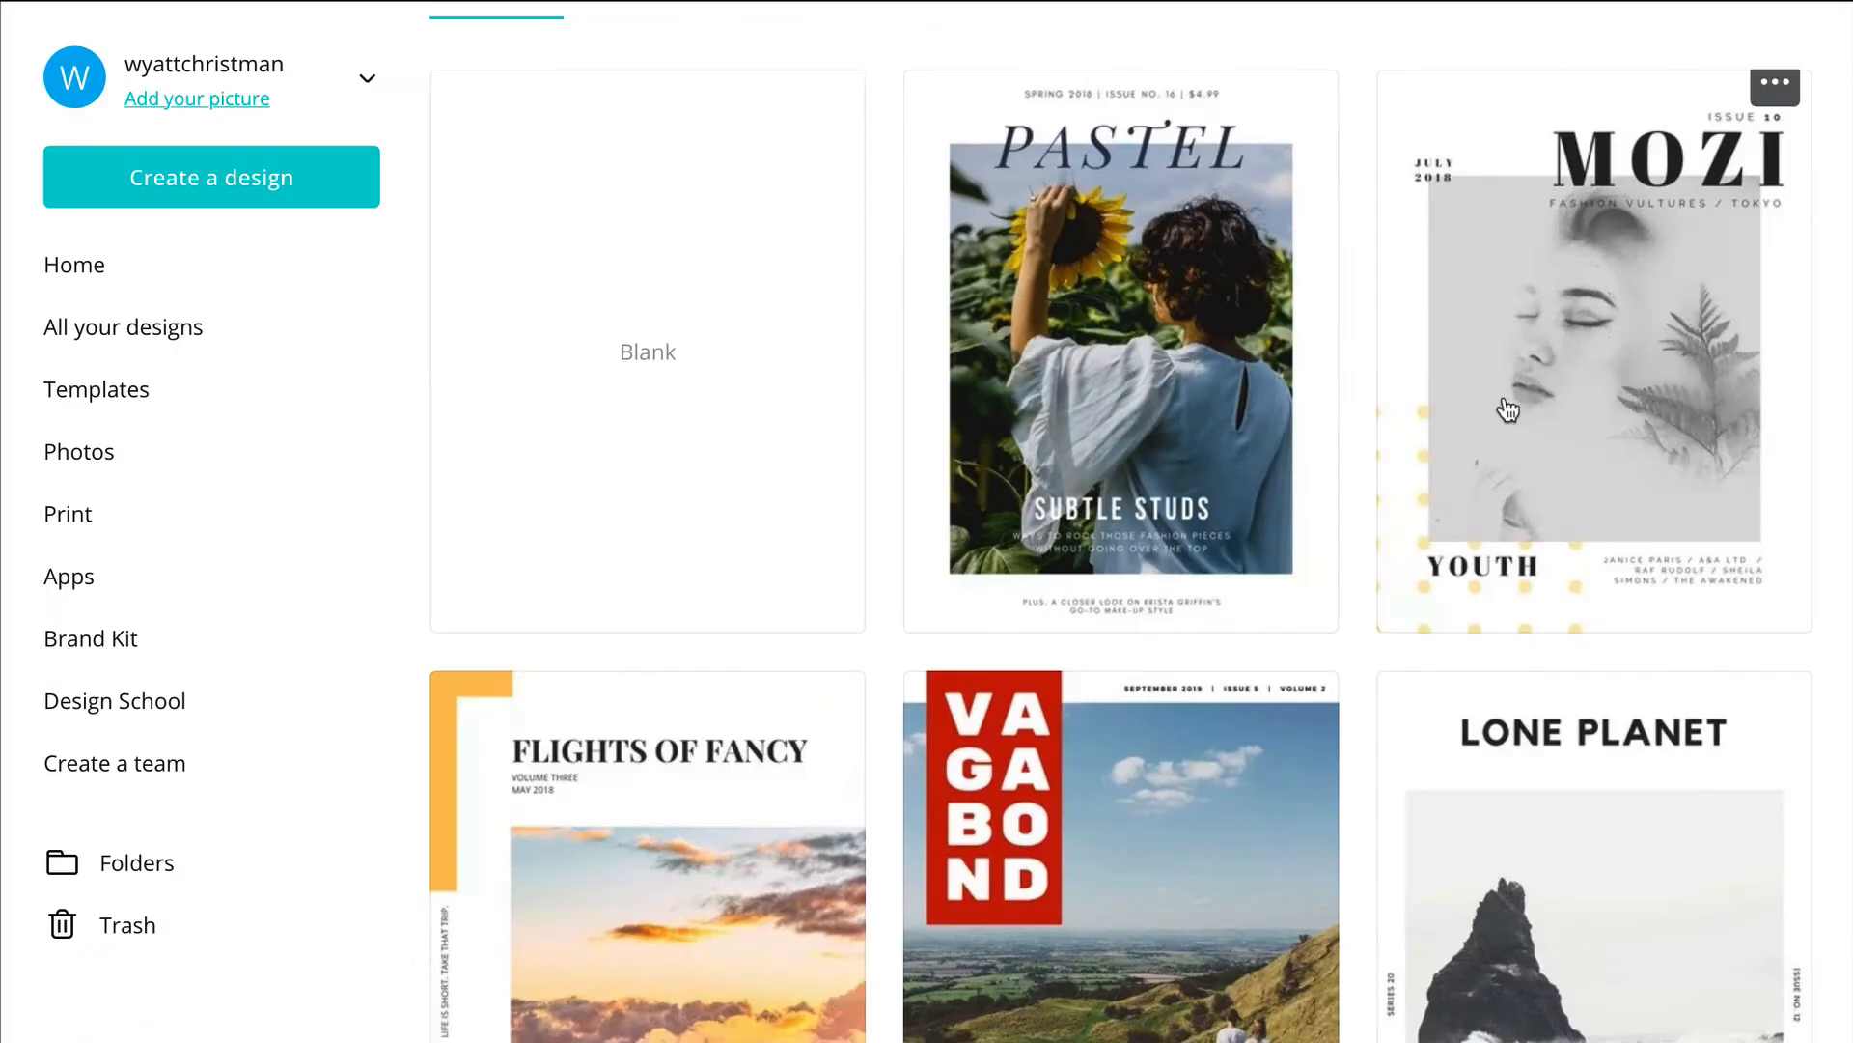
{"action": "left_click", "coordinate": [1638, 422]}
{"action": "left_click", "coordinate": [1823, 120]}
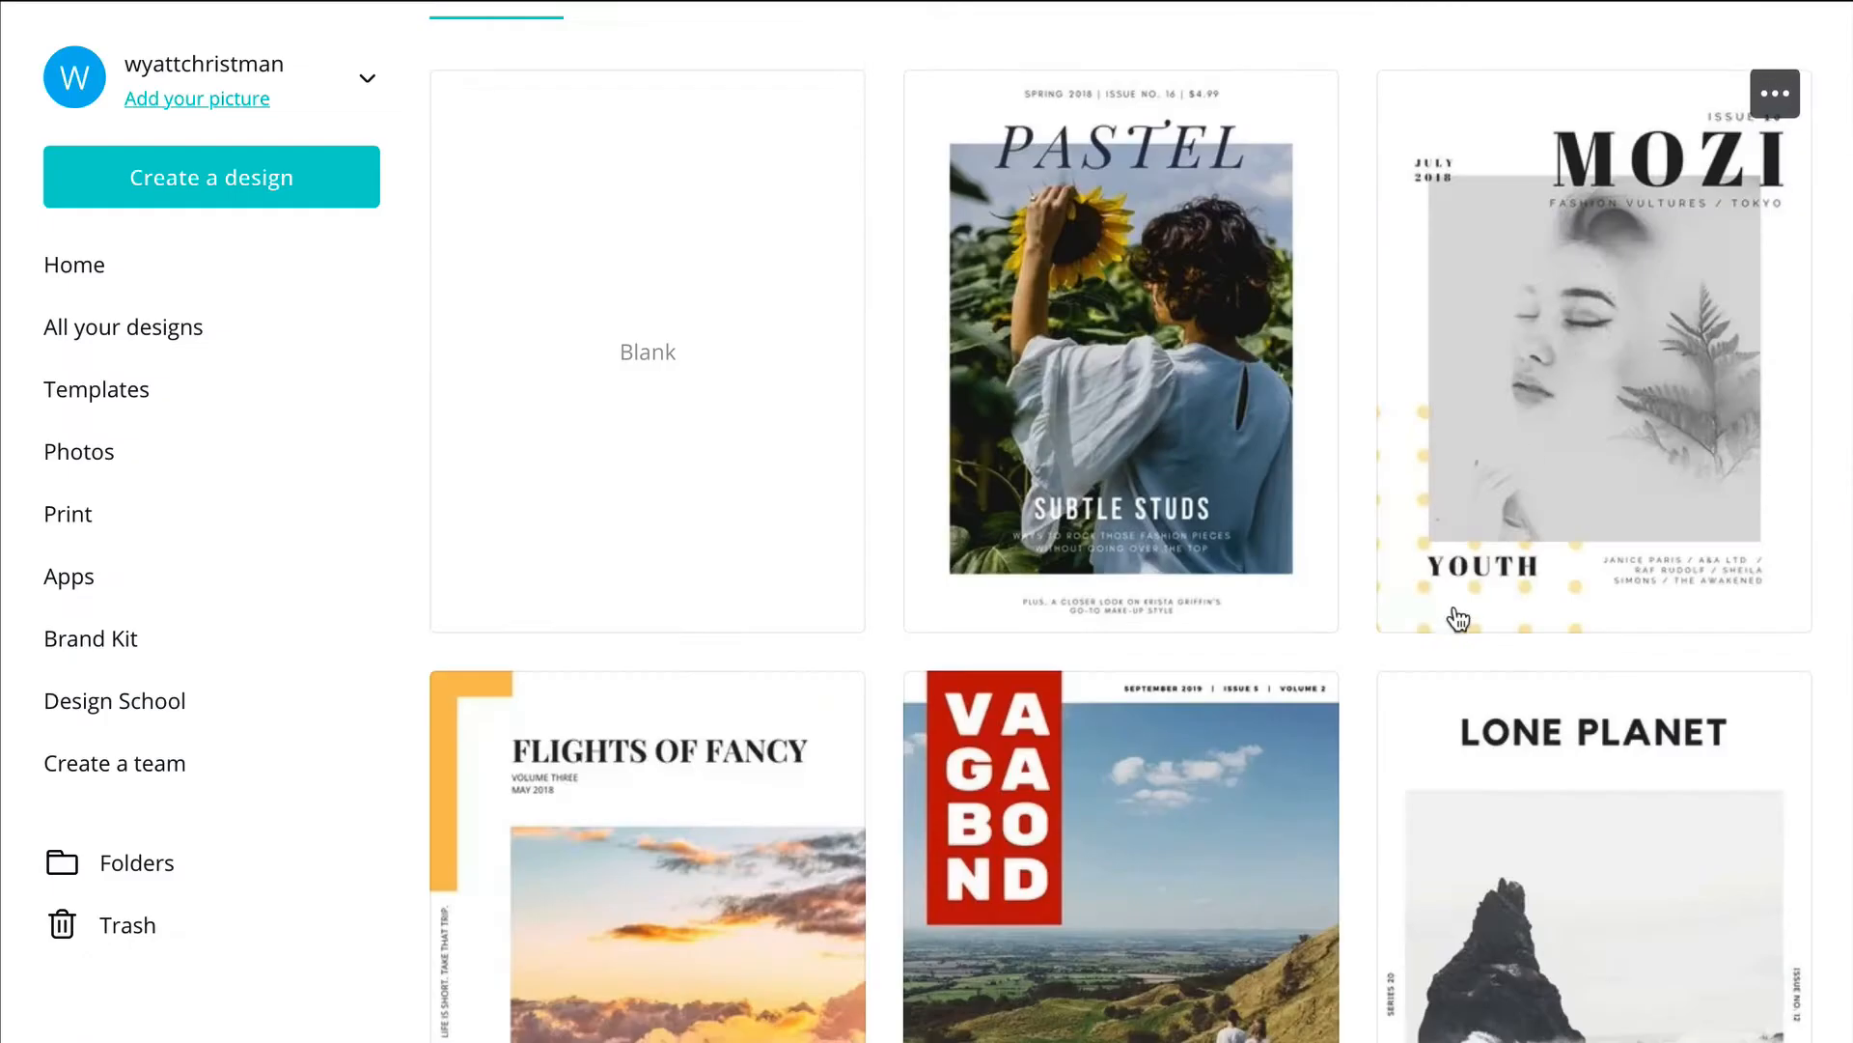
Step: Preview the contents, photo, Amsterdam and Seoul pages of the Flights of Fancy travel magazine template, and close the preview
{"action": "scroll", "coordinate": [1352, 628], "scroll_direction": "down", "scroll_amount": 3}
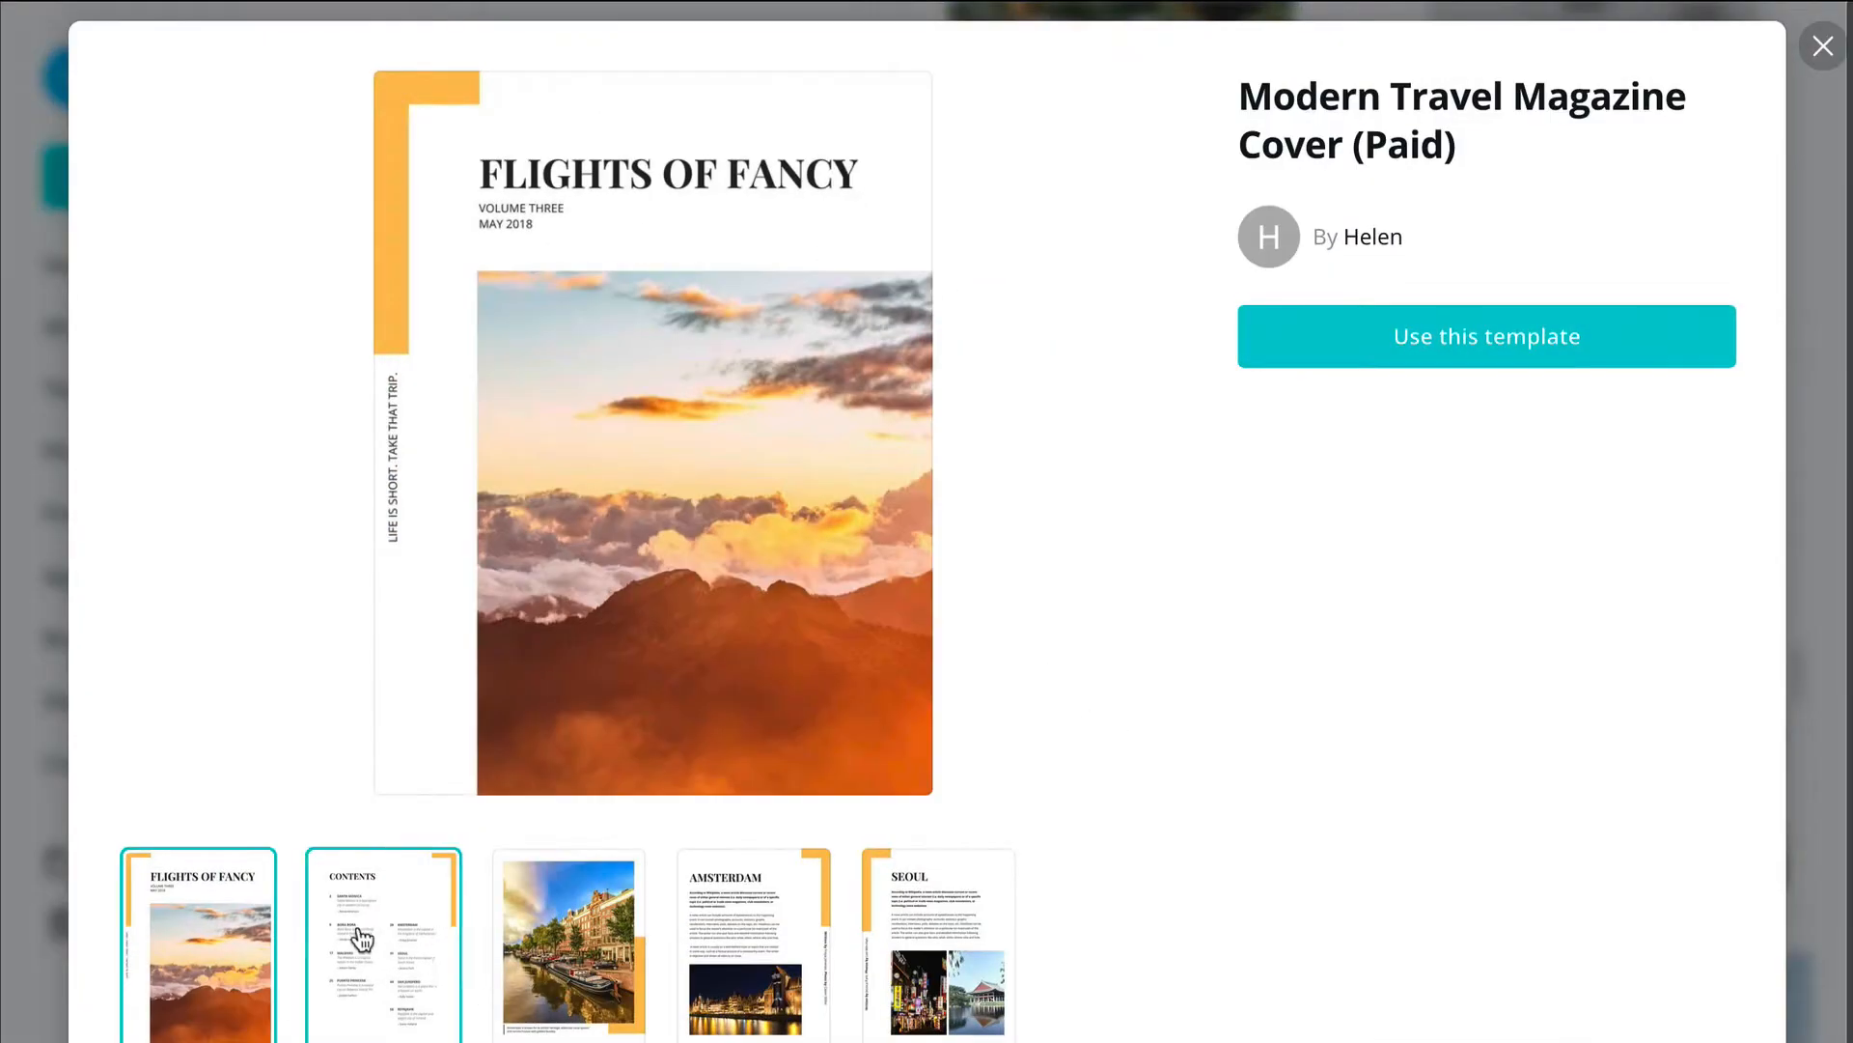
{"action": "left_click", "coordinate": [386, 946]}
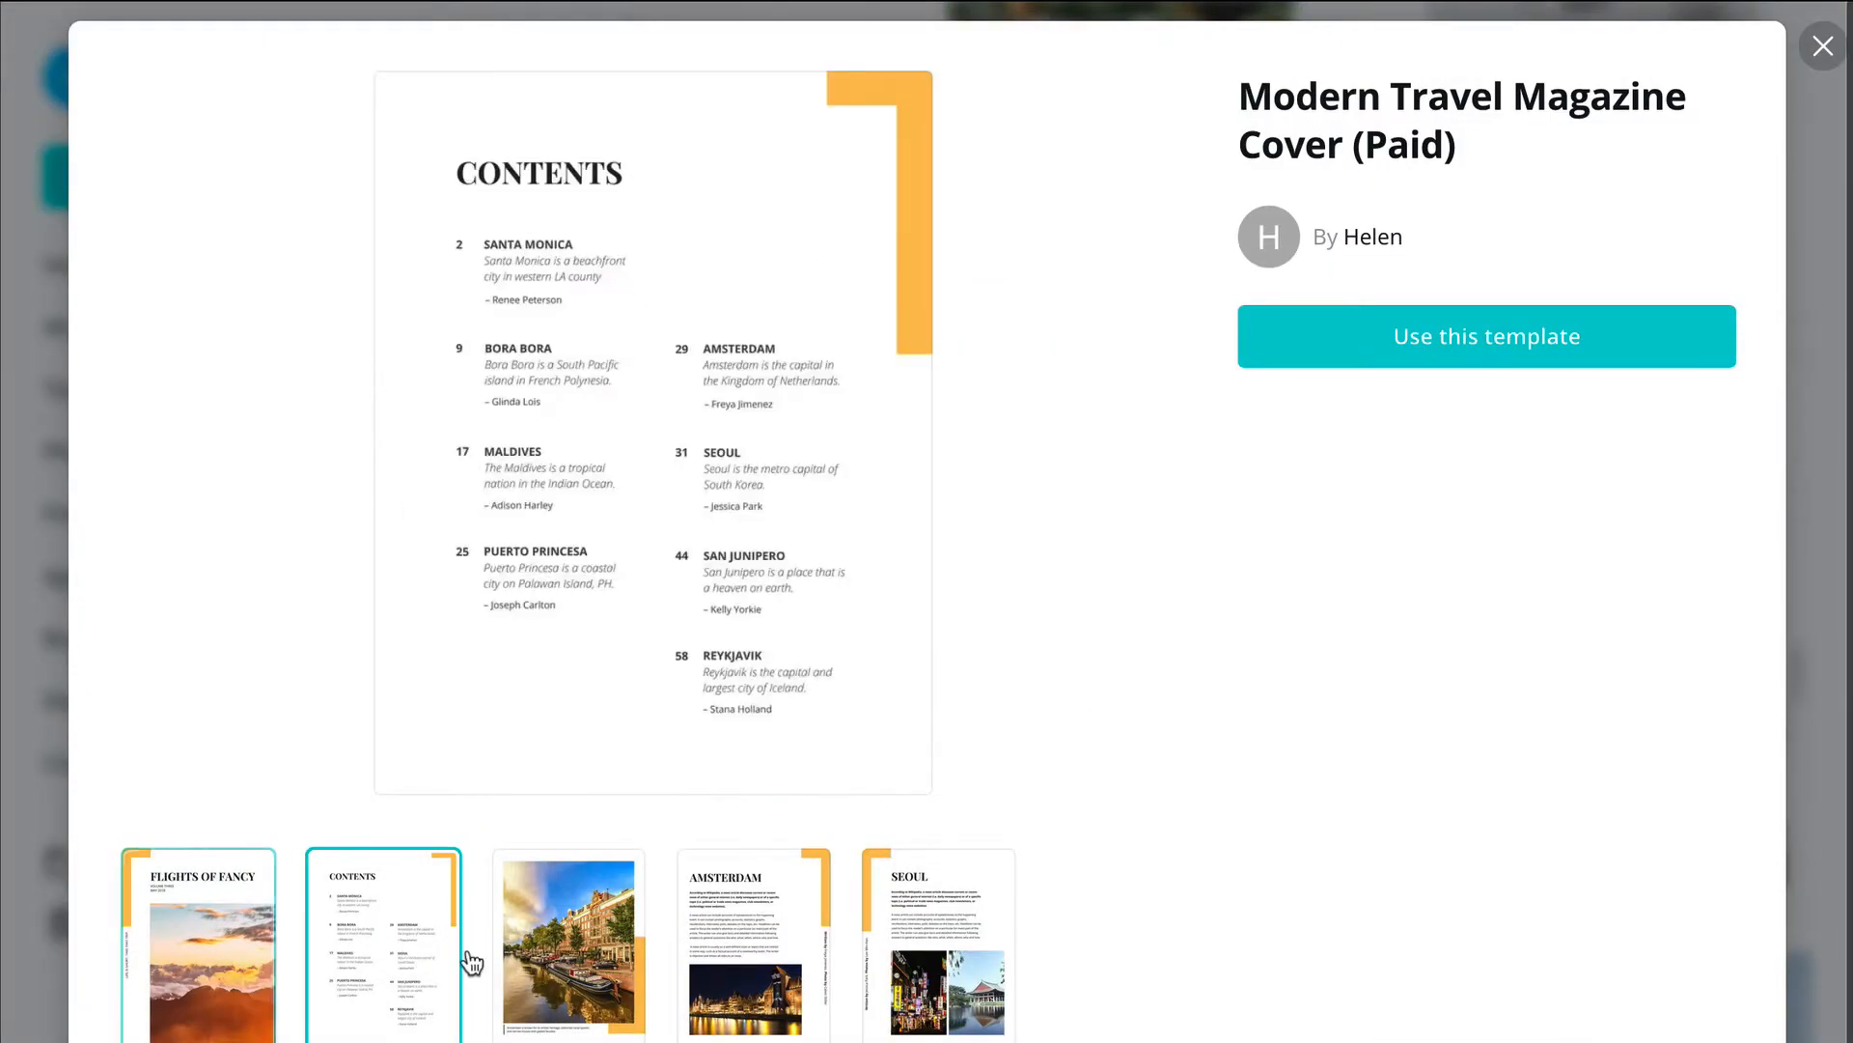
{"action": "left_click", "coordinate": [567, 965]}
{"action": "left_click", "coordinate": [724, 960]}
{"action": "left_click", "coordinate": [944, 941]}
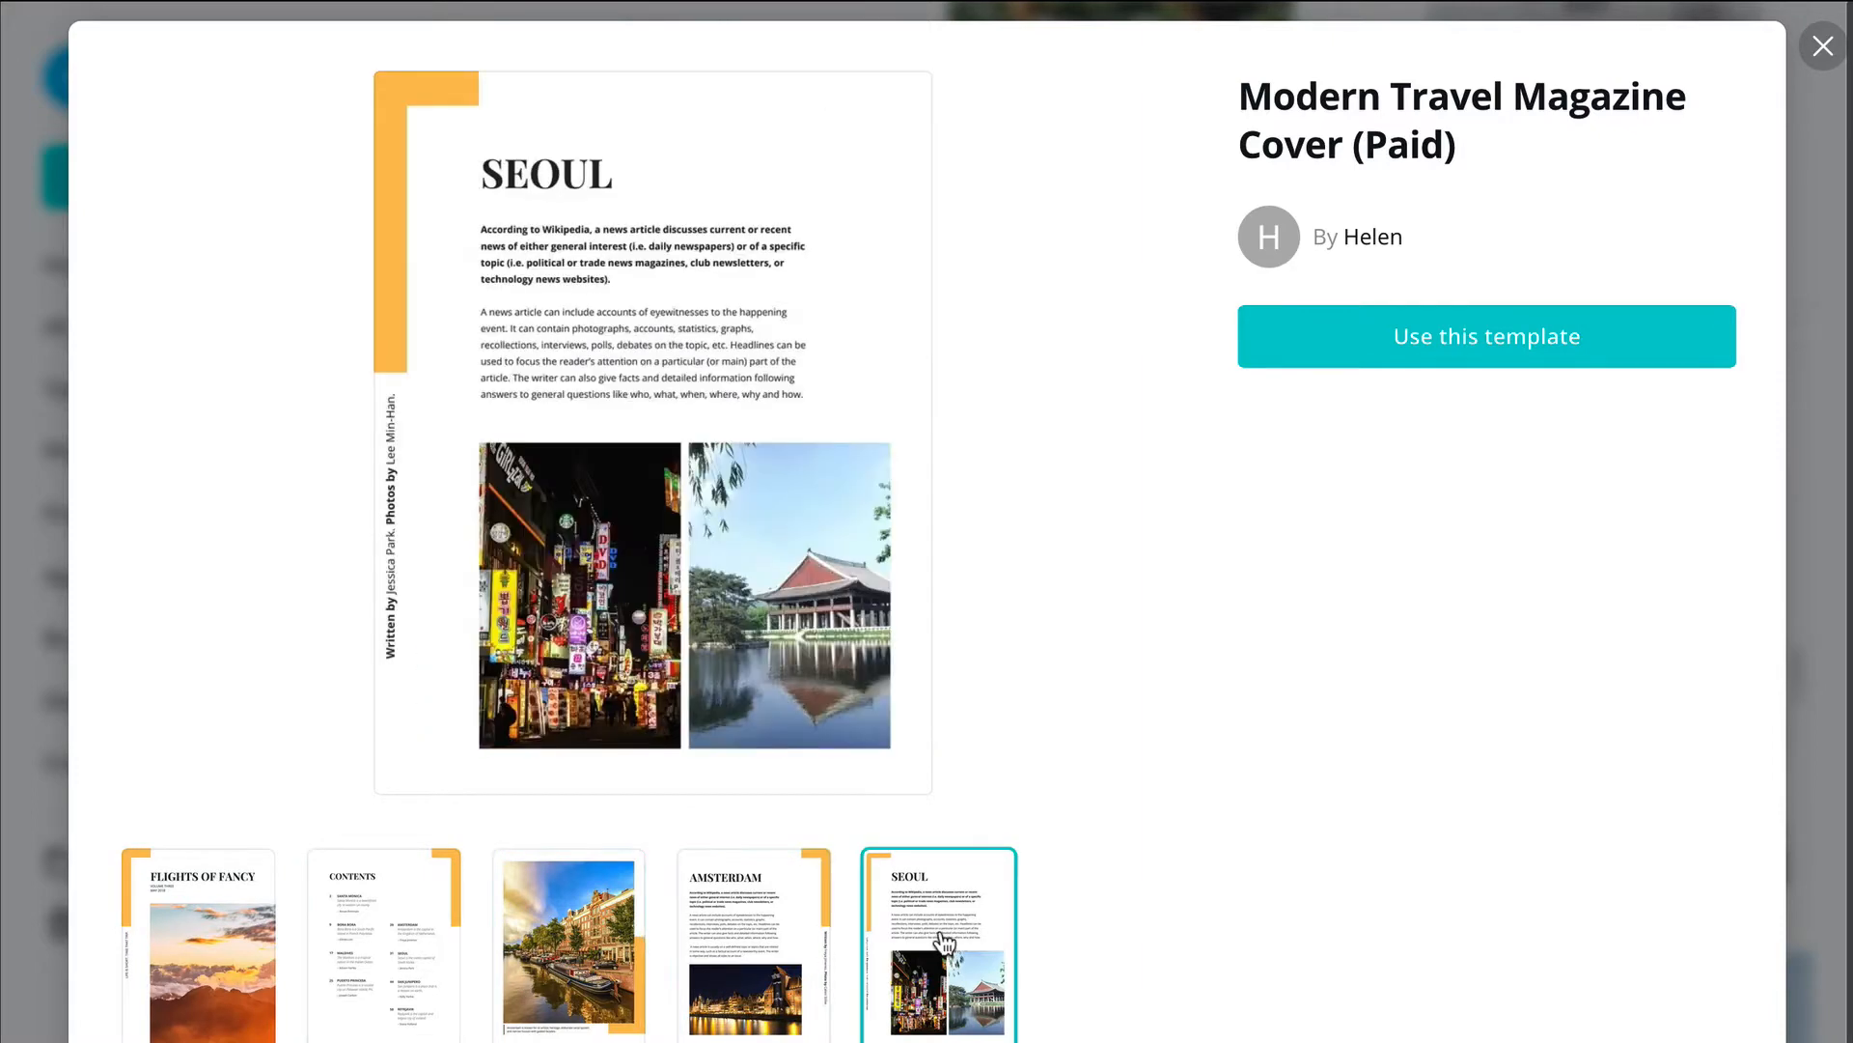
{"action": "left_click", "coordinate": [1822, 53]}
Step: Preview every page of the Vagabond Red Box Travel Magazine template, return to its cover, and close the preview
{"action": "left_click", "coordinate": [1110, 695]}
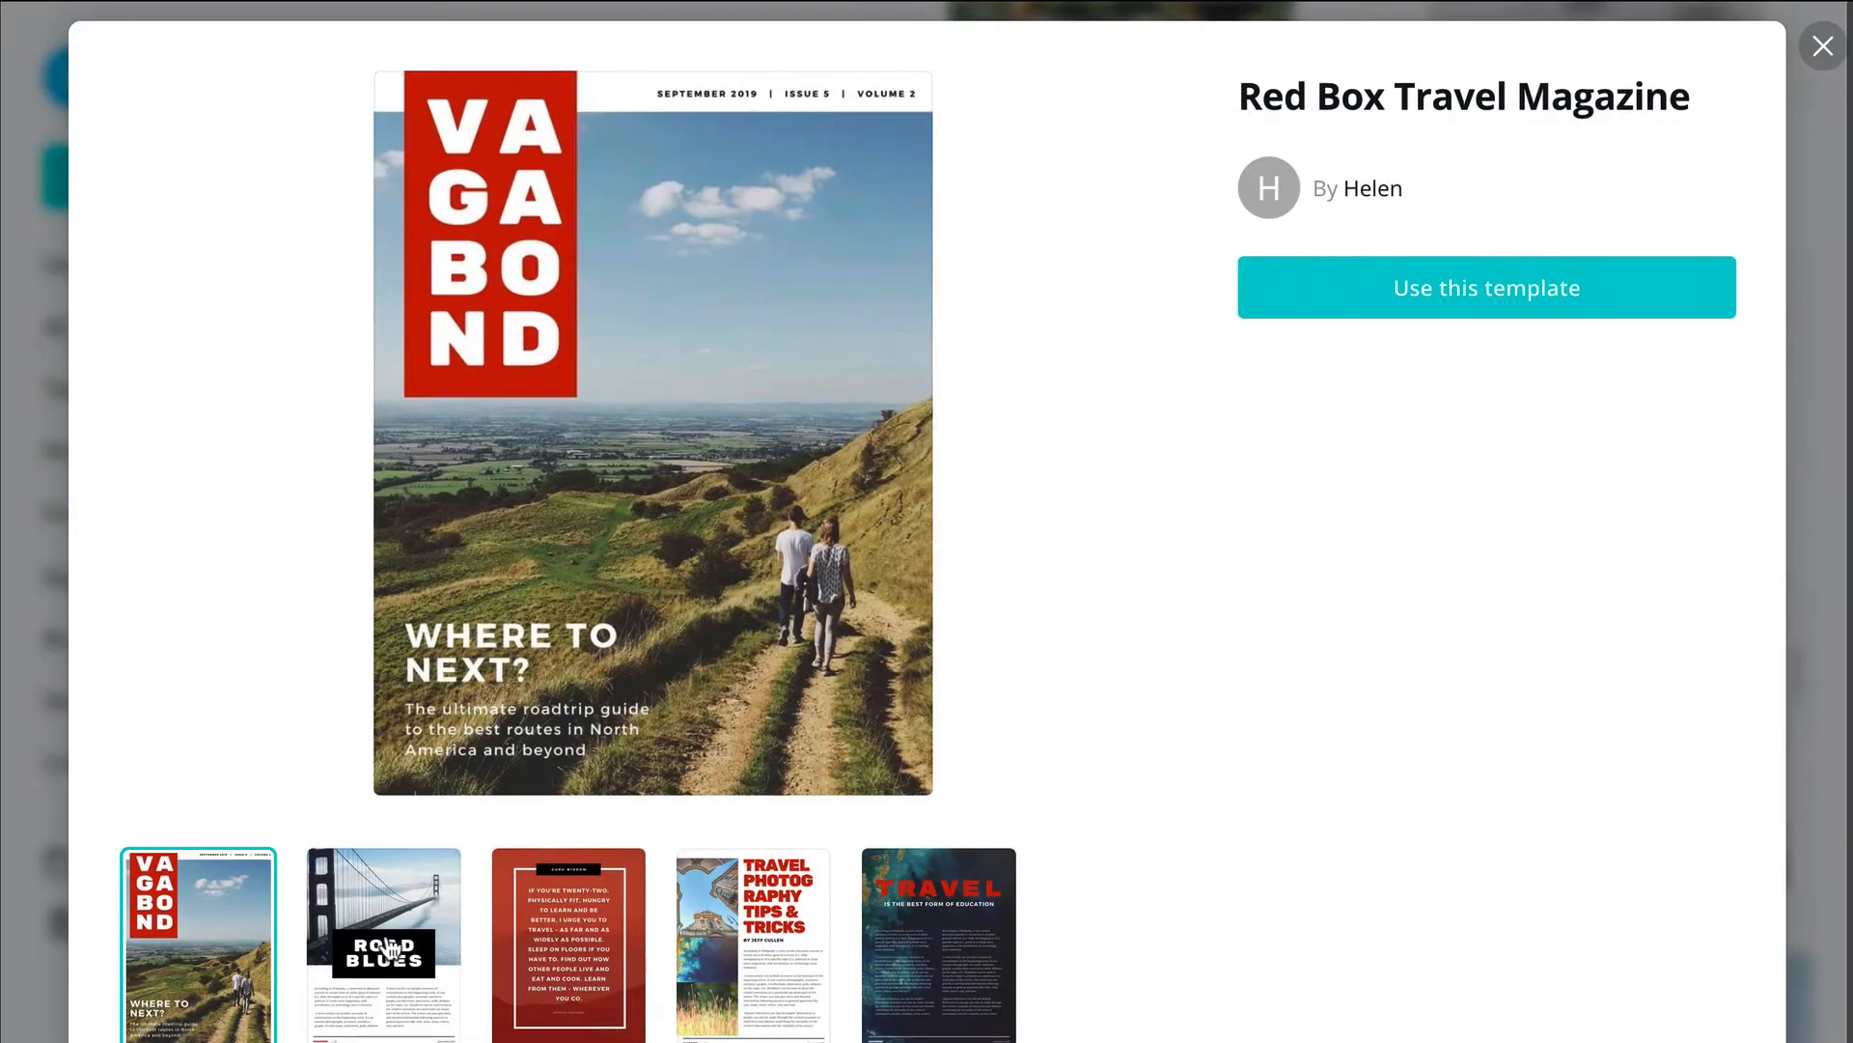
{"action": "left_click", "coordinate": [389, 951]}
{"action": "left_click", "coordinate": [562, 961]}
{"action": "left_click", "coordinate": [753, 955]}
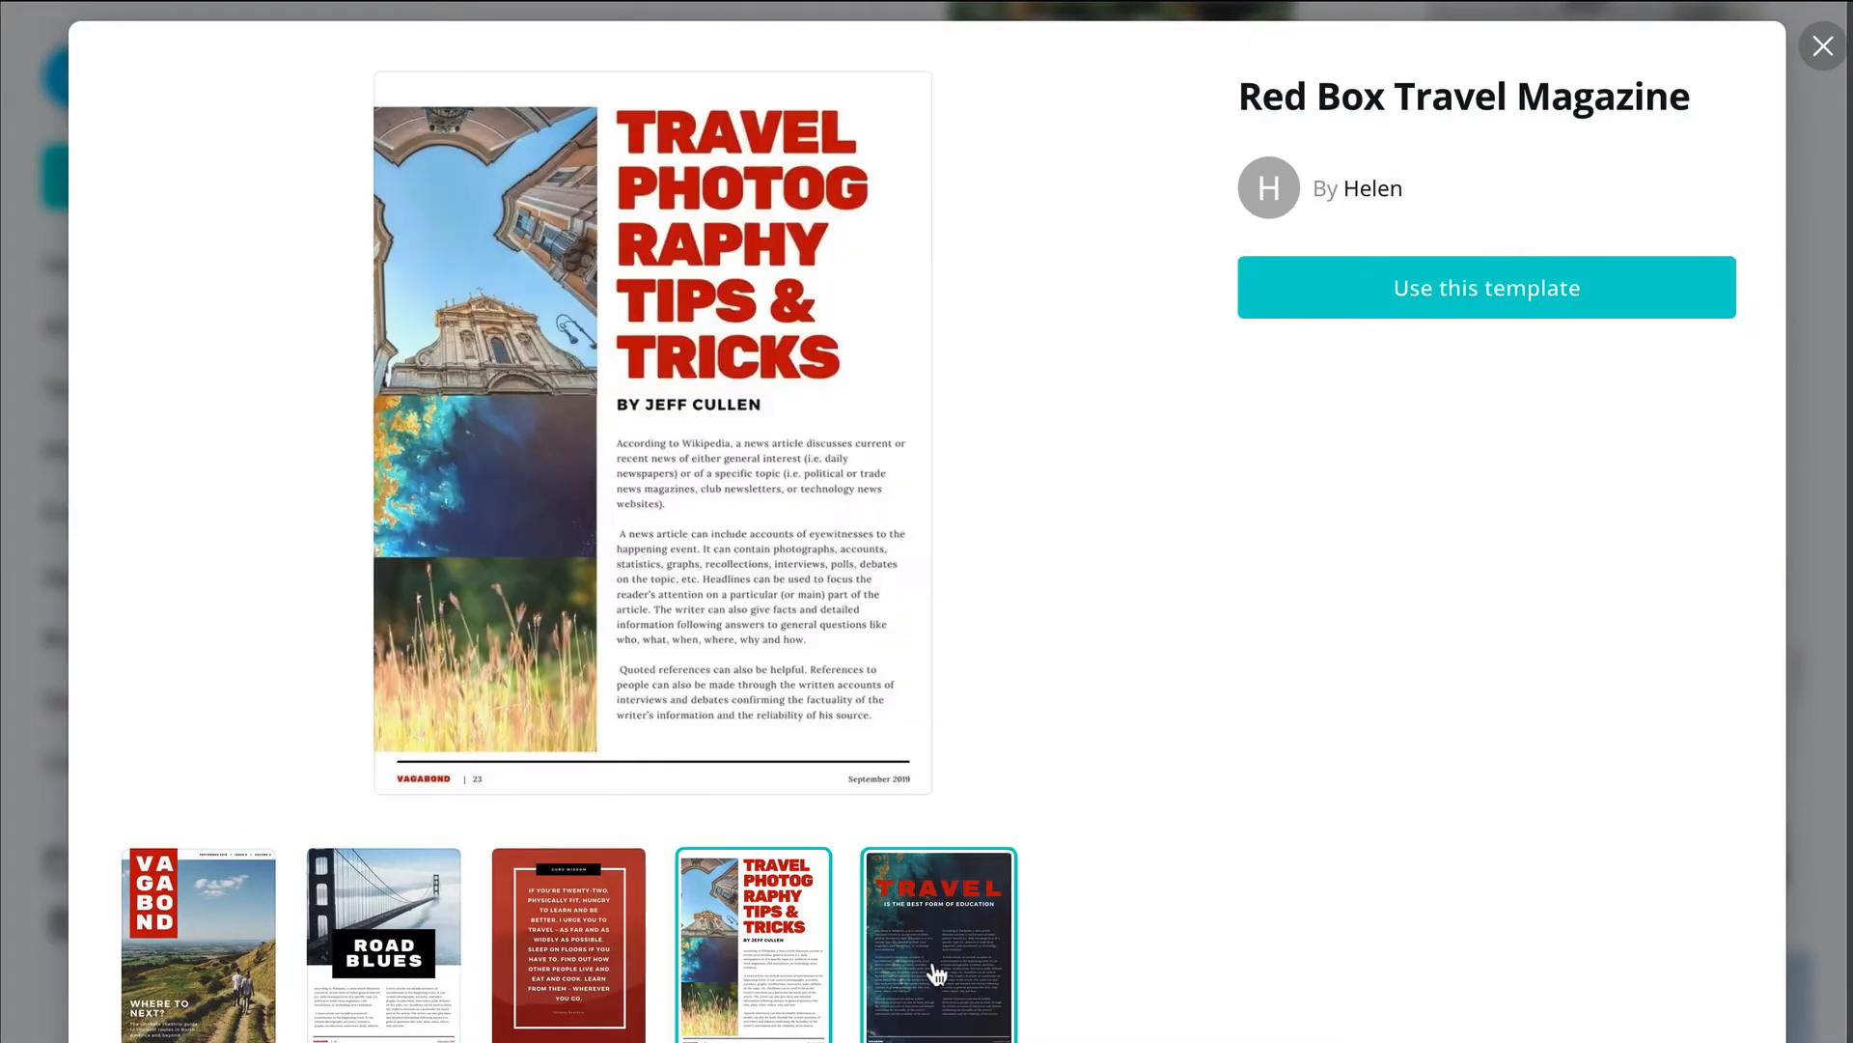
{"action": "left_click", "coordinate": [935, 972]}
{"action": "left_click", "coordinate": [178, 958]}
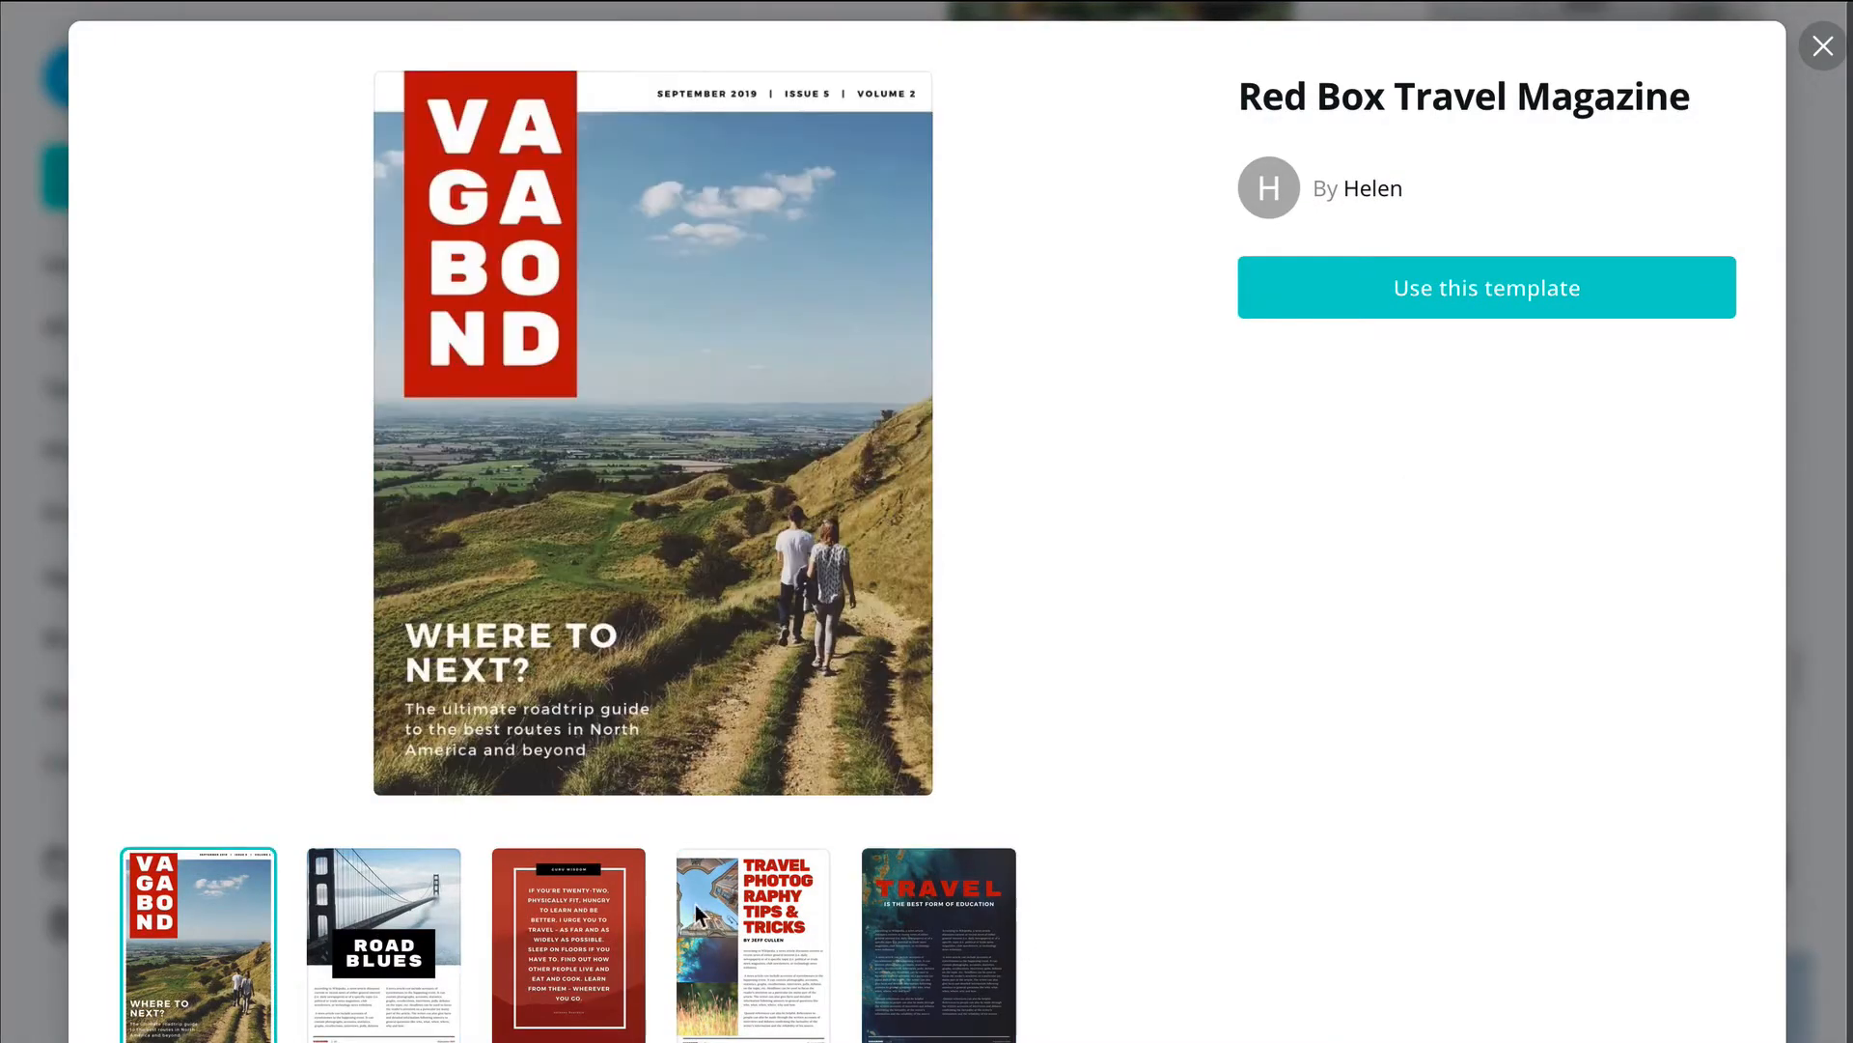
{"action": "left_click", "coordinate": [1823, 48]}
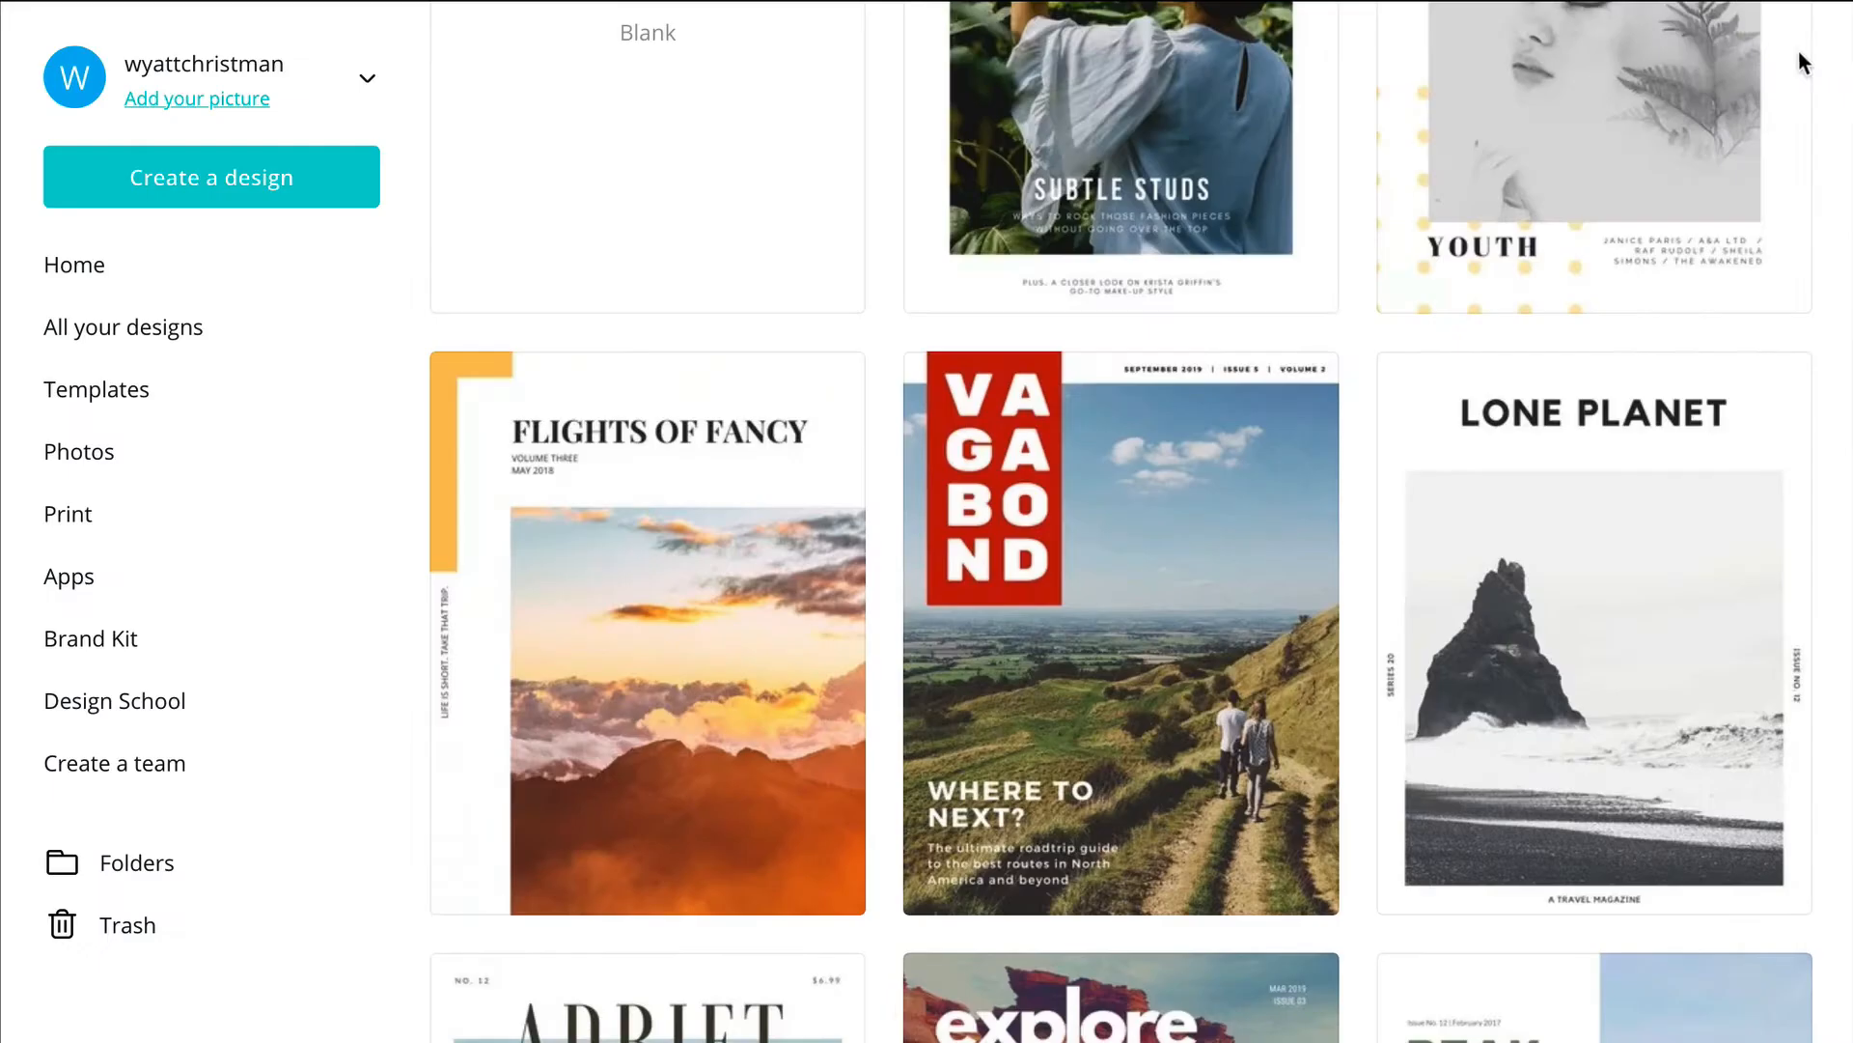
Step: Preview the pages of the Dark Explore Travel Magazine template and start a design from it
{"action": "scroll", "coordinate": [1265, 763], "scroll_direction": "down", "scroll_amount": 8}
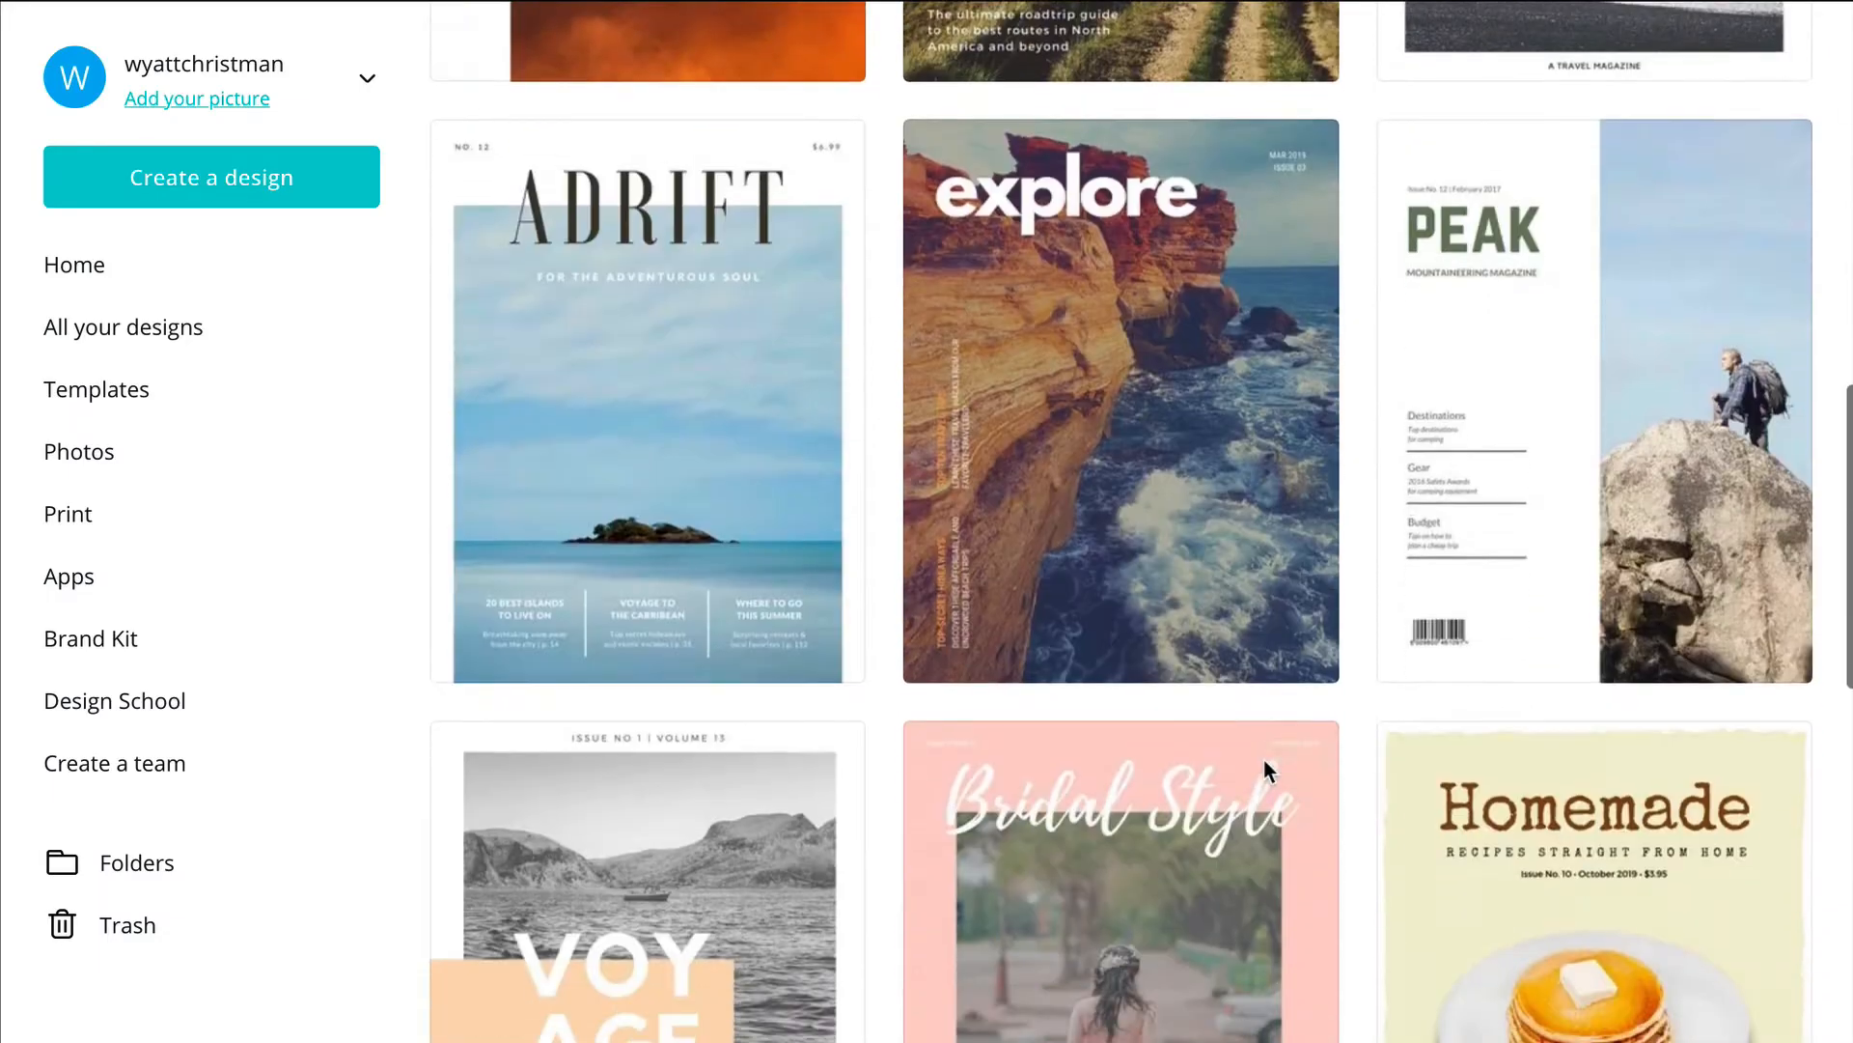
{"action": "left_click", "coordinate": [1113, 381]}
{"action": "left_click", "coordinate": [394, 922]}
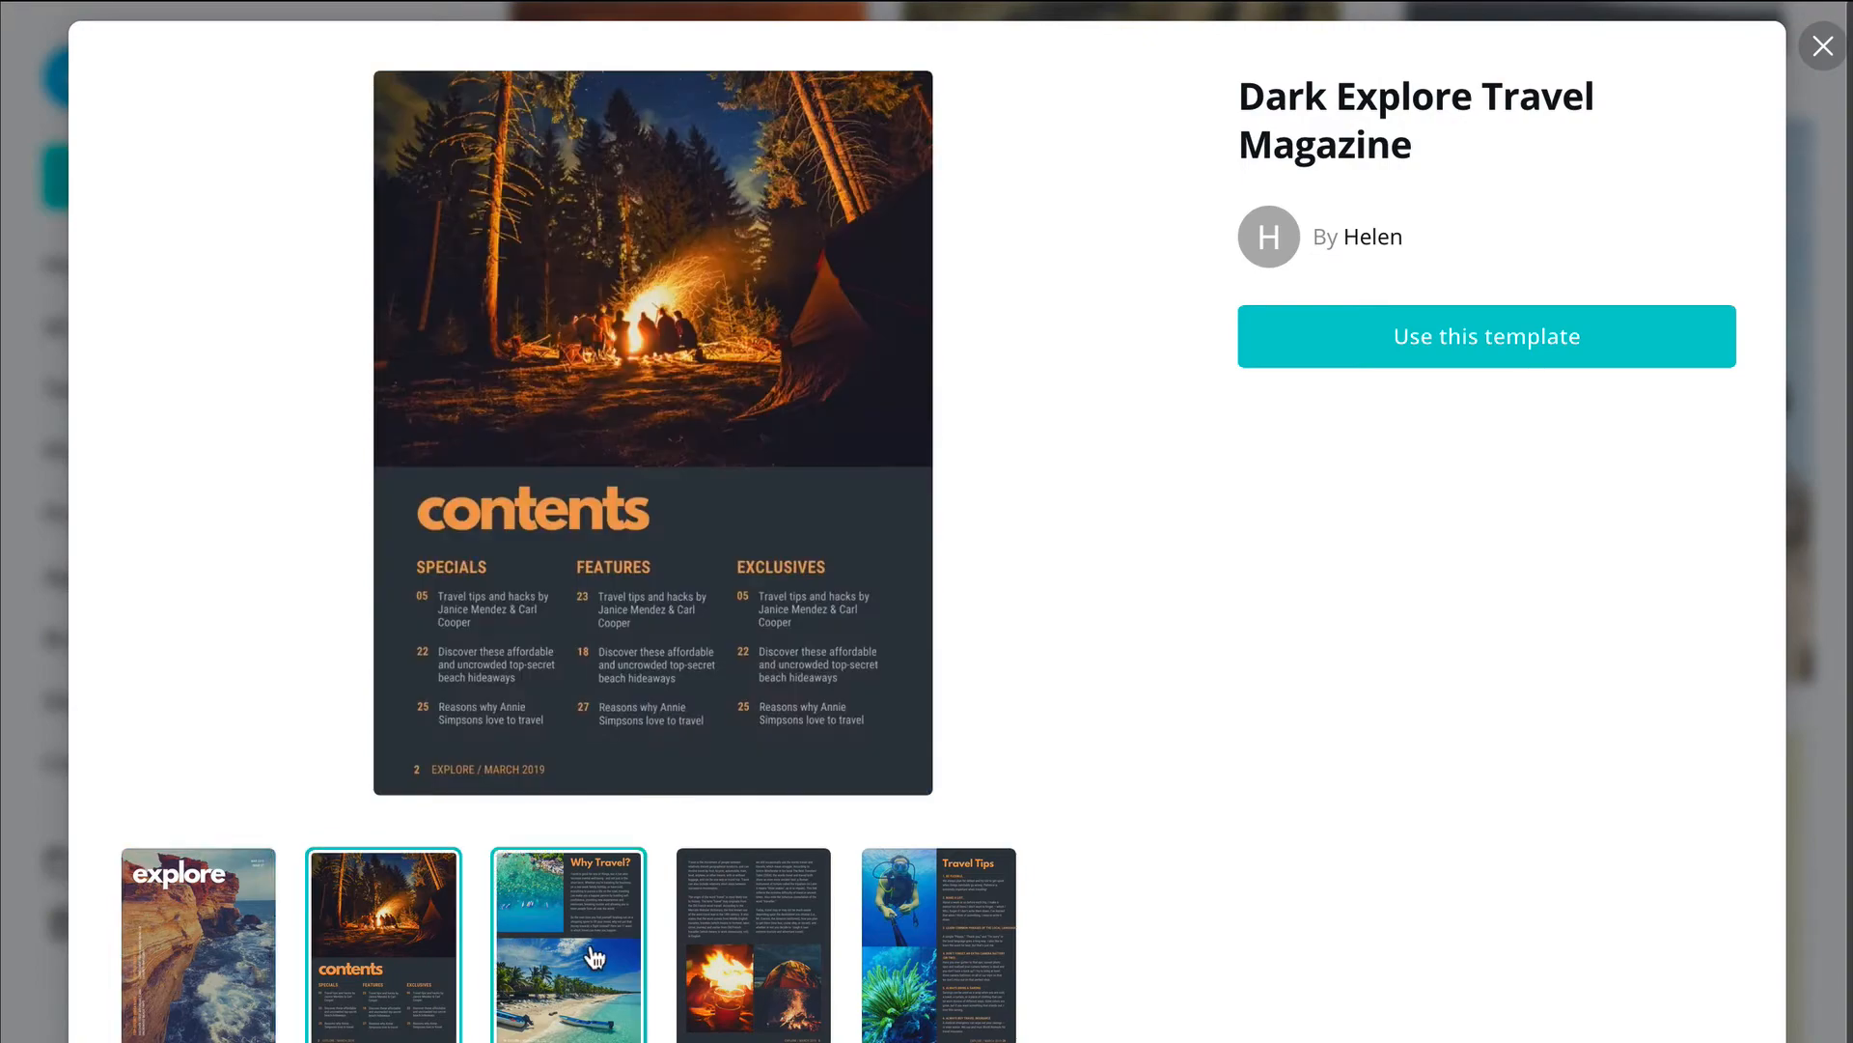
{"action": "left_click", "coordinate": [593, 956]}
{"action": "left_click", "coordinate": [752, 959]}
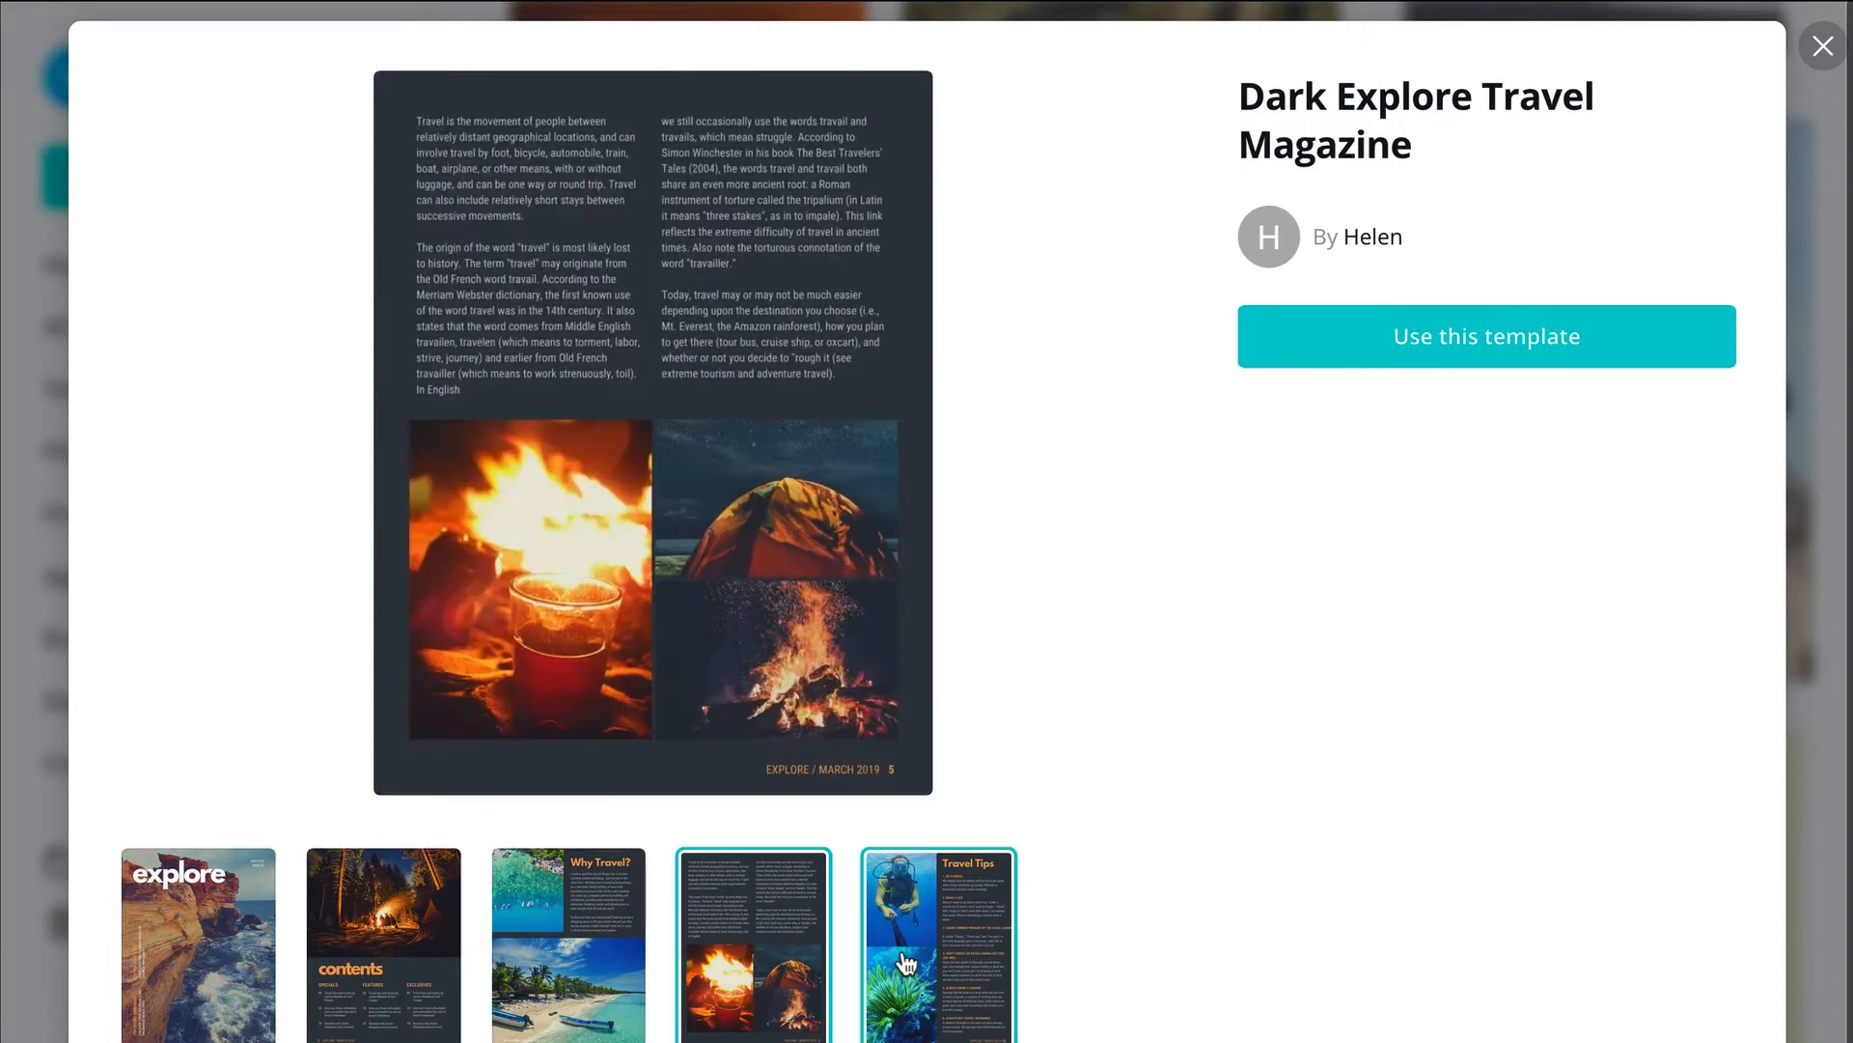
{"action": "left_click", "coordinate": [904, 963]}
{"action": "left_click", "coordinate": [545, 946]}
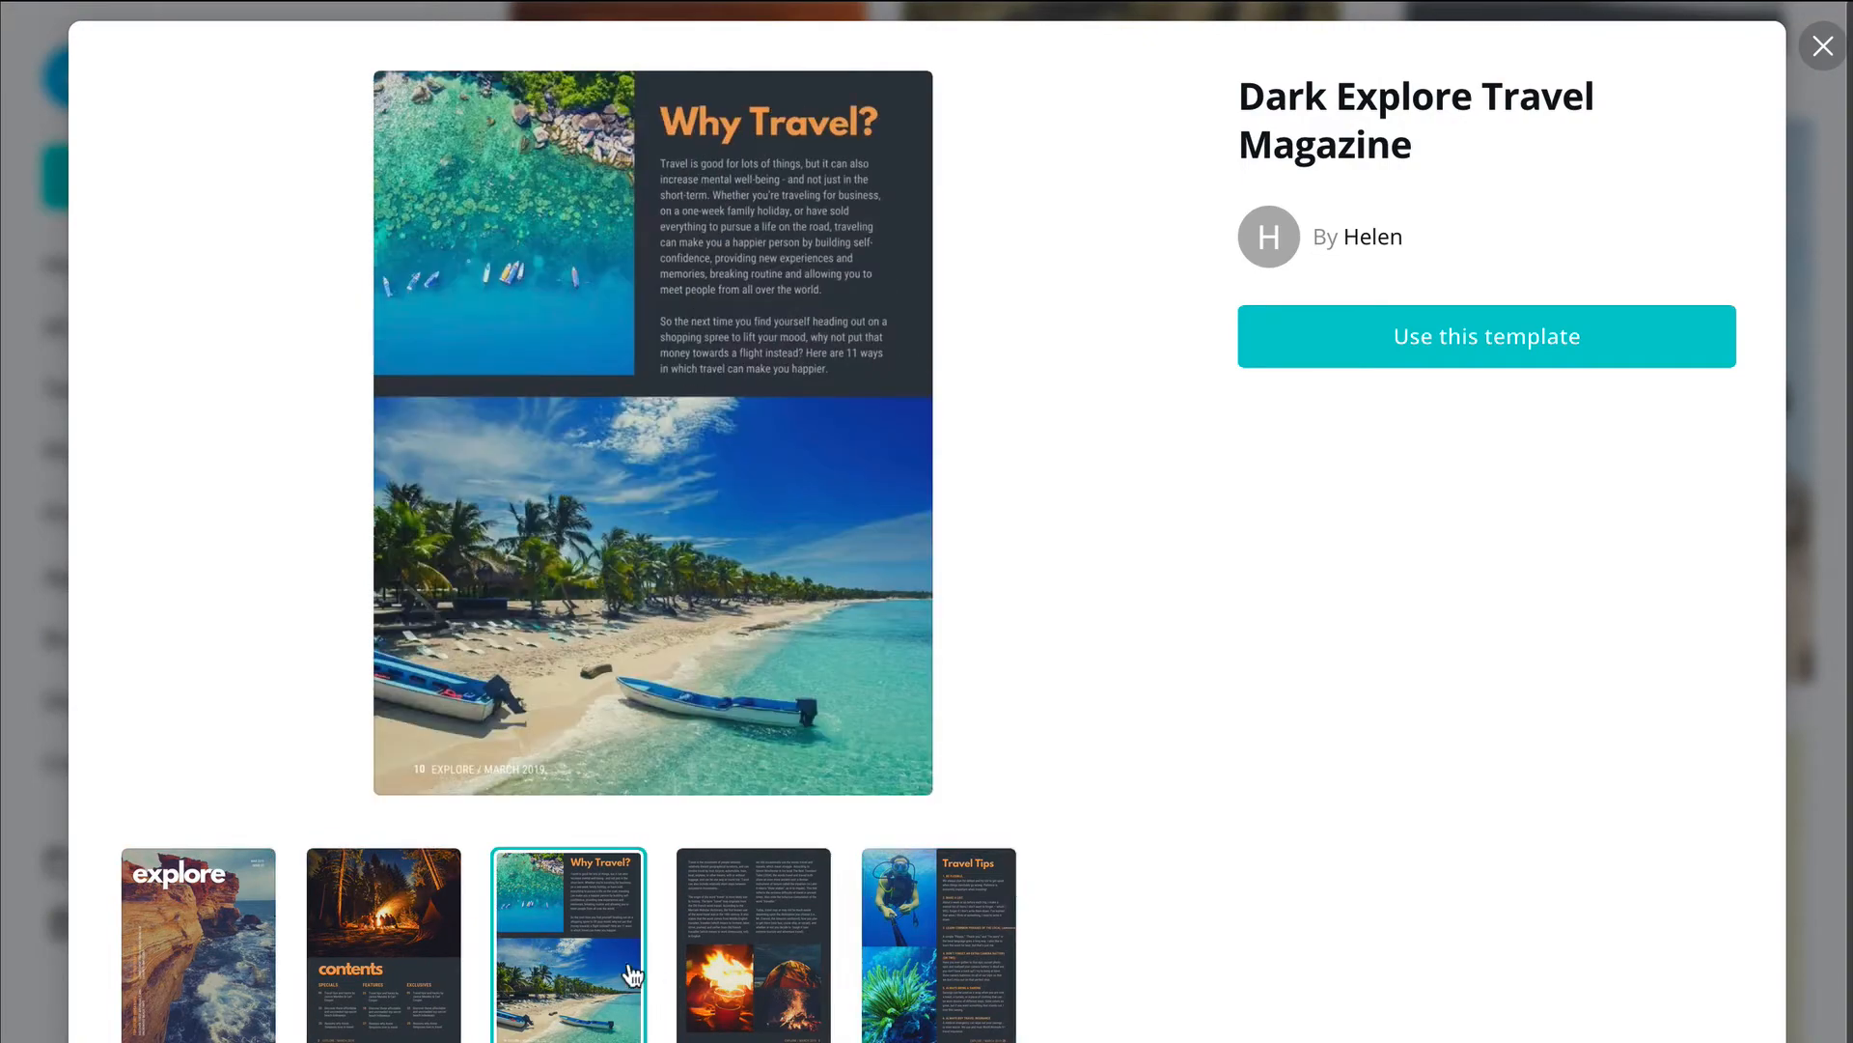
{"action": "left_click", "coordinate": [196, 951]}
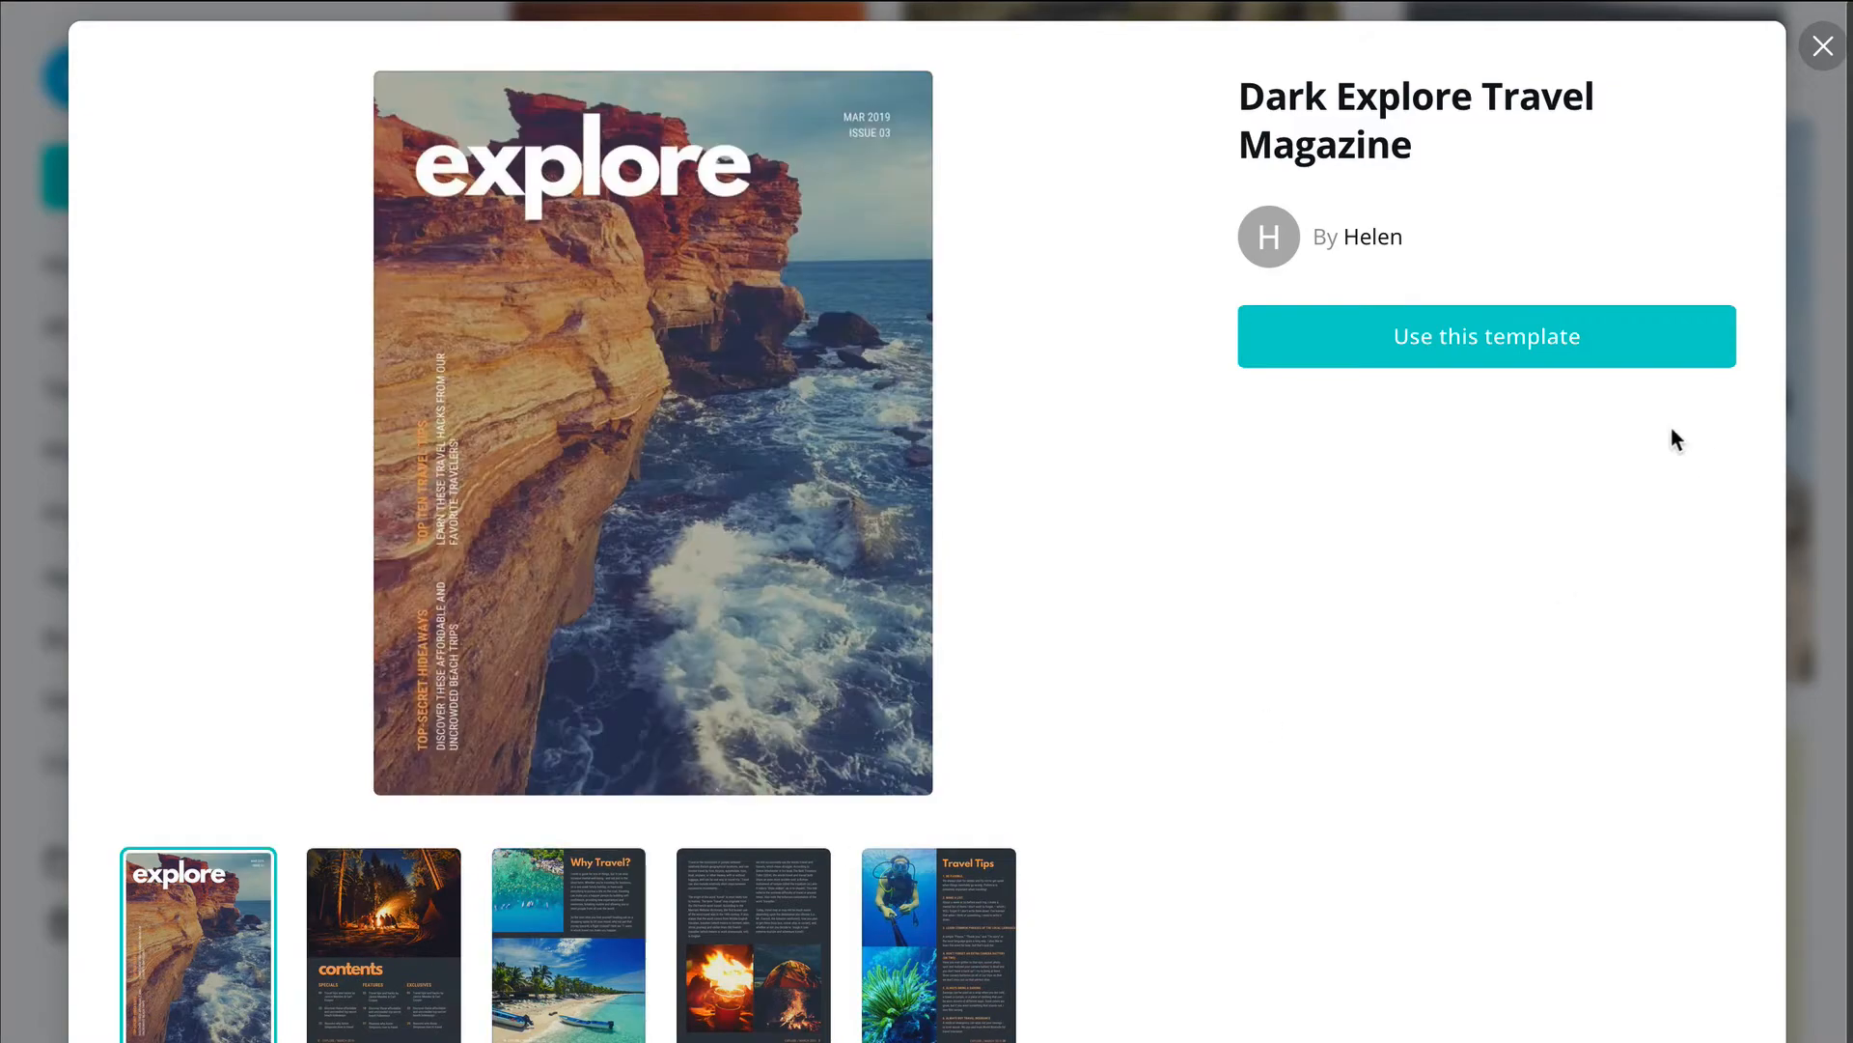
{"action": "left_click", "coordinate": [1477, 340]}
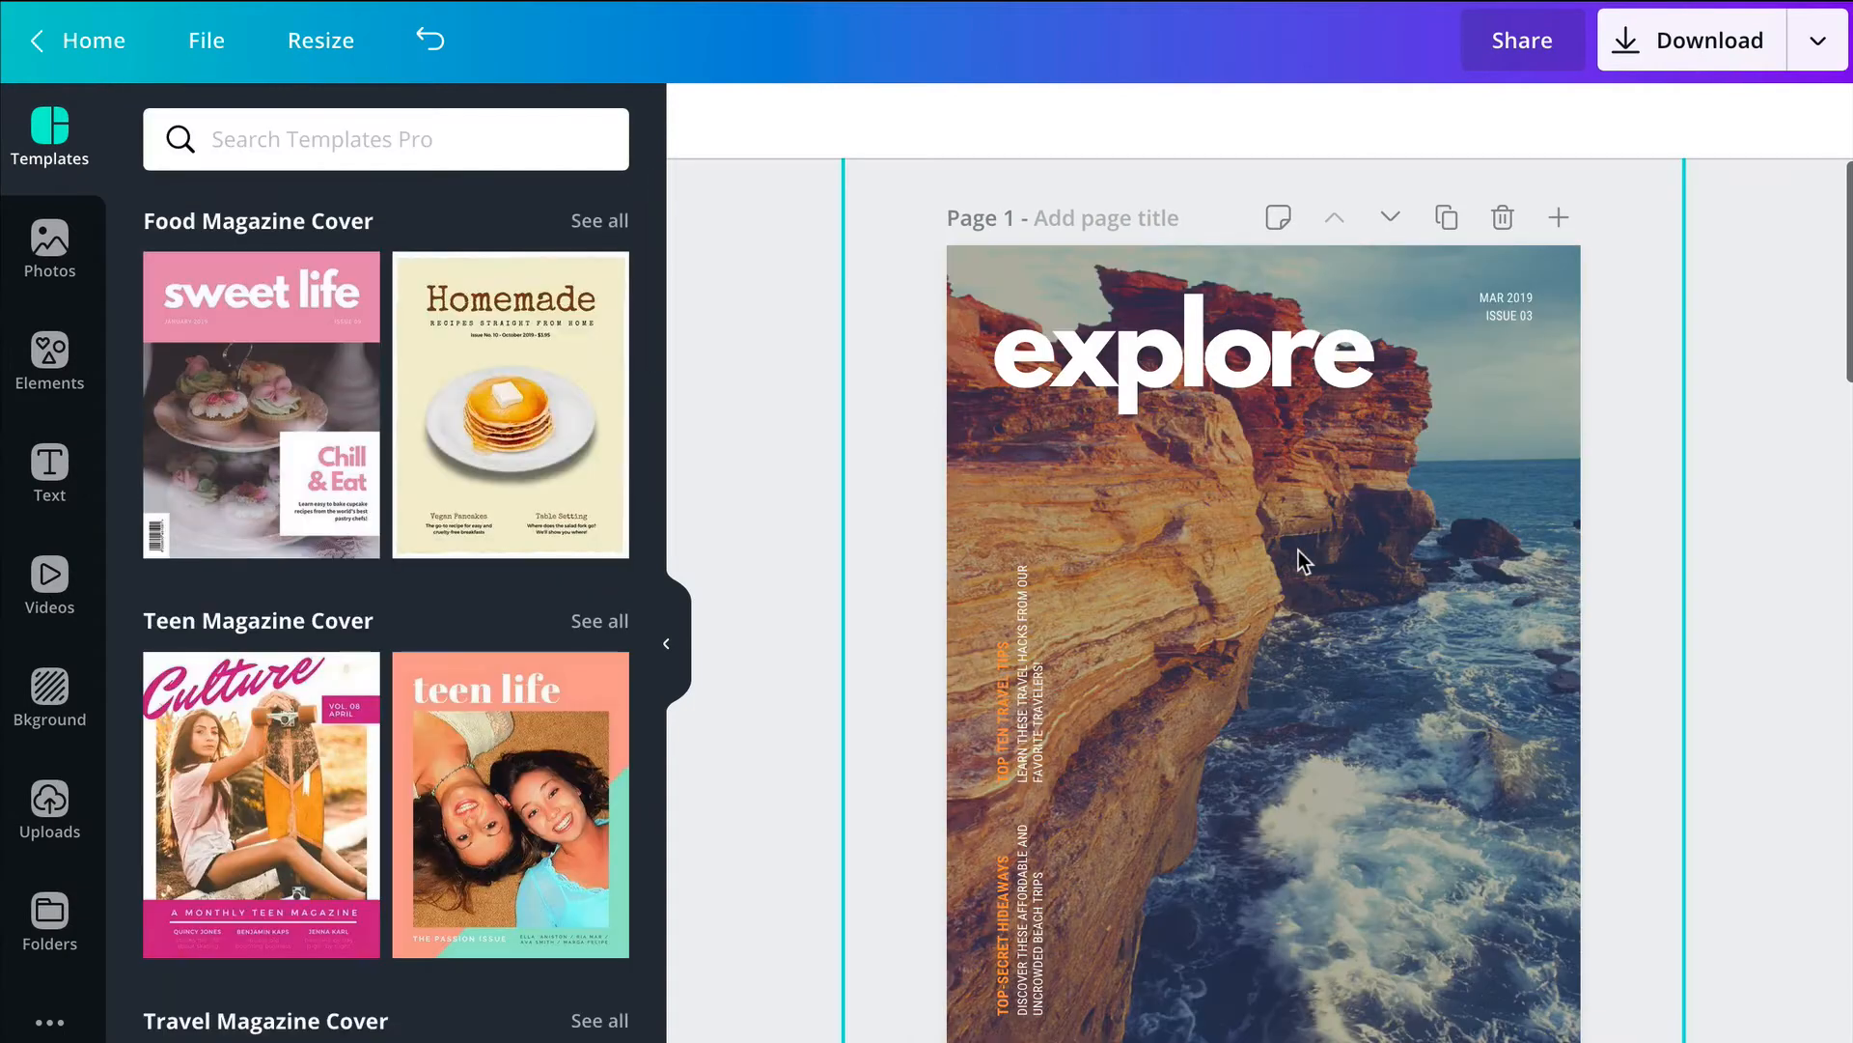
Step: Delete the cliff photo from the page 1 cover while keeping its grid frame
{"action": "left_click", "coordinate": [1313, 555]}
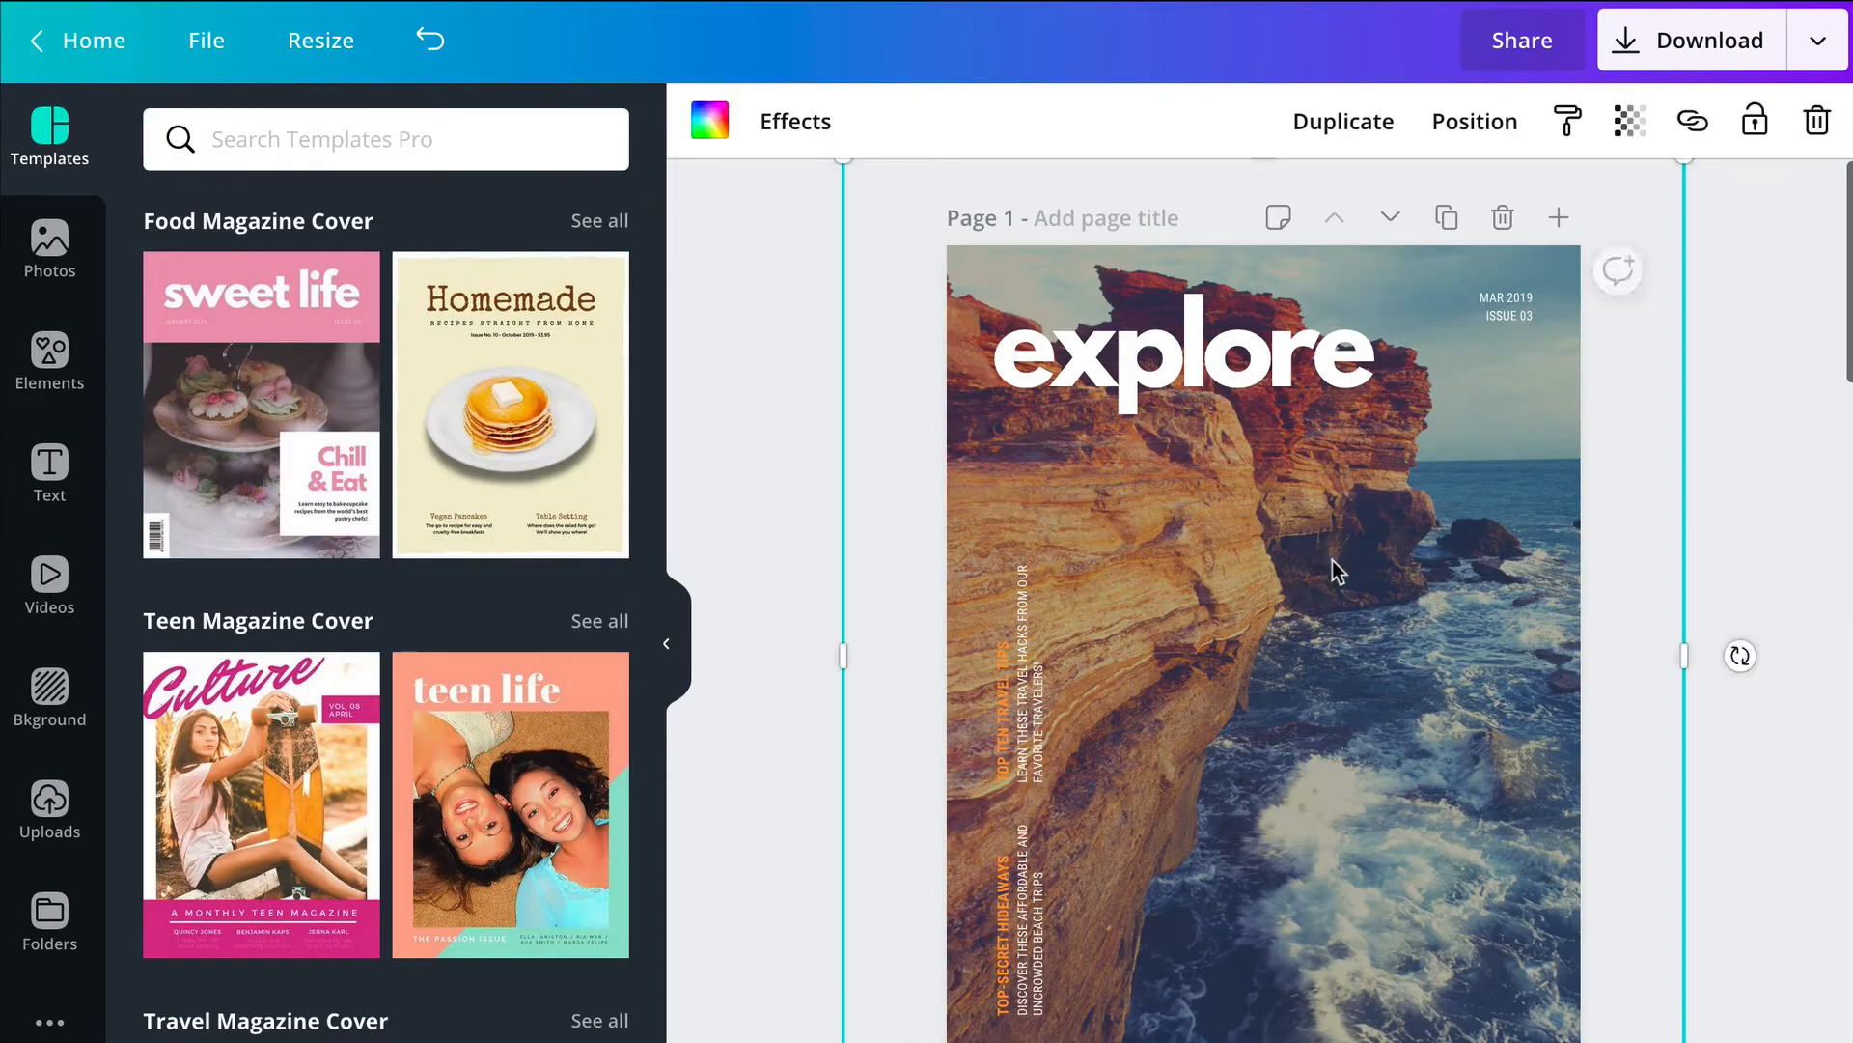
{"action": "left_click", "coordinate": [1818, 124]}
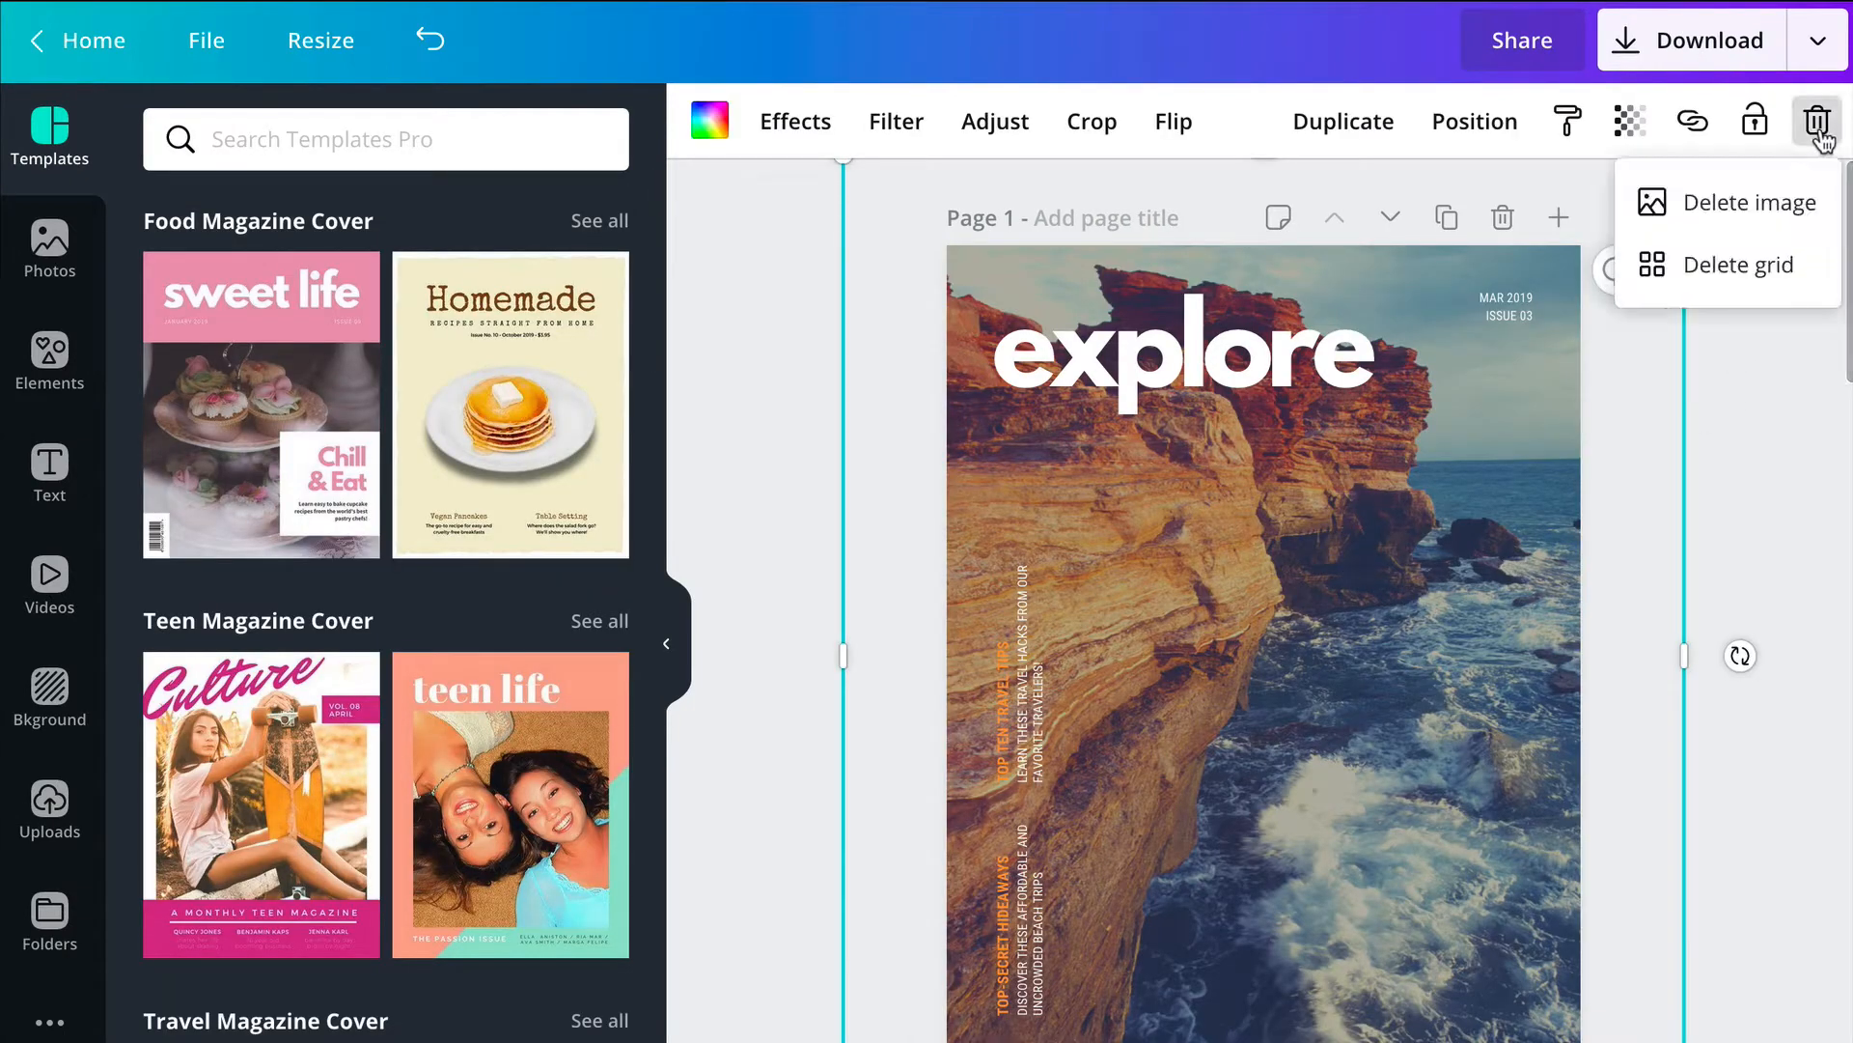
{"action": "left_click", "coordinate": [1743, 224]}
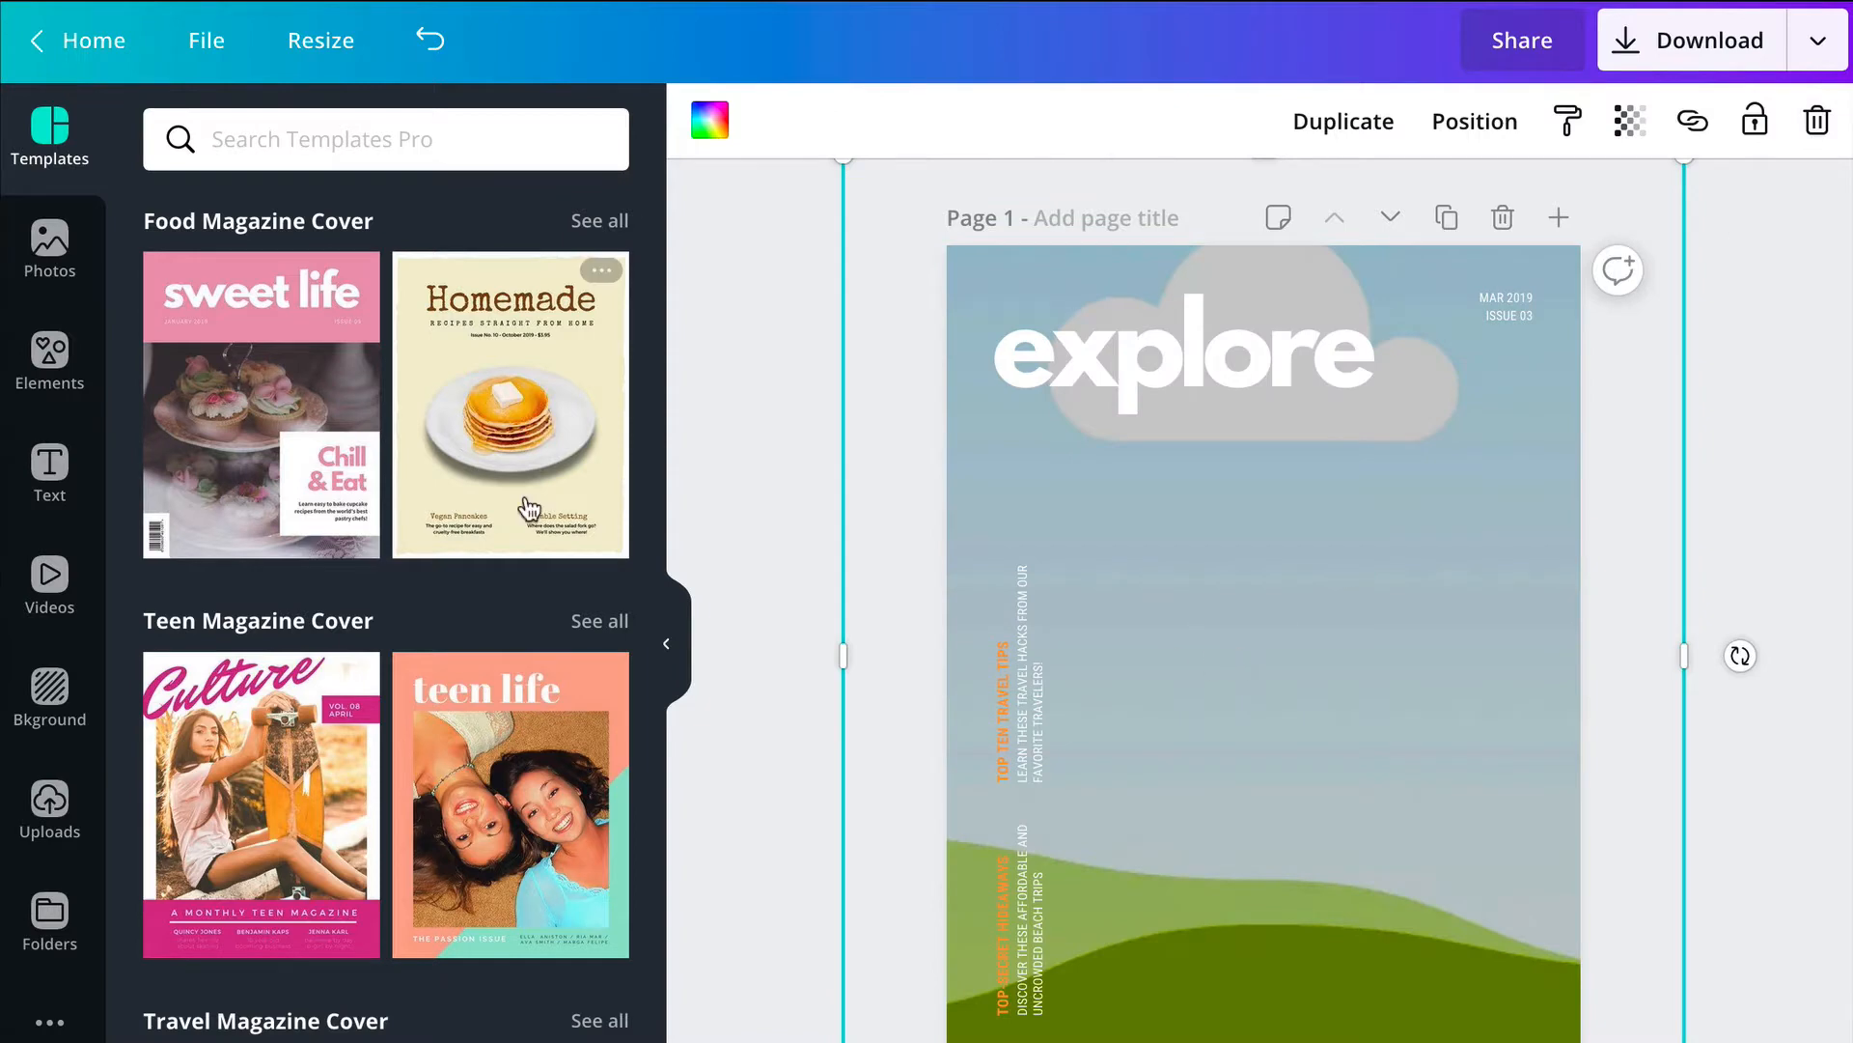
Step: Fill the empty cover frame with the recently used photo of the woman in a yoga pose
{"action": "left_click", "coordinate": [50, 256]}
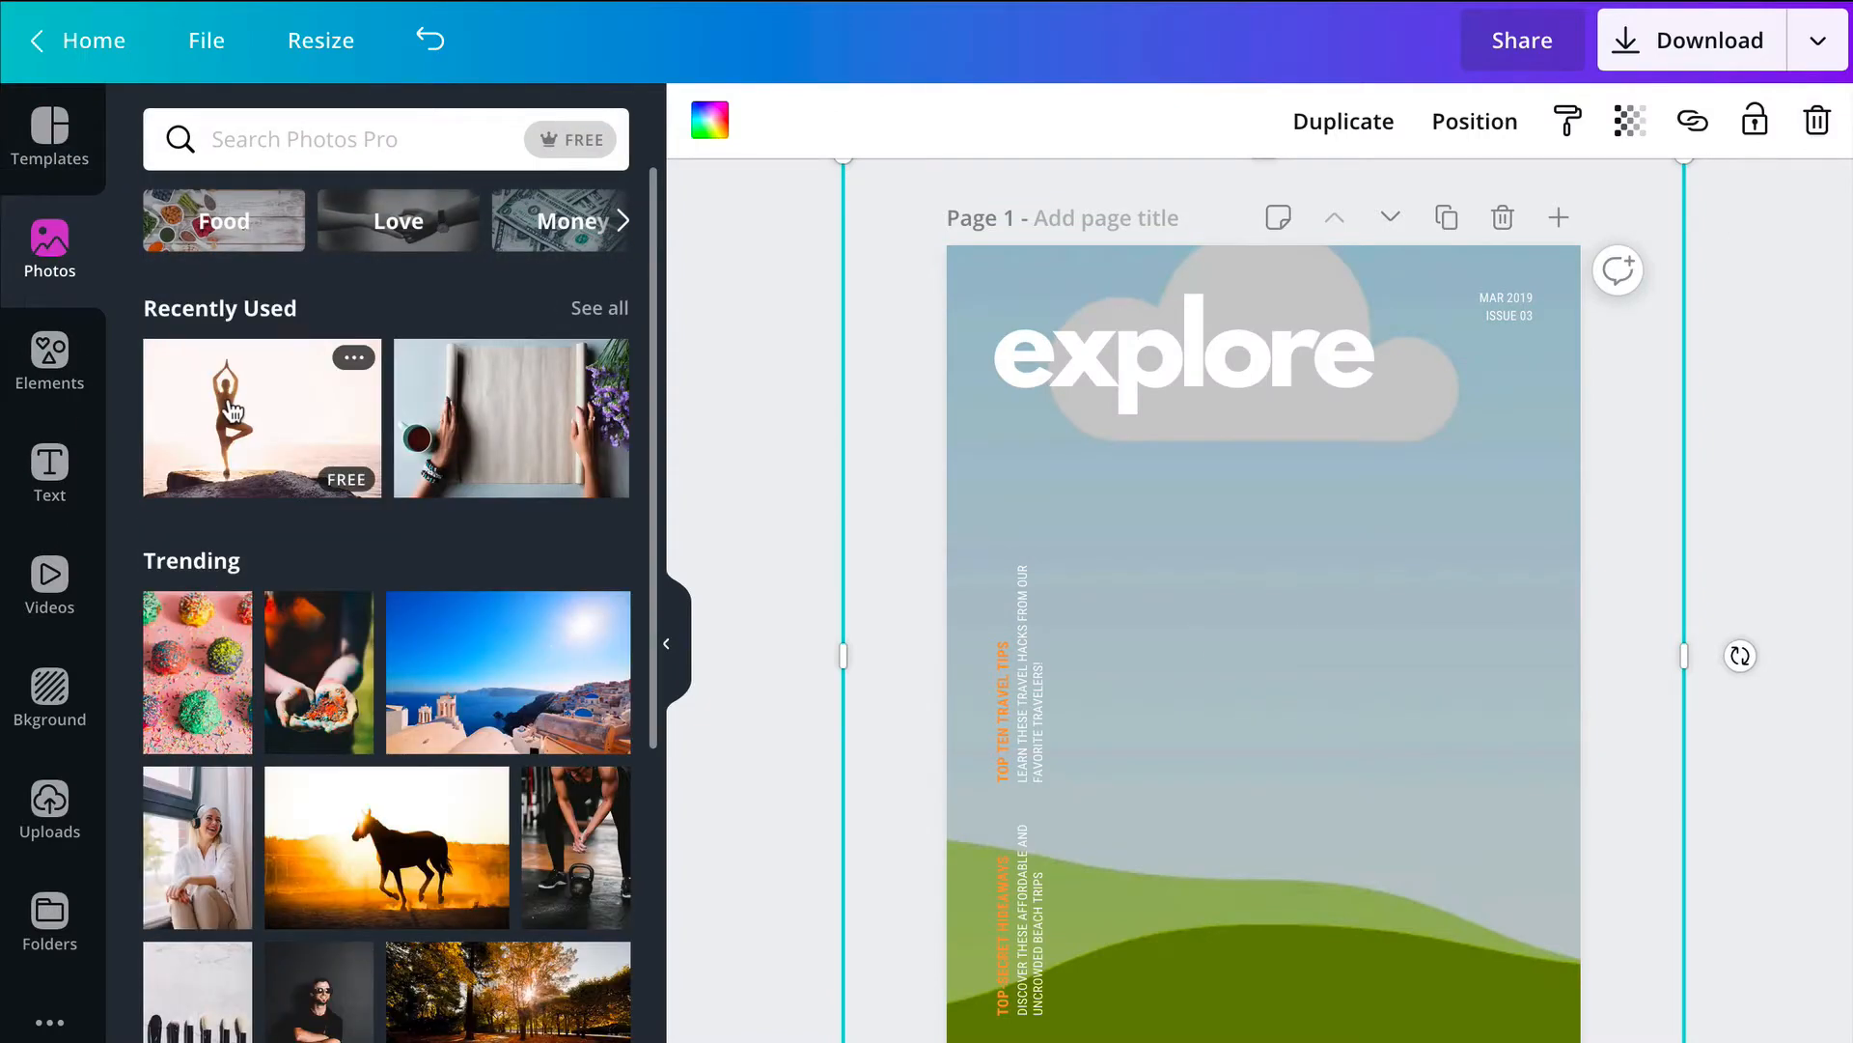
{"action": "left_click", "coordinate": [233, 412]}
{"action": "left_click_drag", "start_coordinate": [1368, 701], "coordinate": [1346, 537]}
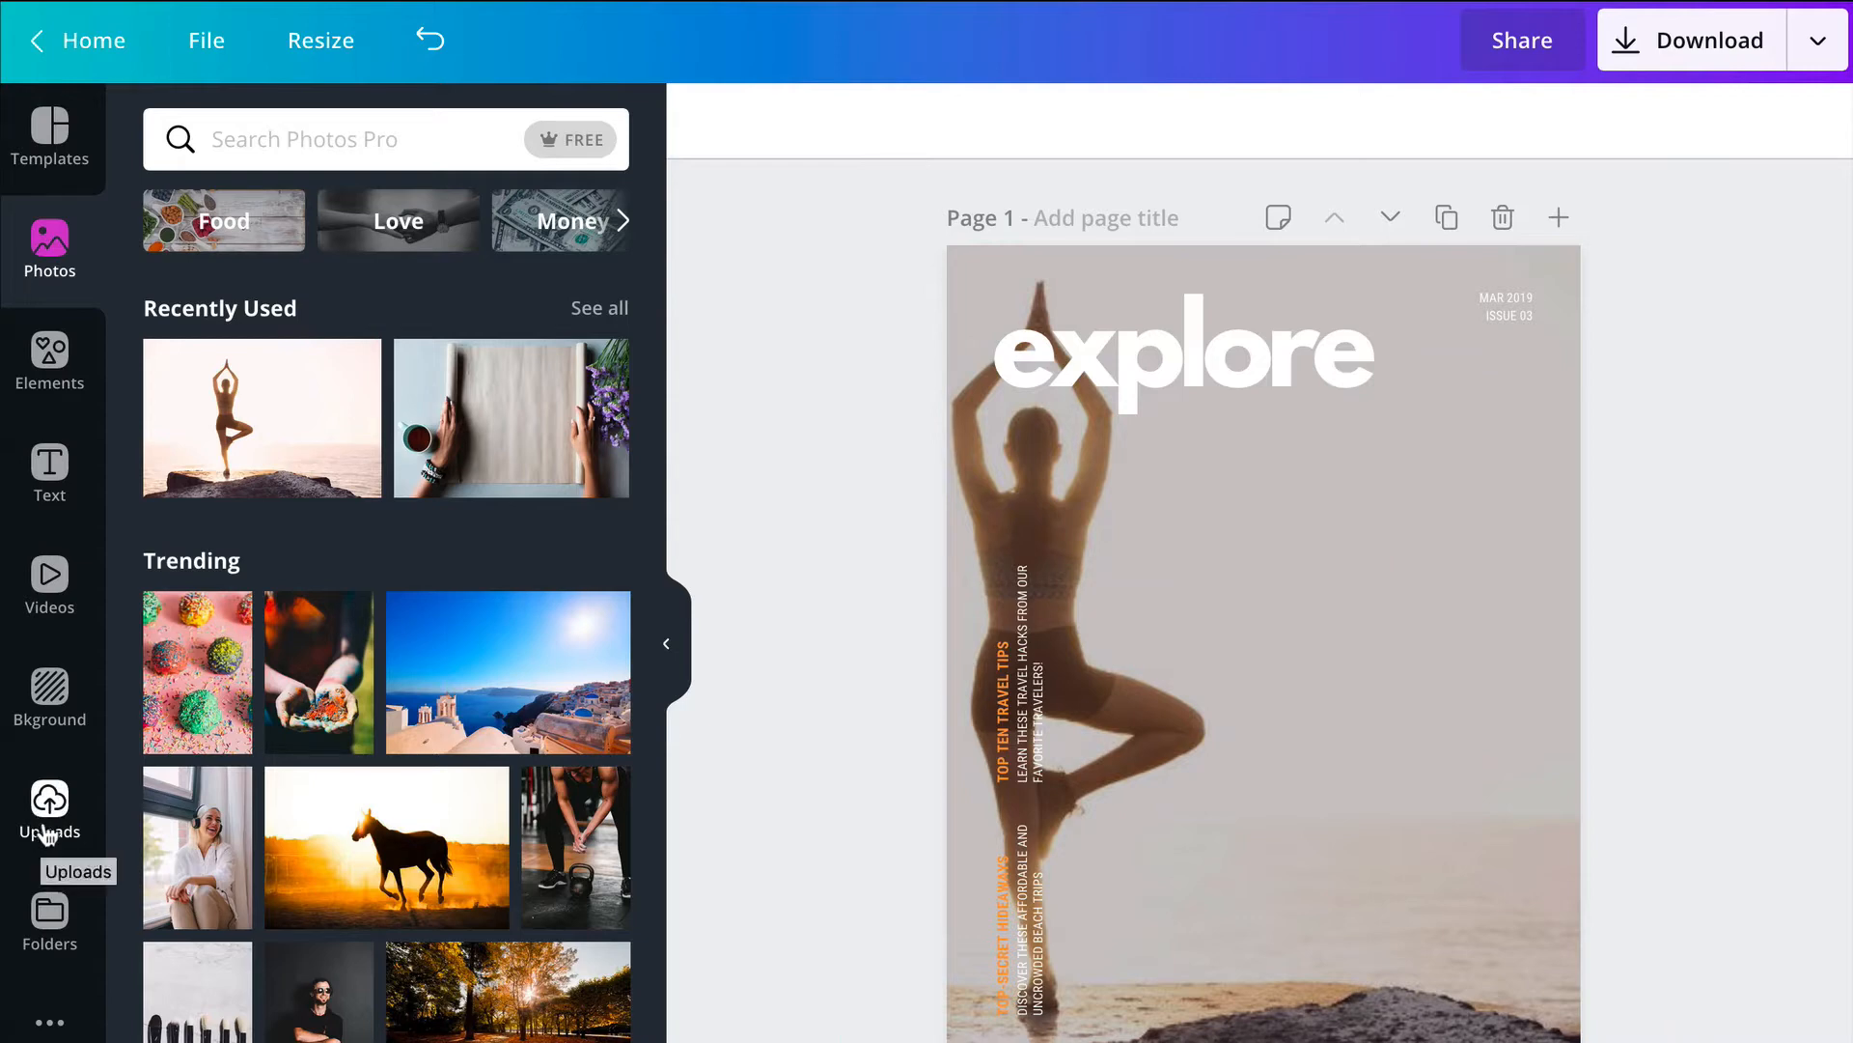
{"action": "scroll", "coordinate": [415, 925], "scroll_direction": "down", "scroll_amount": 10}
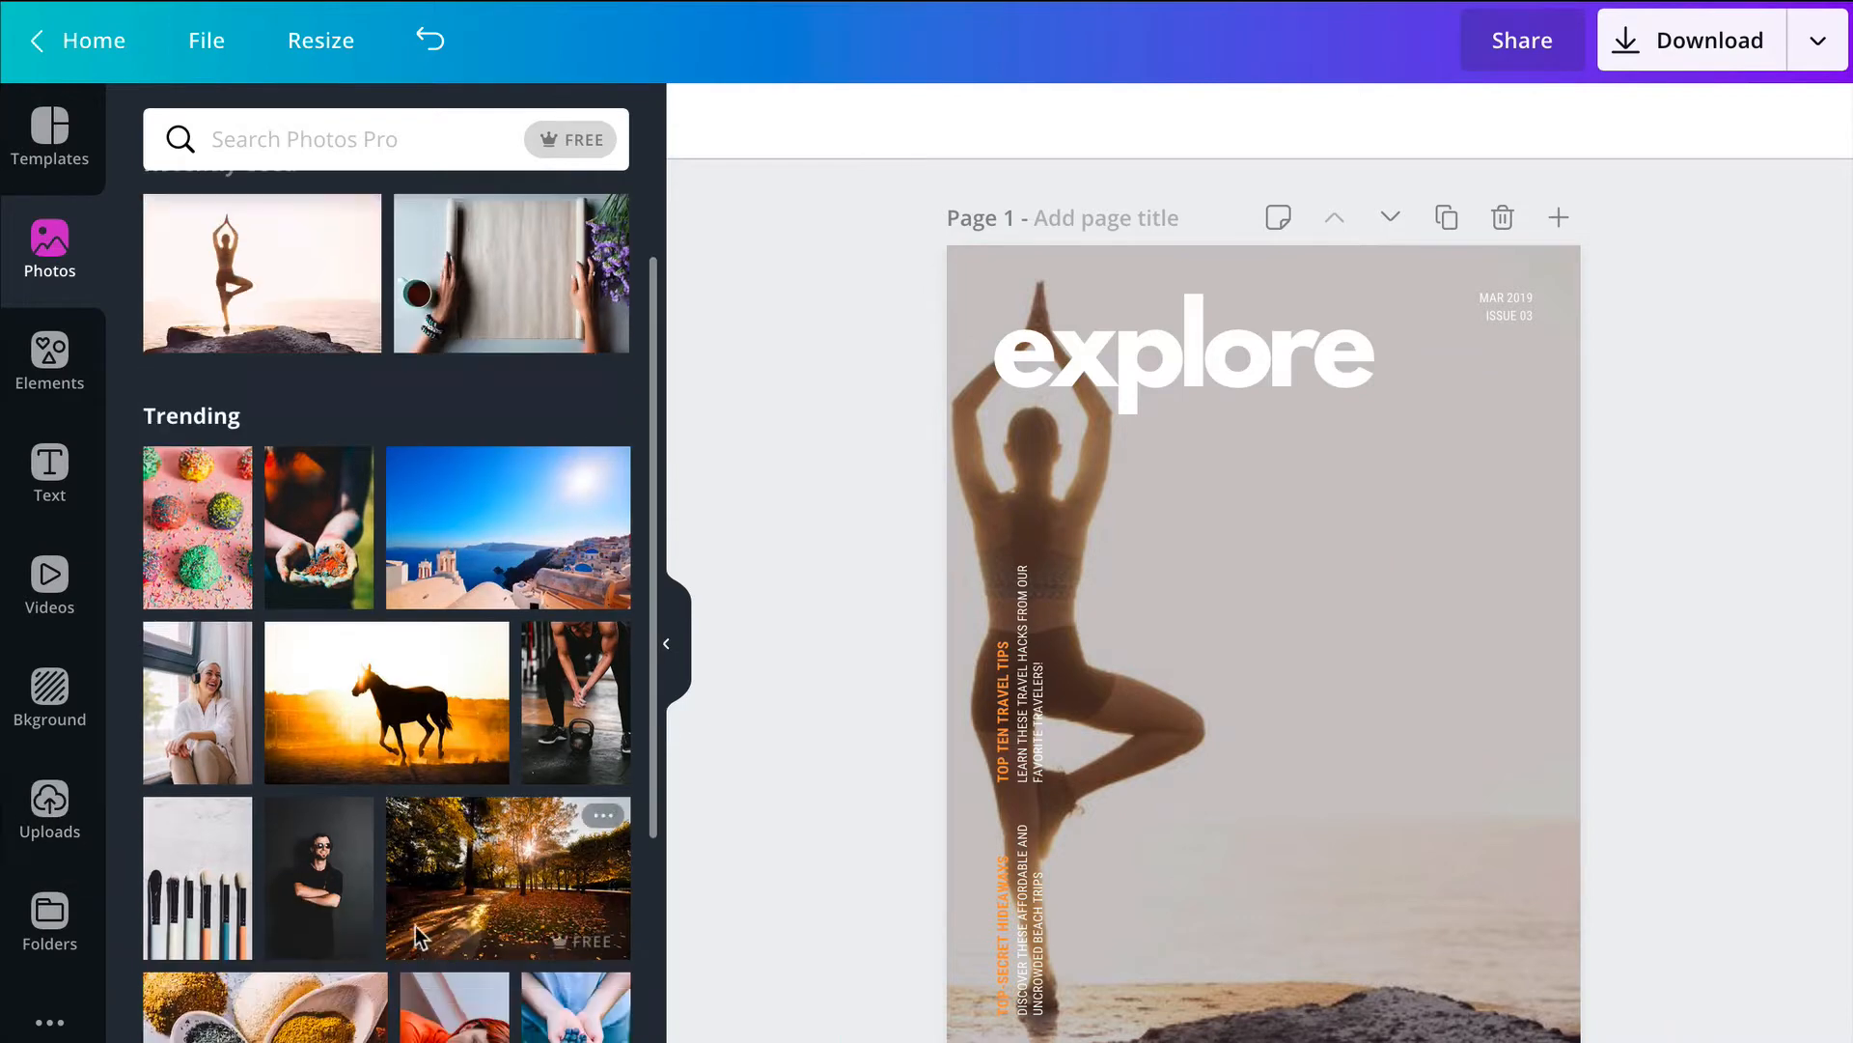
{"action": "scroll", "coordinate": [387, 929], "scroll_direction": "down", "scroll_amount": 5}
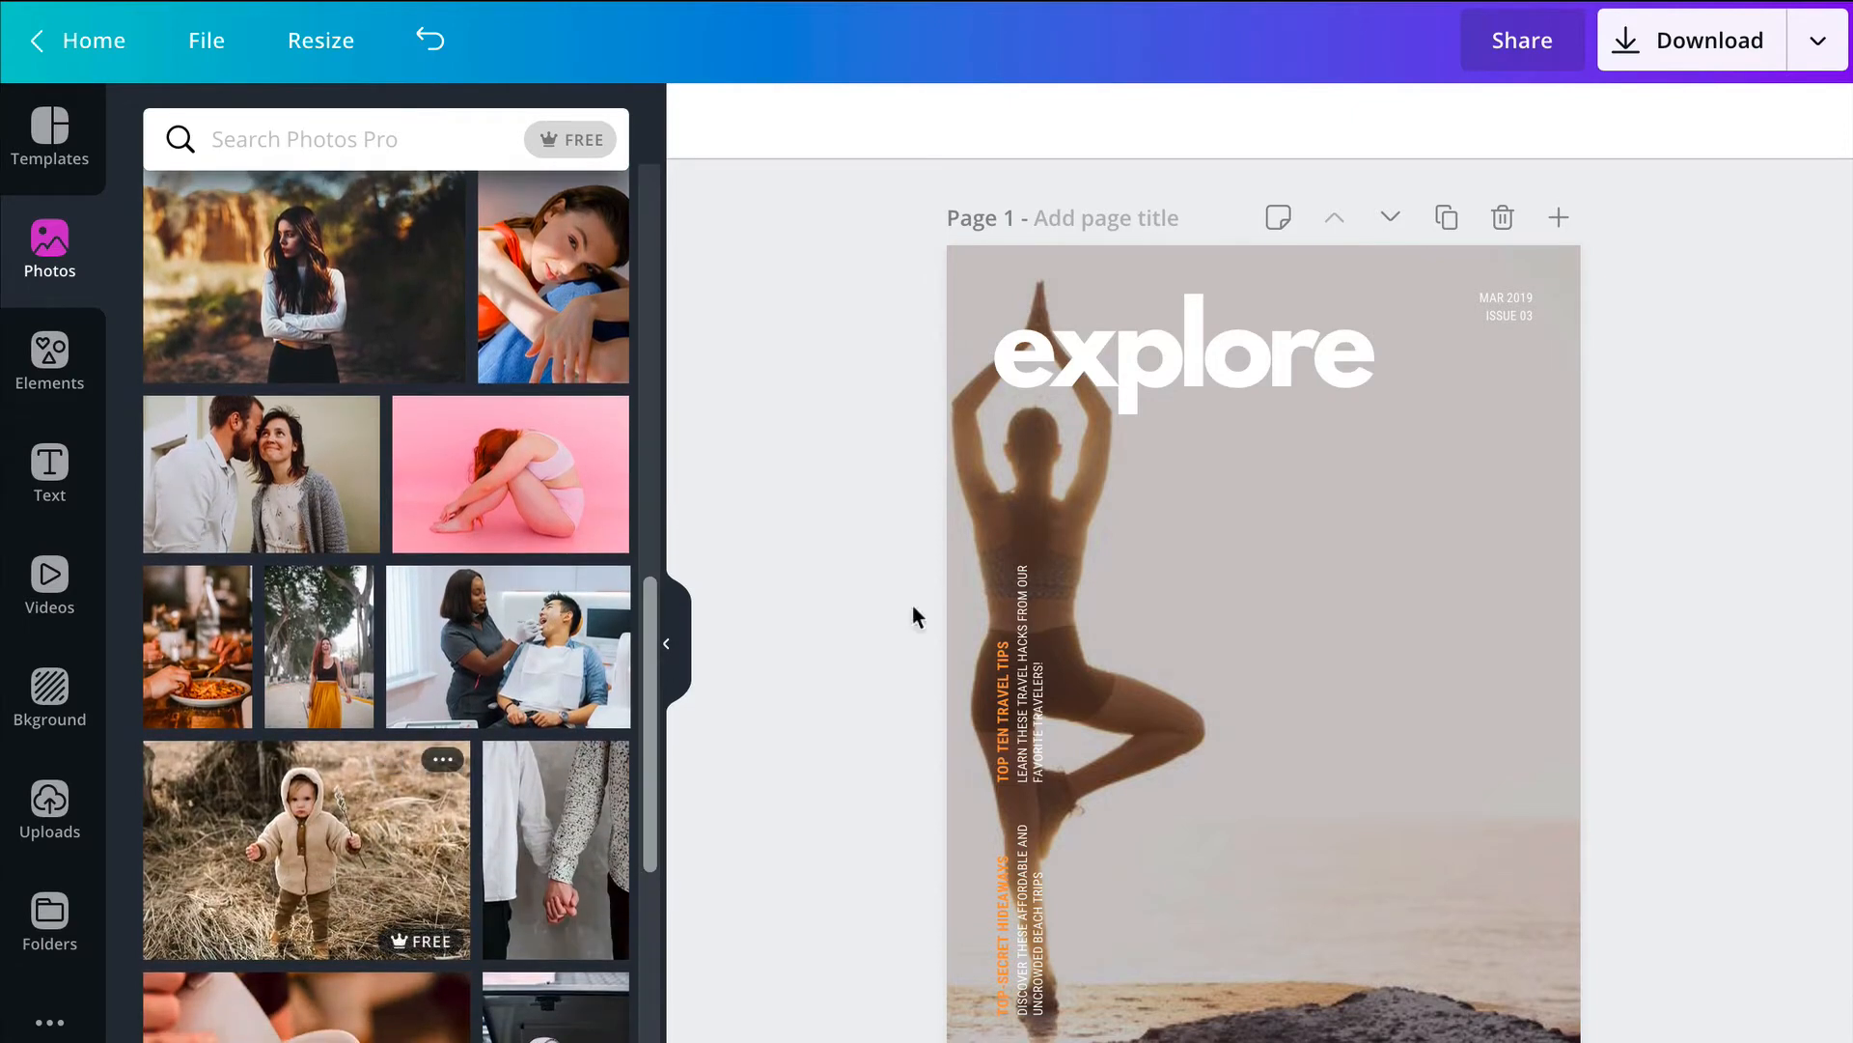
Step: Edit the cover title "explore" to read "eAmazing", keeping the initial e
{"action": "left_click", "coordinate": [1347, 349]}
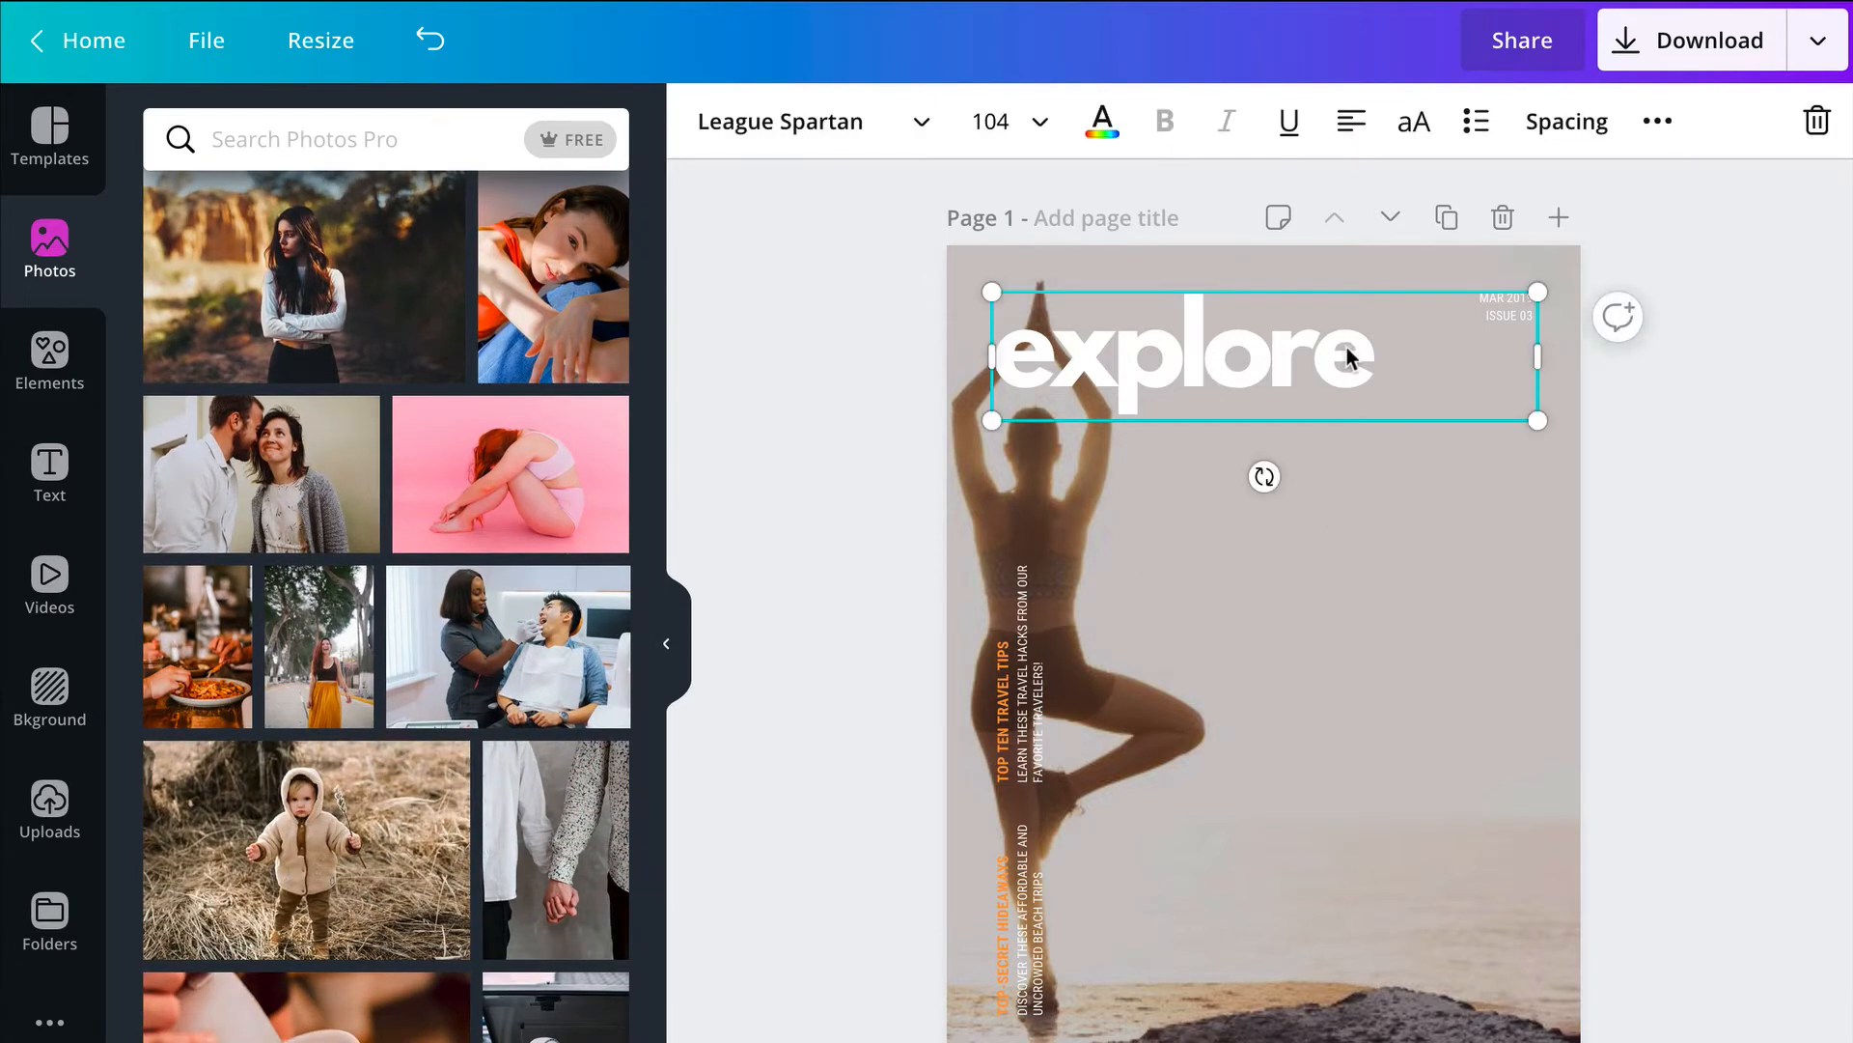
{"action": "left_click", "coordinate": [1347, 349]}
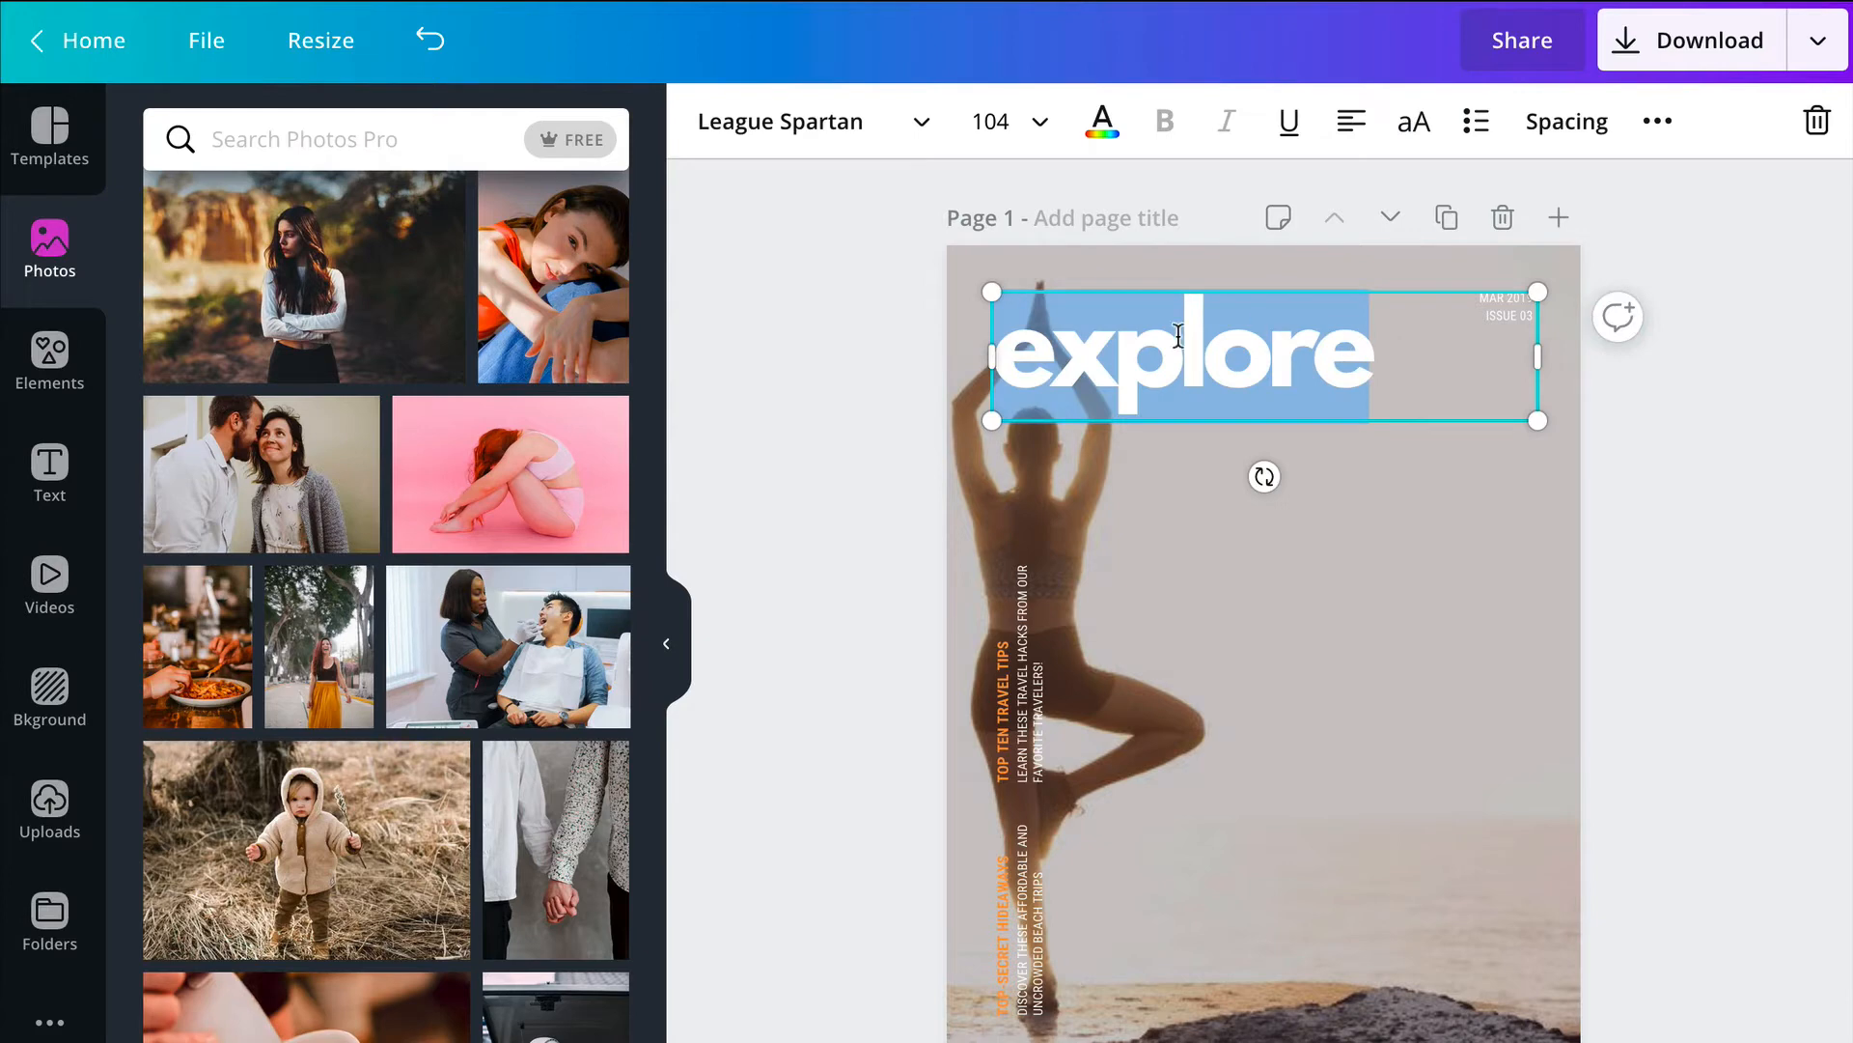
{"action": "left_click", "coordinate": [1089, 339]}
{"action": "left_click_drag", "start_coordinate": [1062, 345], "coordinate": [1463, 361]}
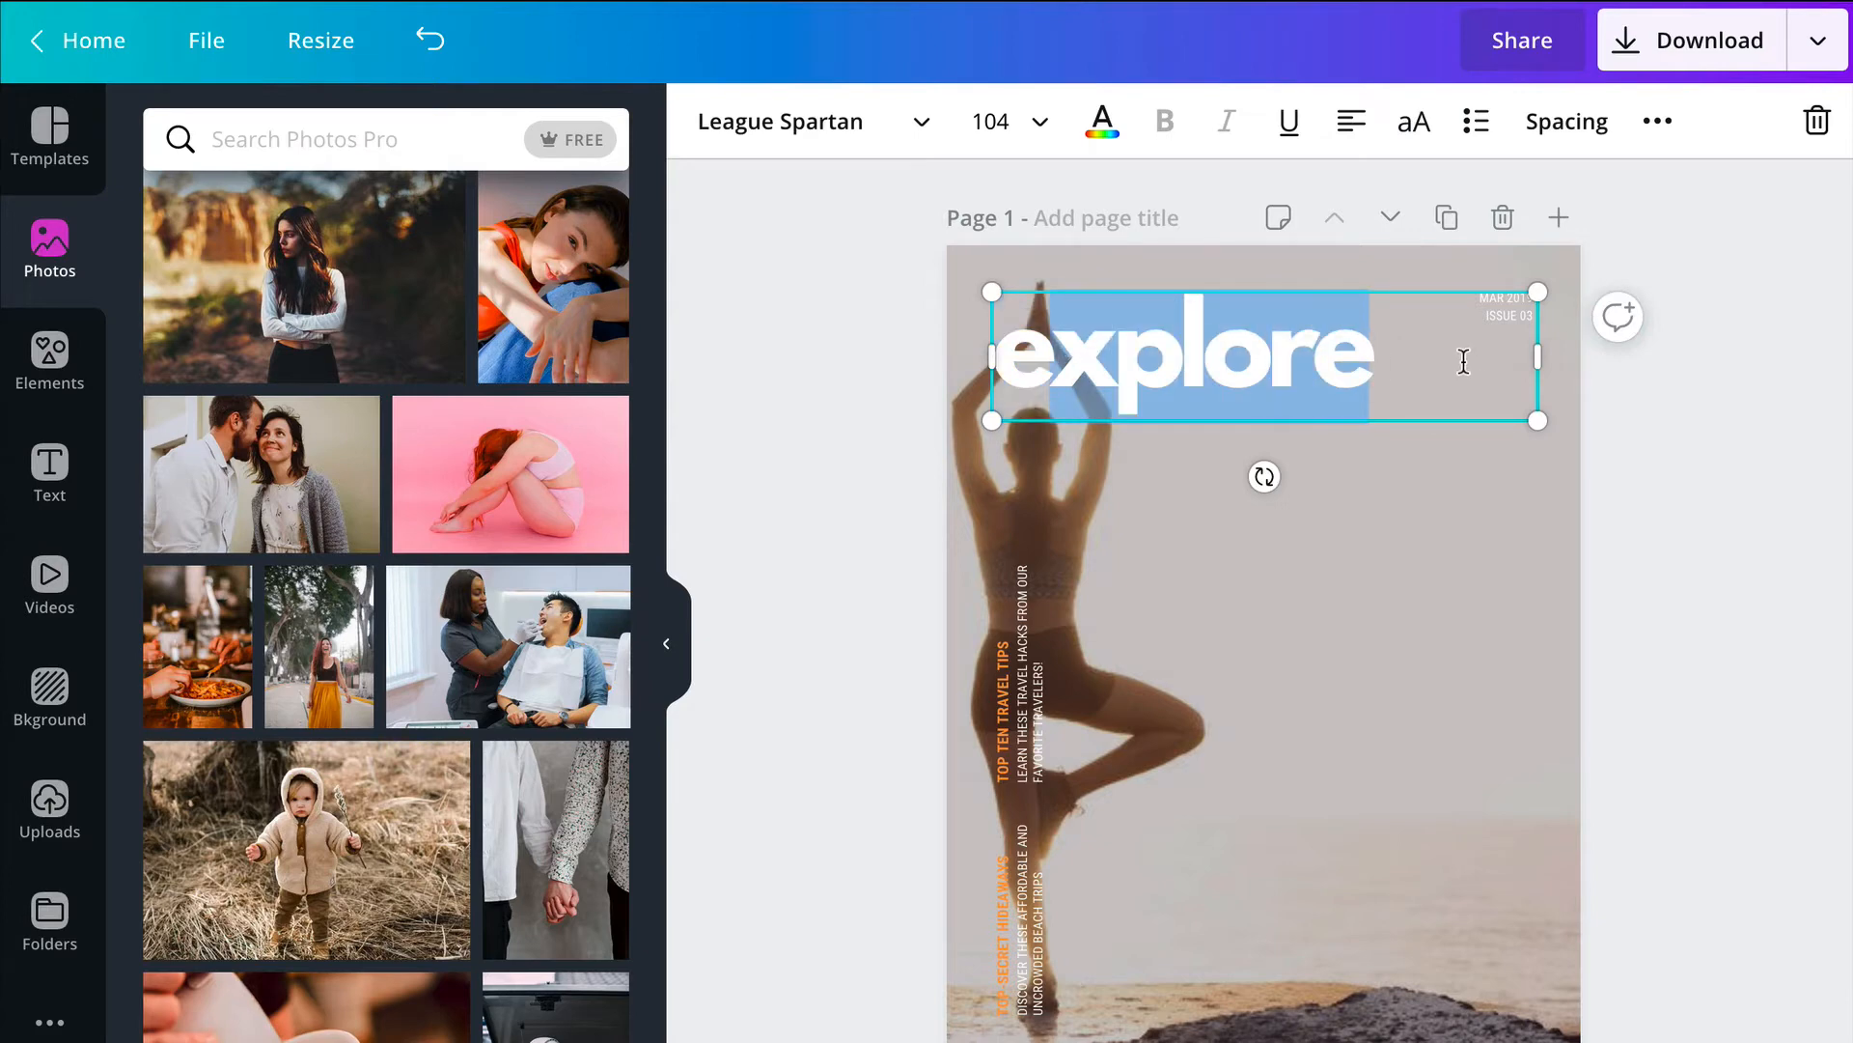
{"action": "type", "text": "Amazing"}
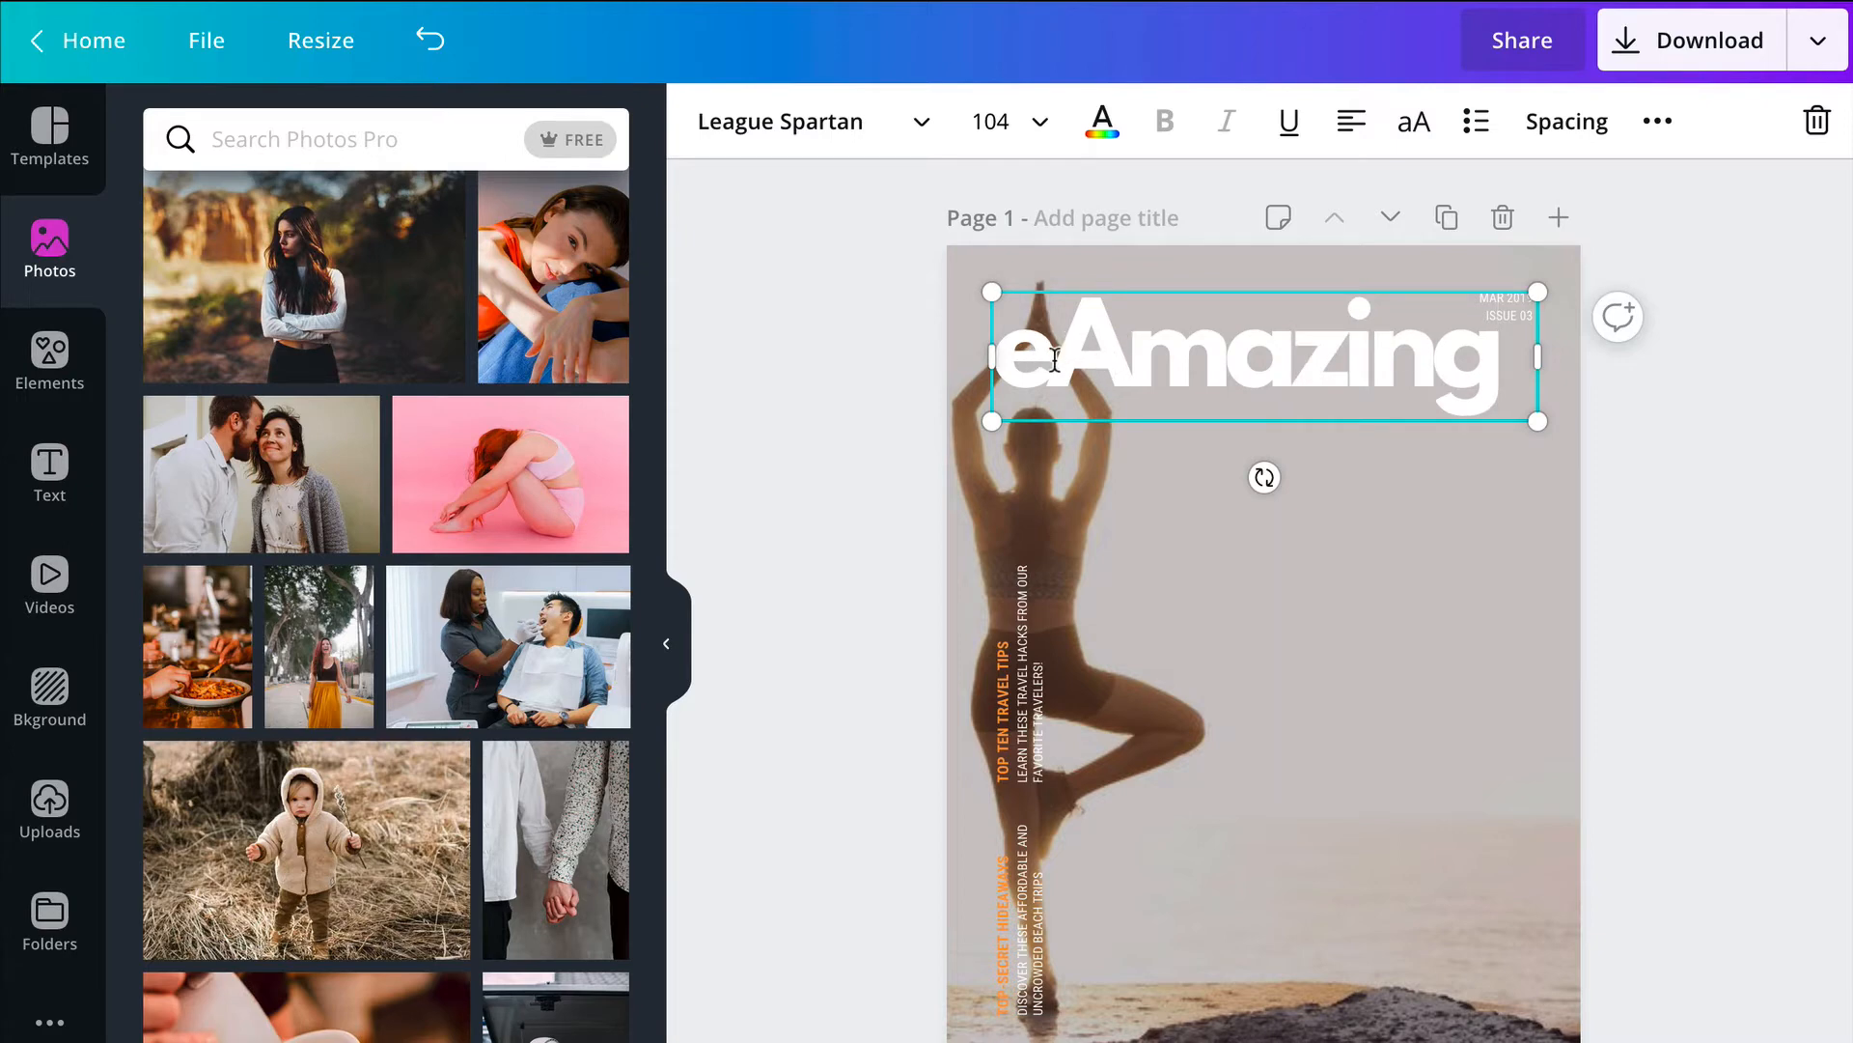
Step: Set the whole cover title to font size 72 and colour it with the document's orange
{"action": "left_click_drag", "start_coordinate": [1504, 343], "coordinate": [1018, 343]}
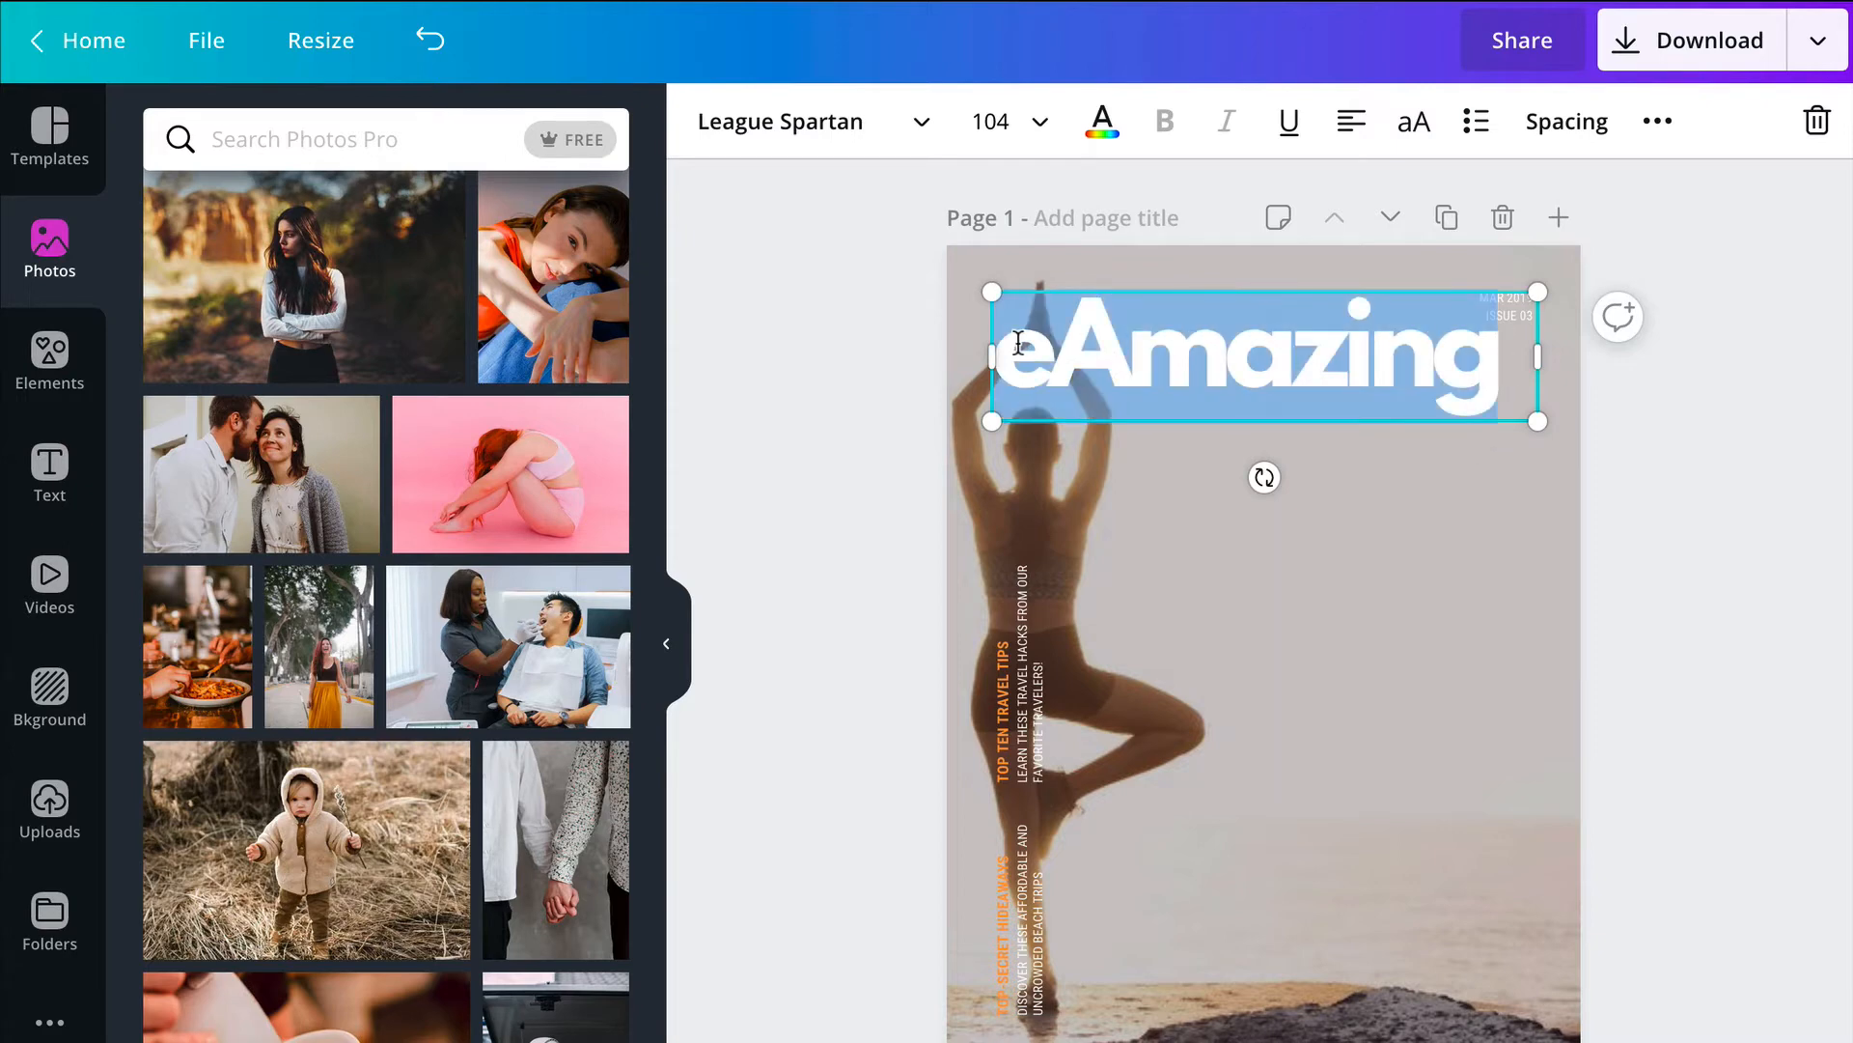
{"action": "left_click", "coordinate": [1038, 122]}
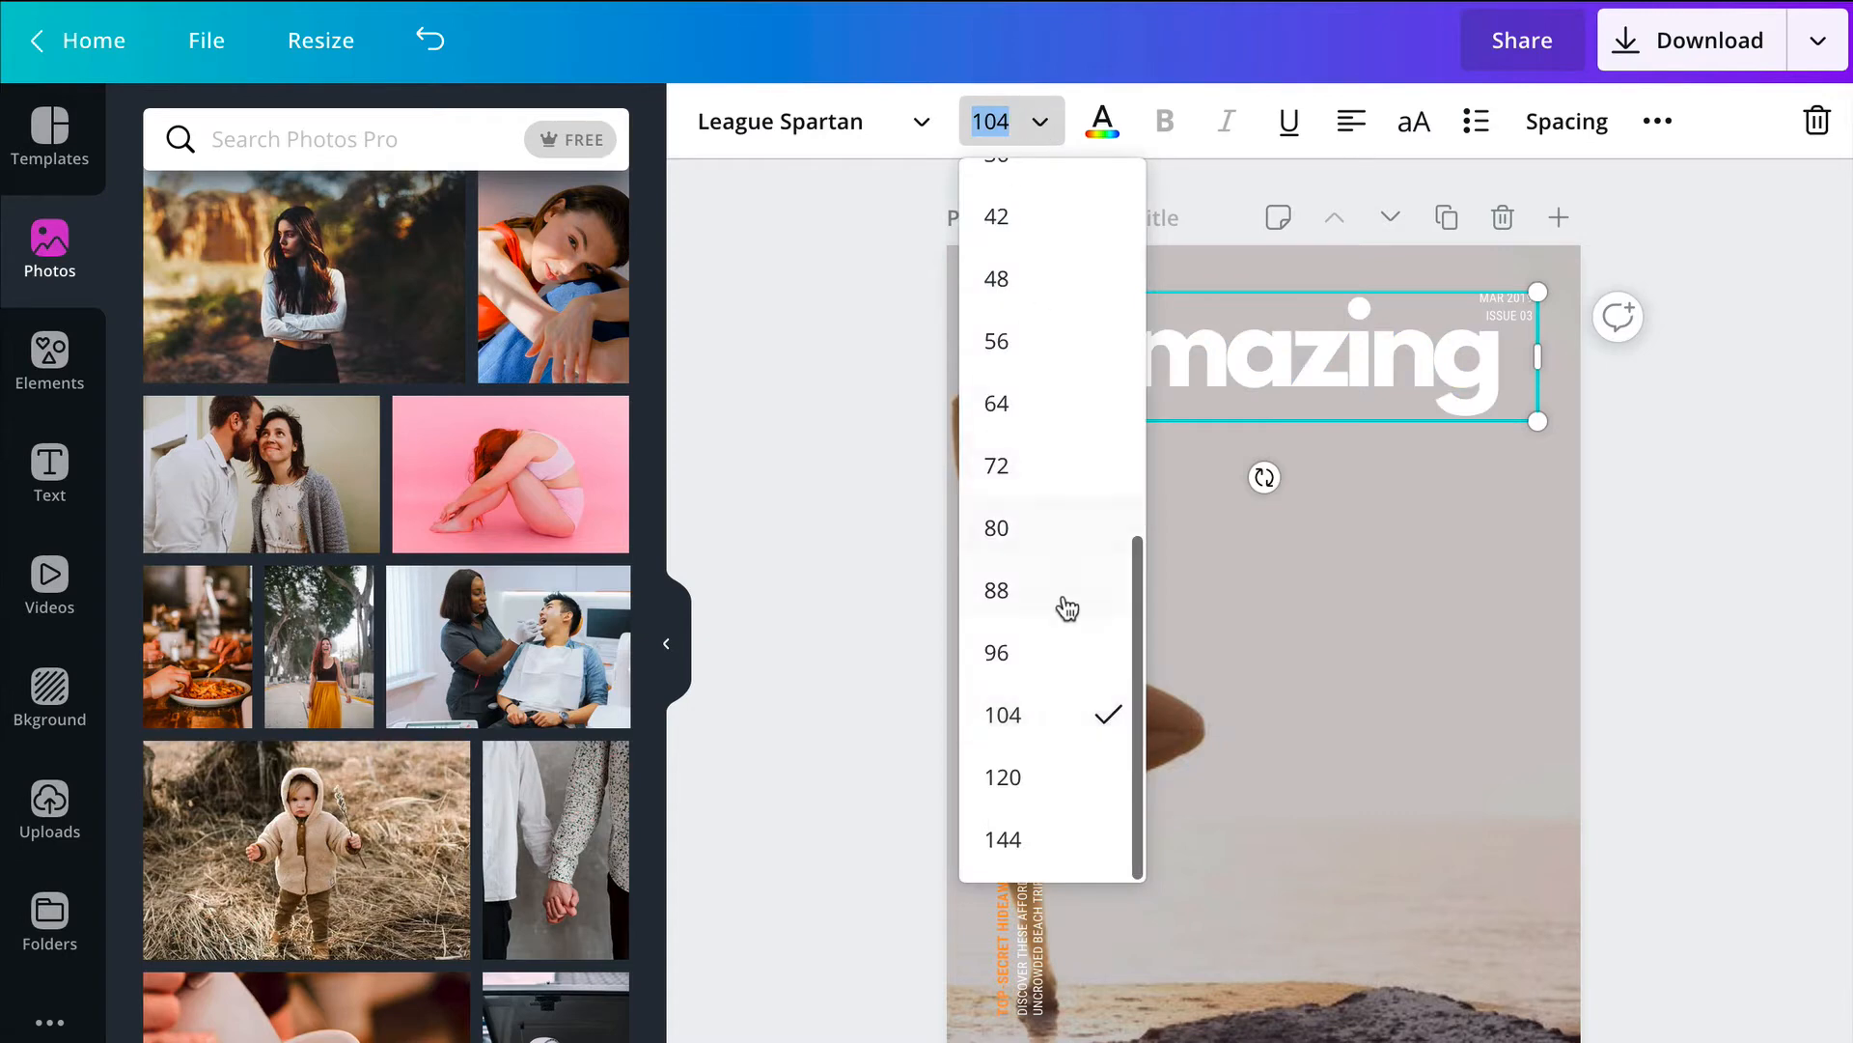
{"action": "left_click", "coordinate": [1026, 470]}
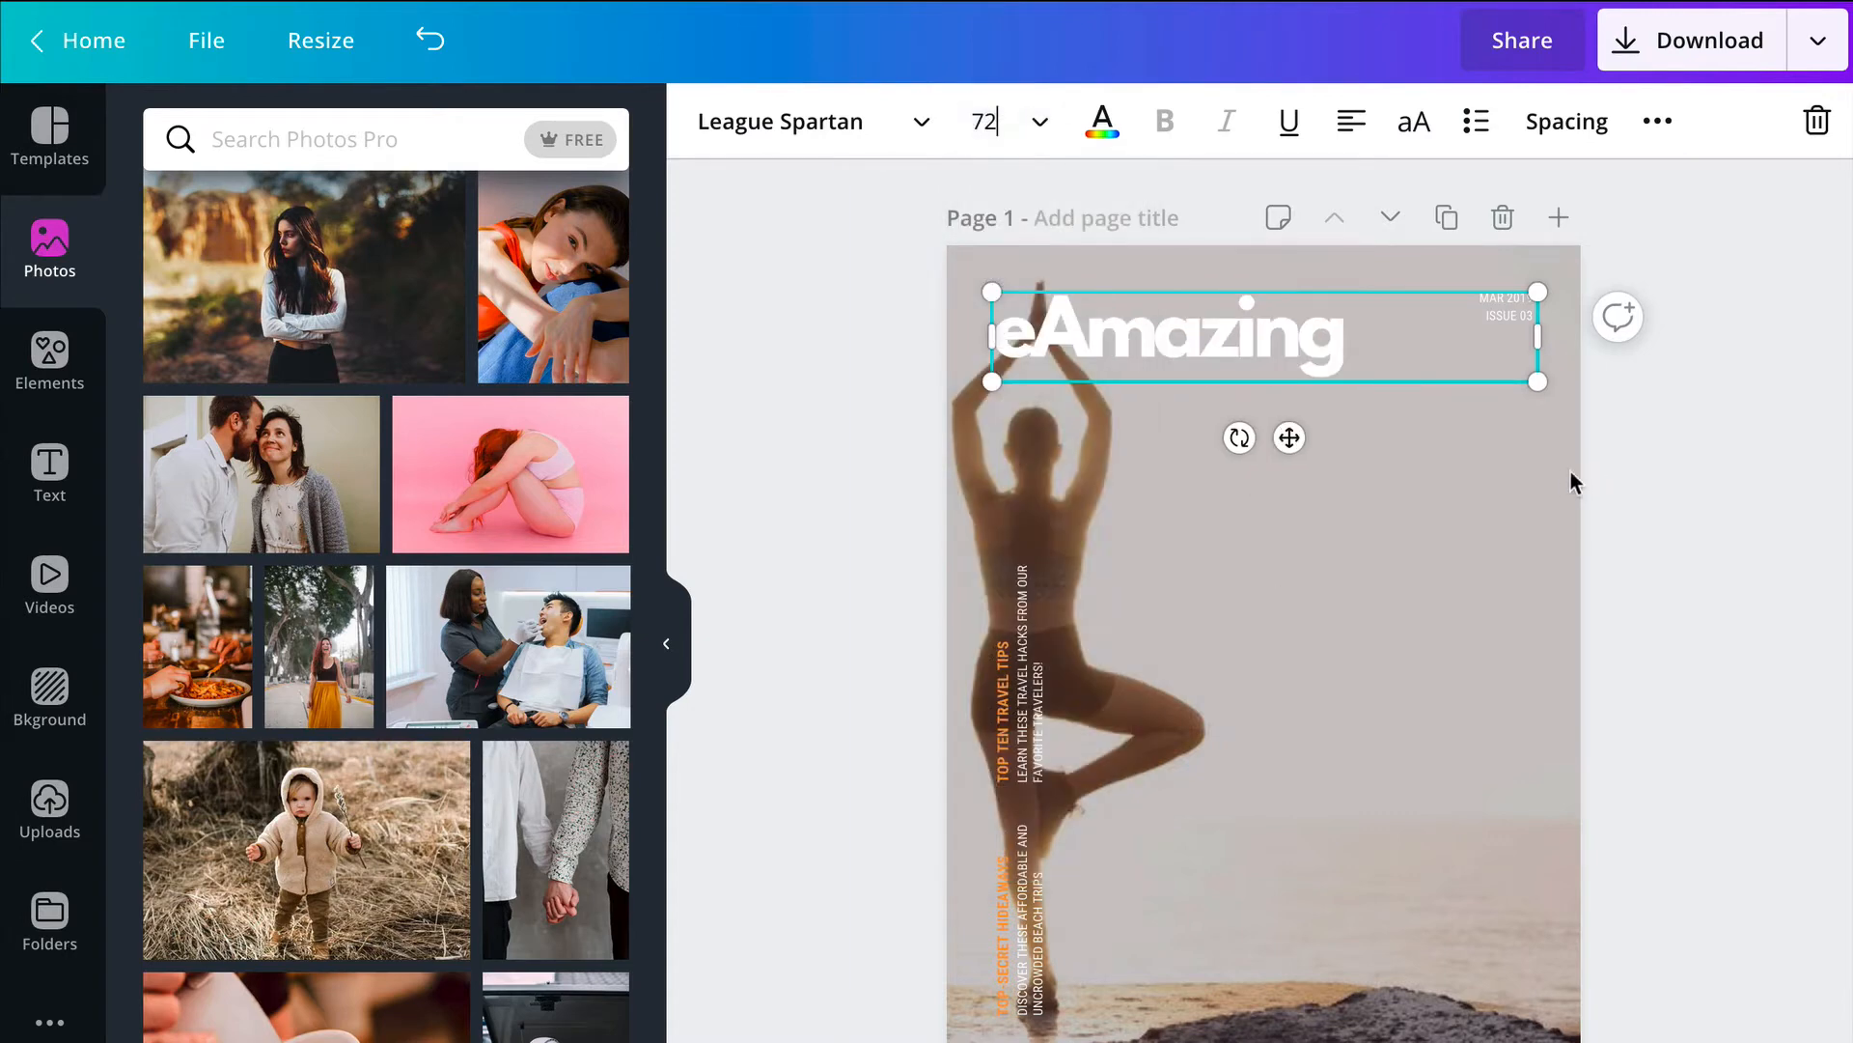
{"action": "left_click", "coordinate": [1102, 124]}
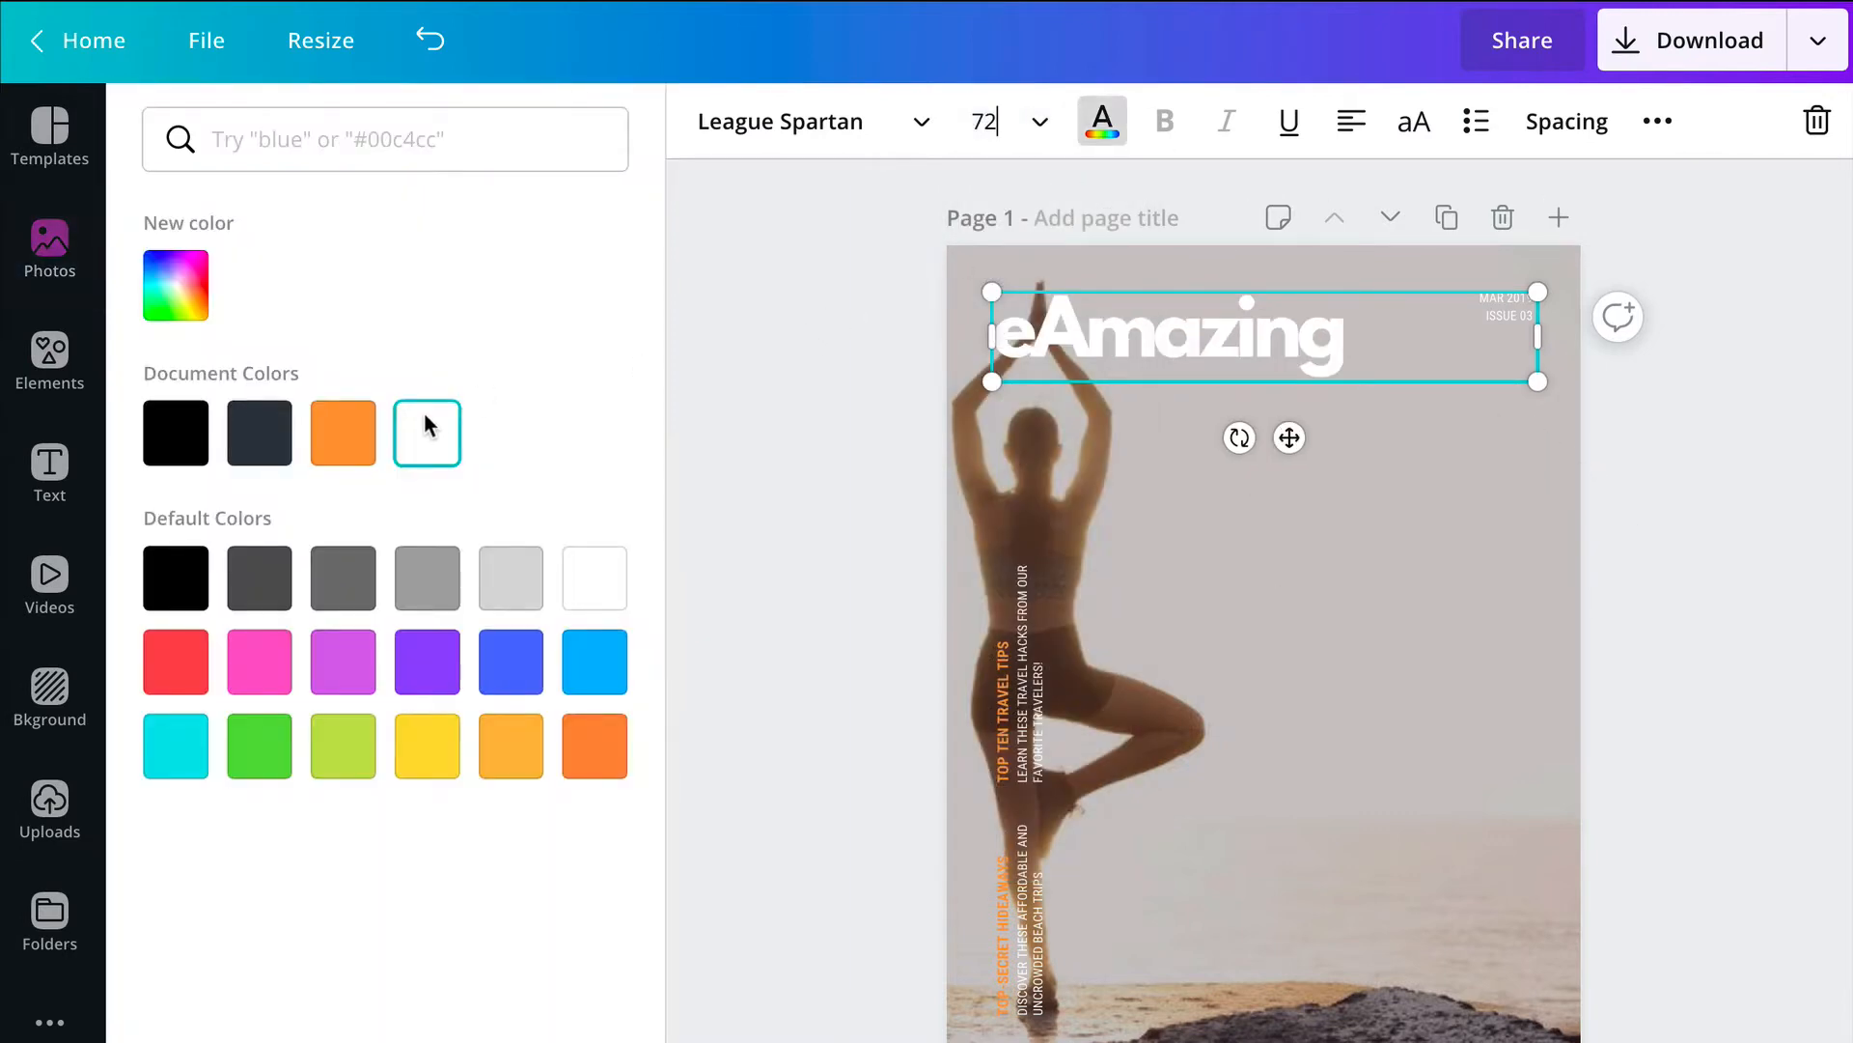
{"action": "left_click", "coordinate": [343, 432]}
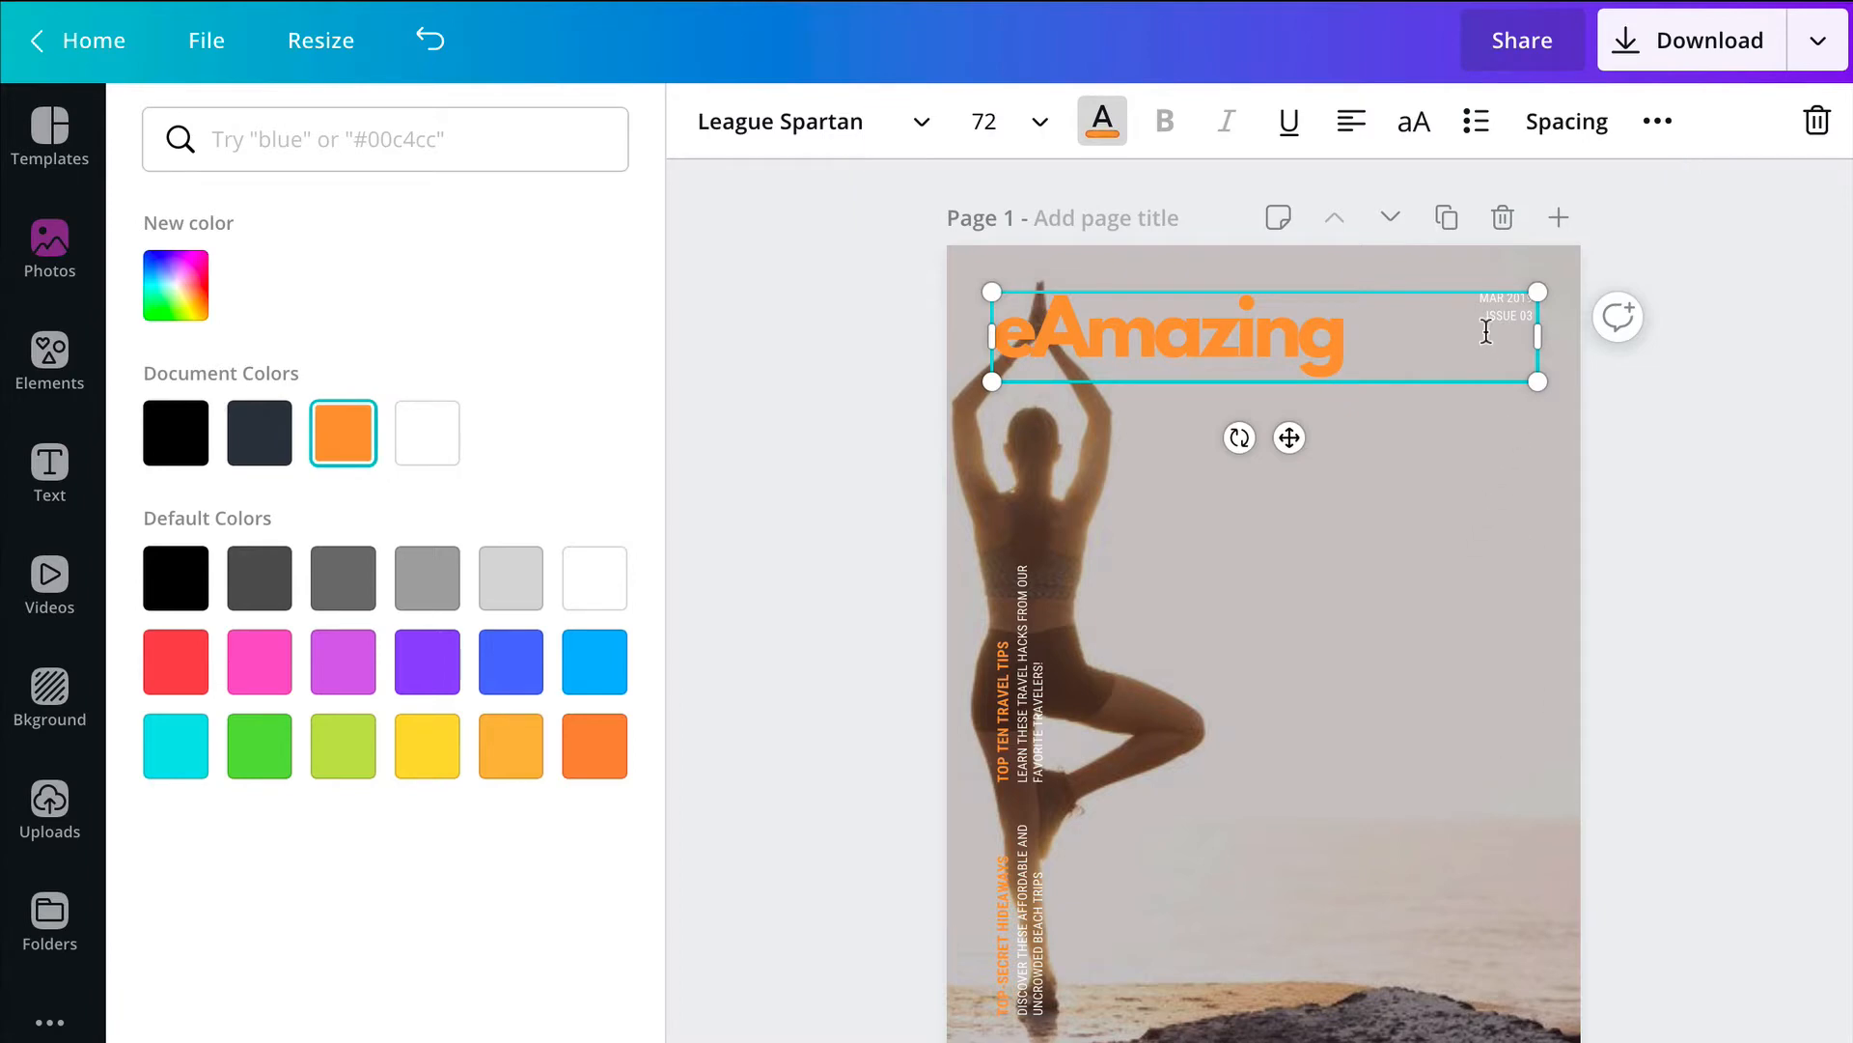
{"action": "left_click", "coordinate": [1666, 657]}
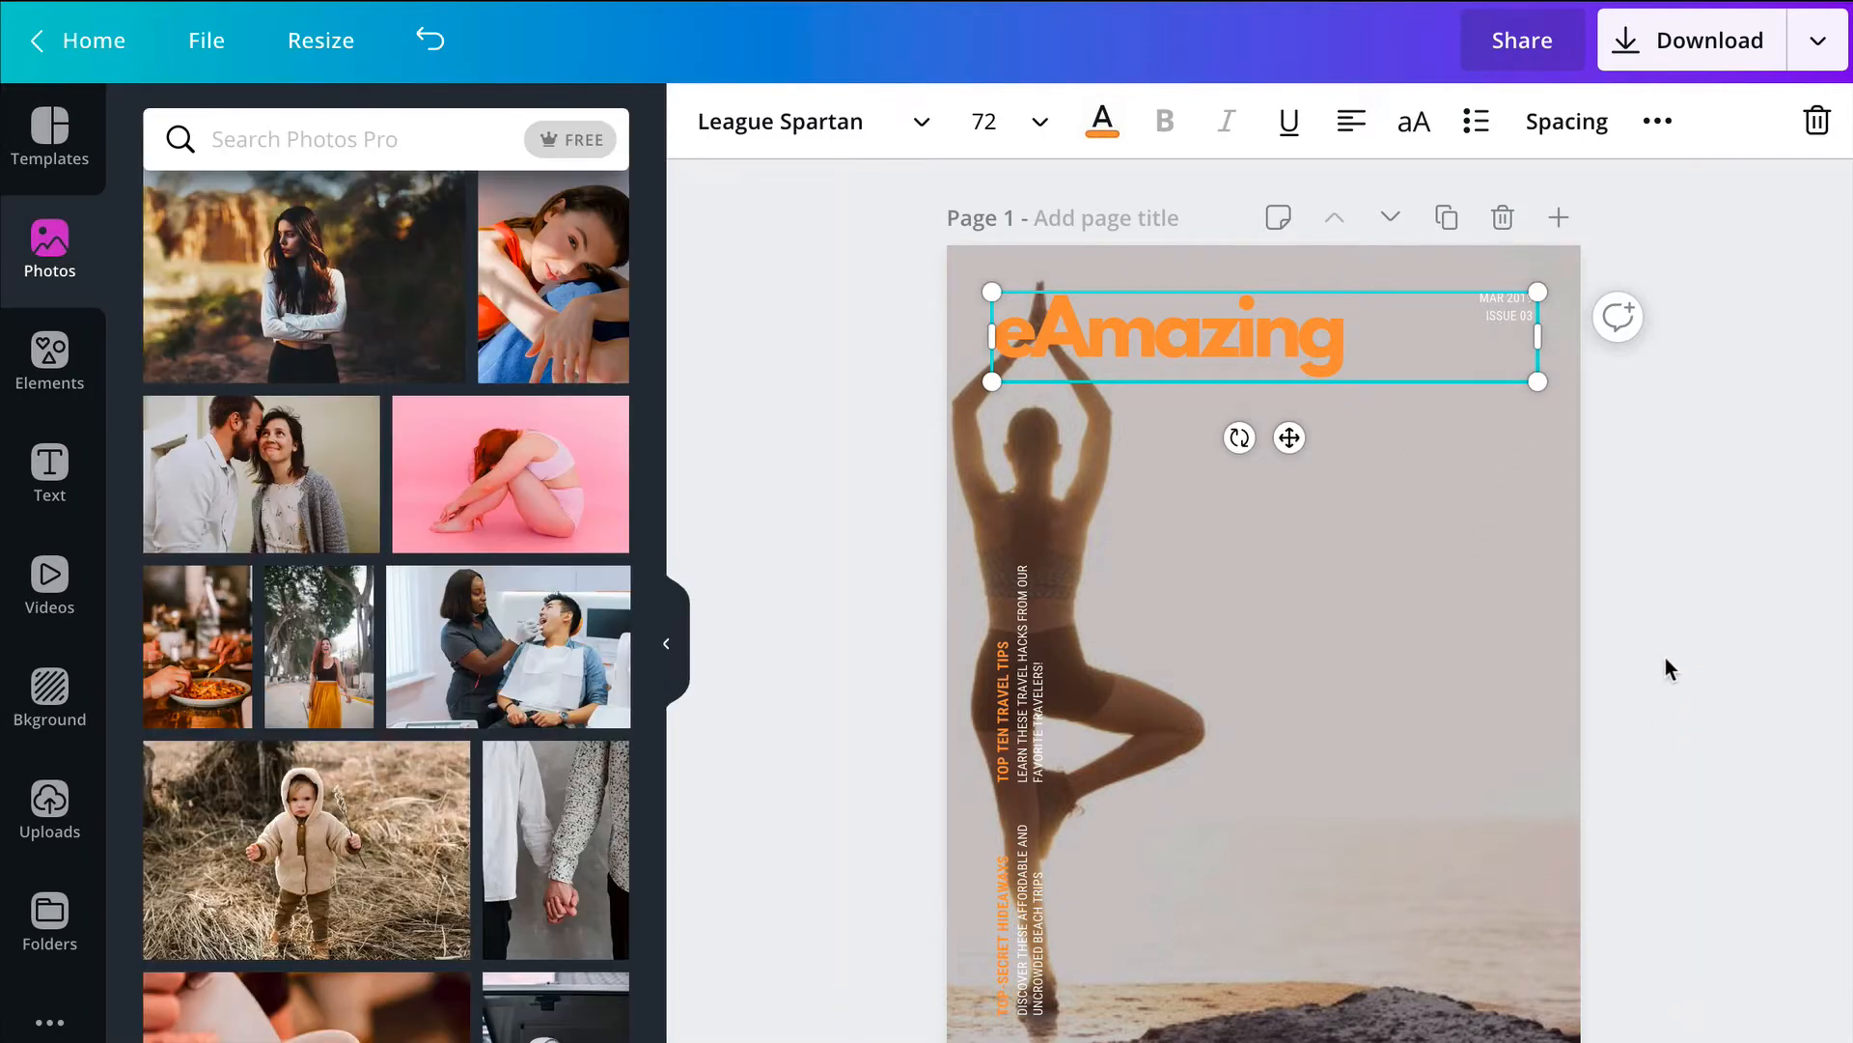
Step: Replace the page 2 footer "EXPLORE / MARCH 2019" with the author's website address followed by "- COPYRIGHT 2020"
{"action": "scroll", "coordinate": [1325, 879], "scroll_direction": "down", "scroll_amount": 10}
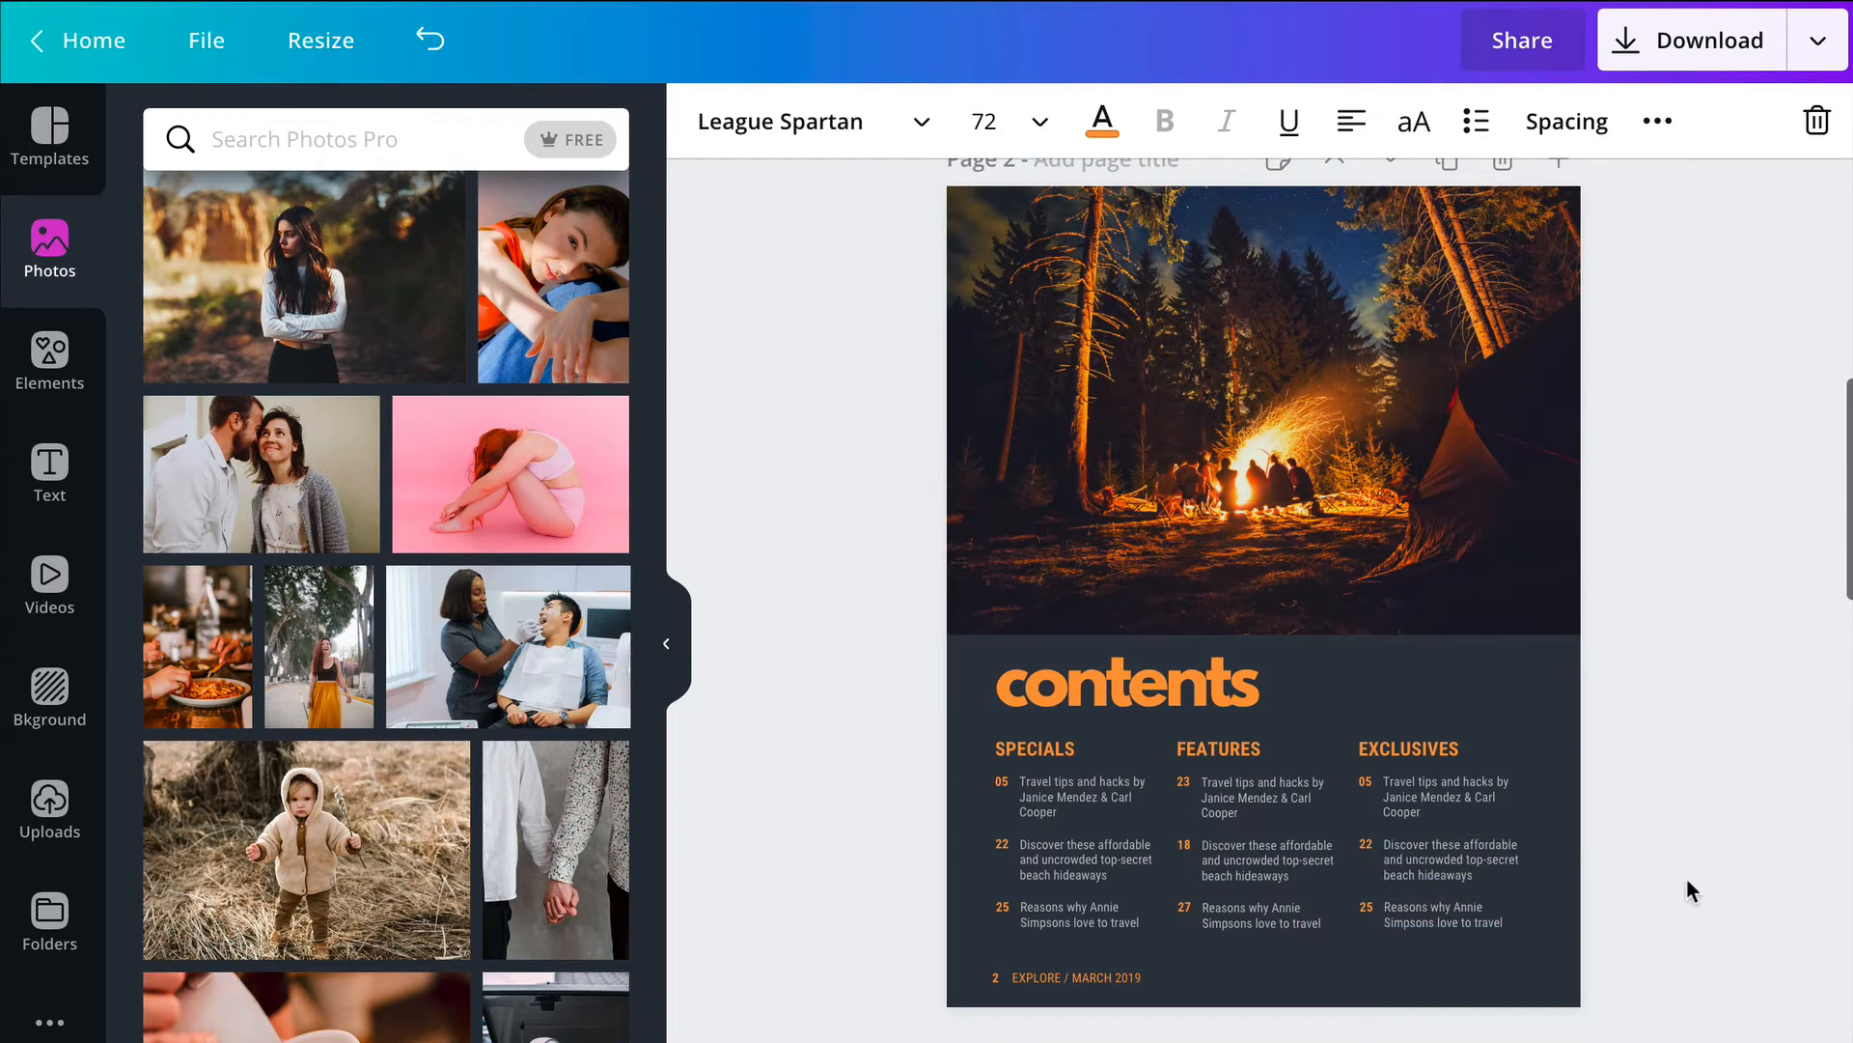
{"action": "left_click", "coordinate": [673, 648]}
{"action": "left_click", "coordinate": [1534, 1033]}
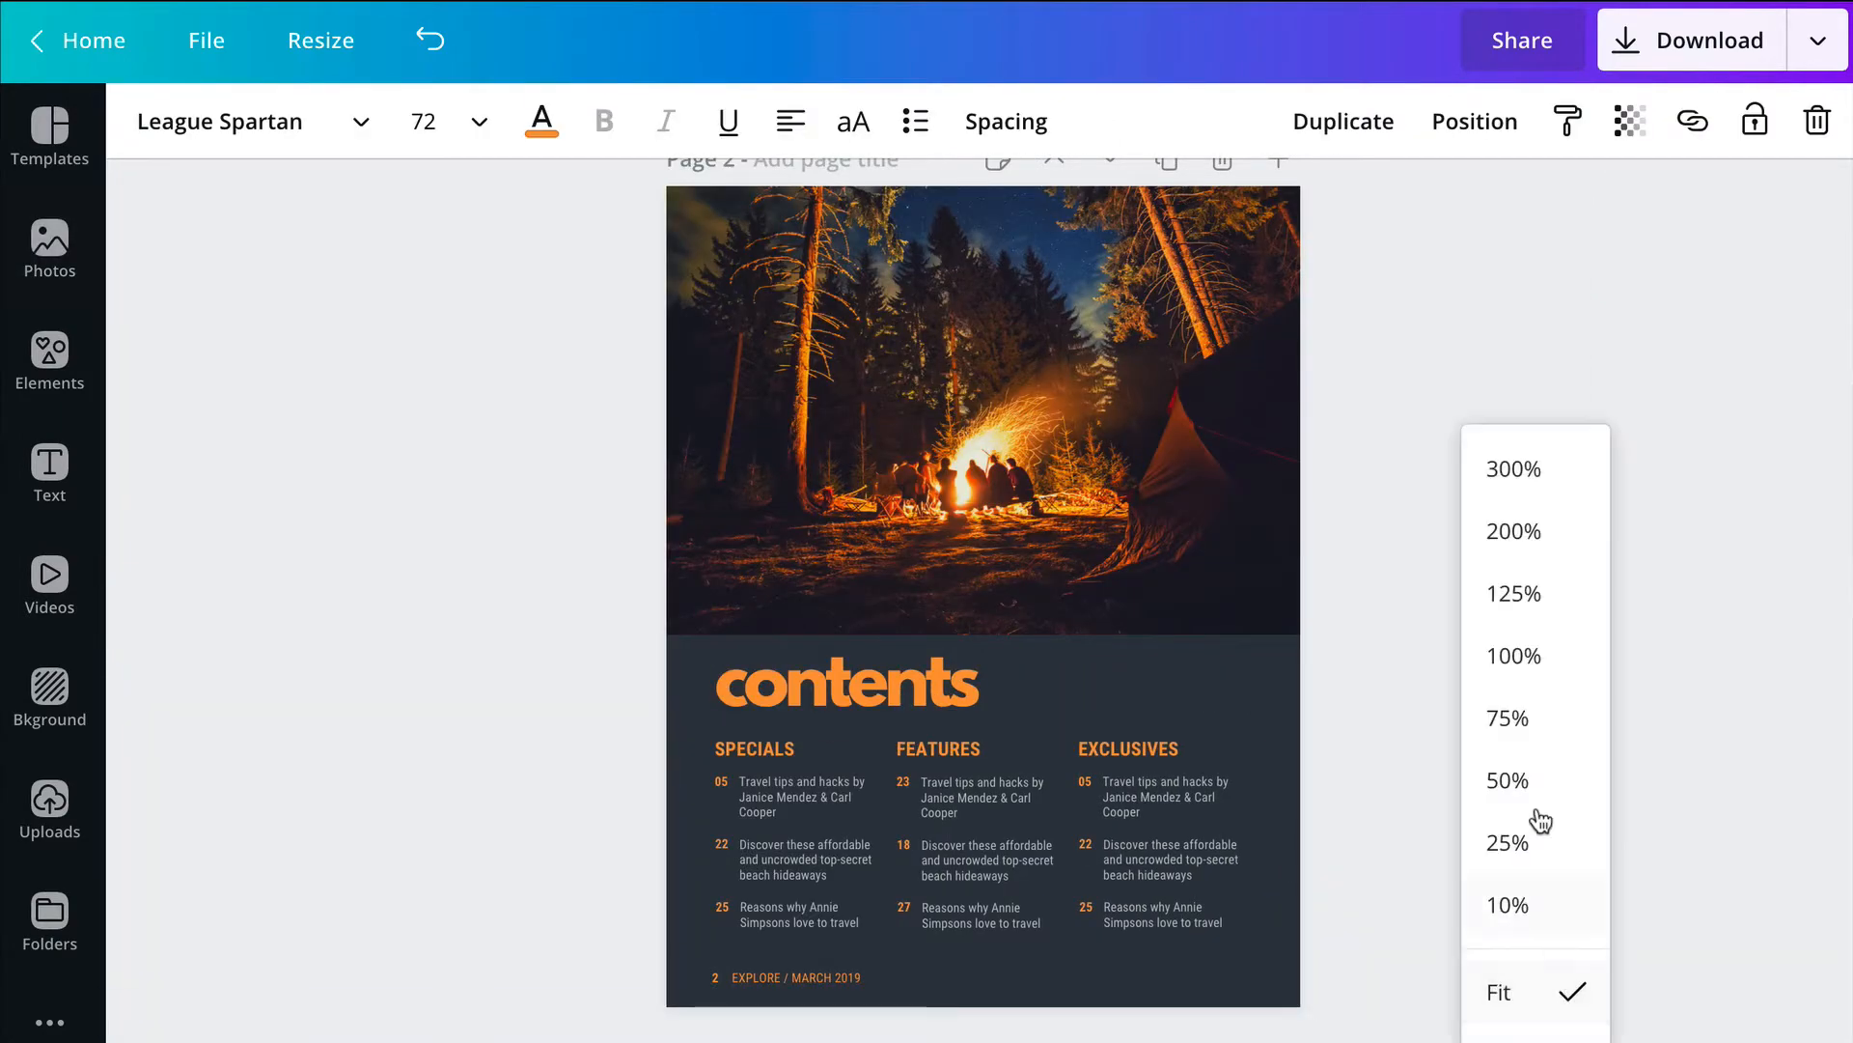
{"action": "left_click", "coordinate": [1531, 653]}
{"action": "scroll", "coordinate": [1448, 888], "scroll_direction": "down", "scroll_amount": 7}
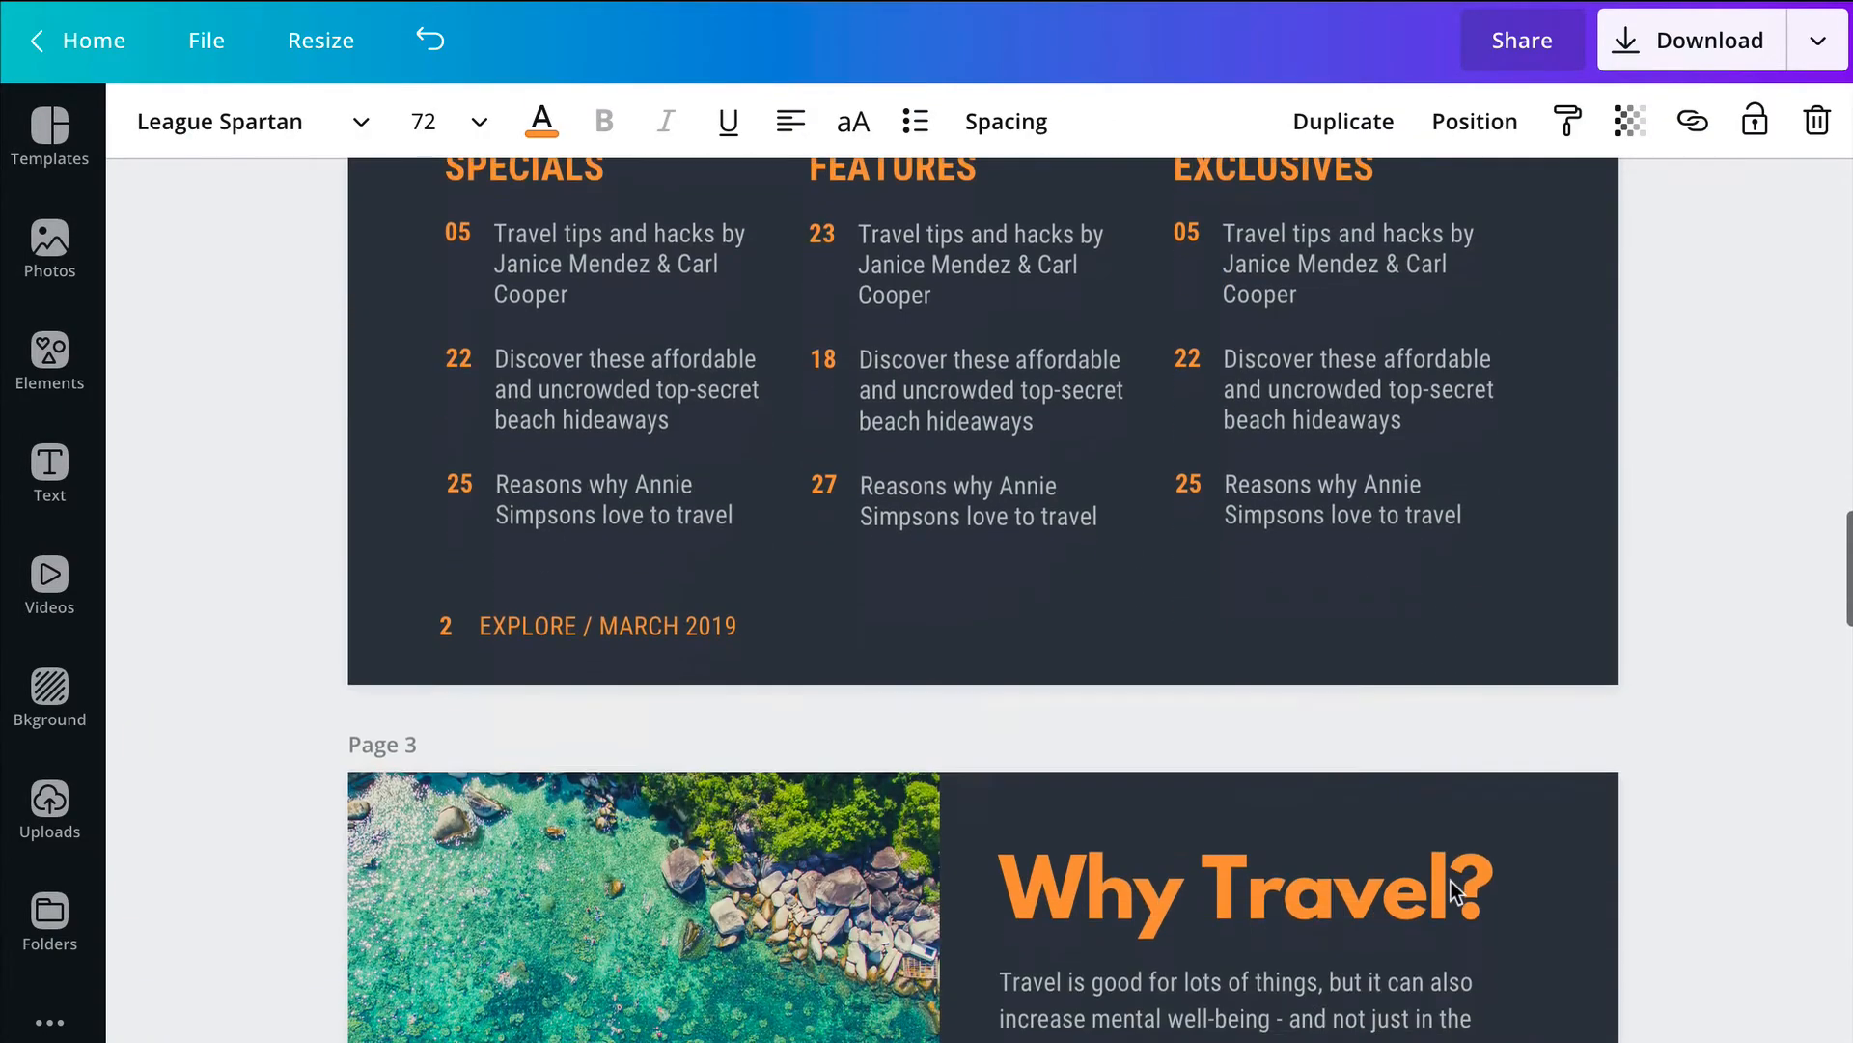
{"action": "scroll", "coordinate": [796, 687], "scroll_direction": "up", "scroll_amount": 1}
{"action": "left_click", "coordinate": [687, 634]}
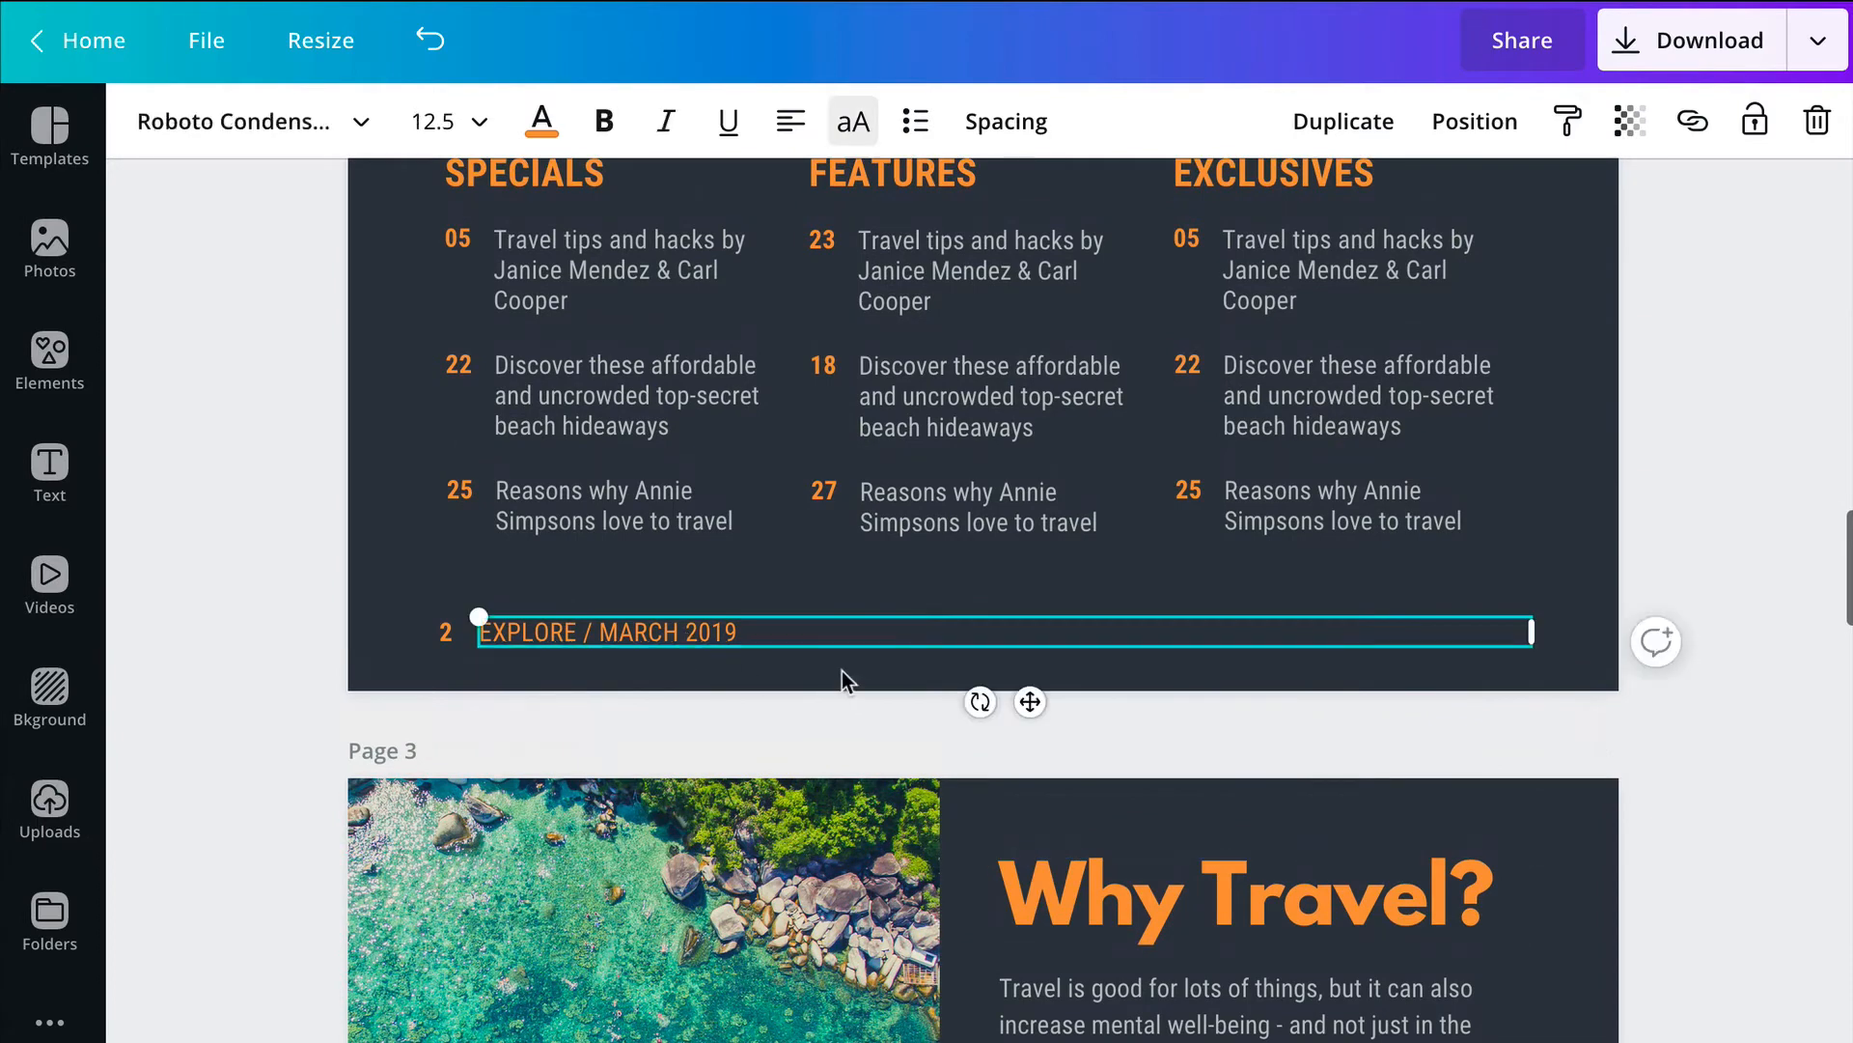
{"action": "left_click", "coordinate": [740, 627]}
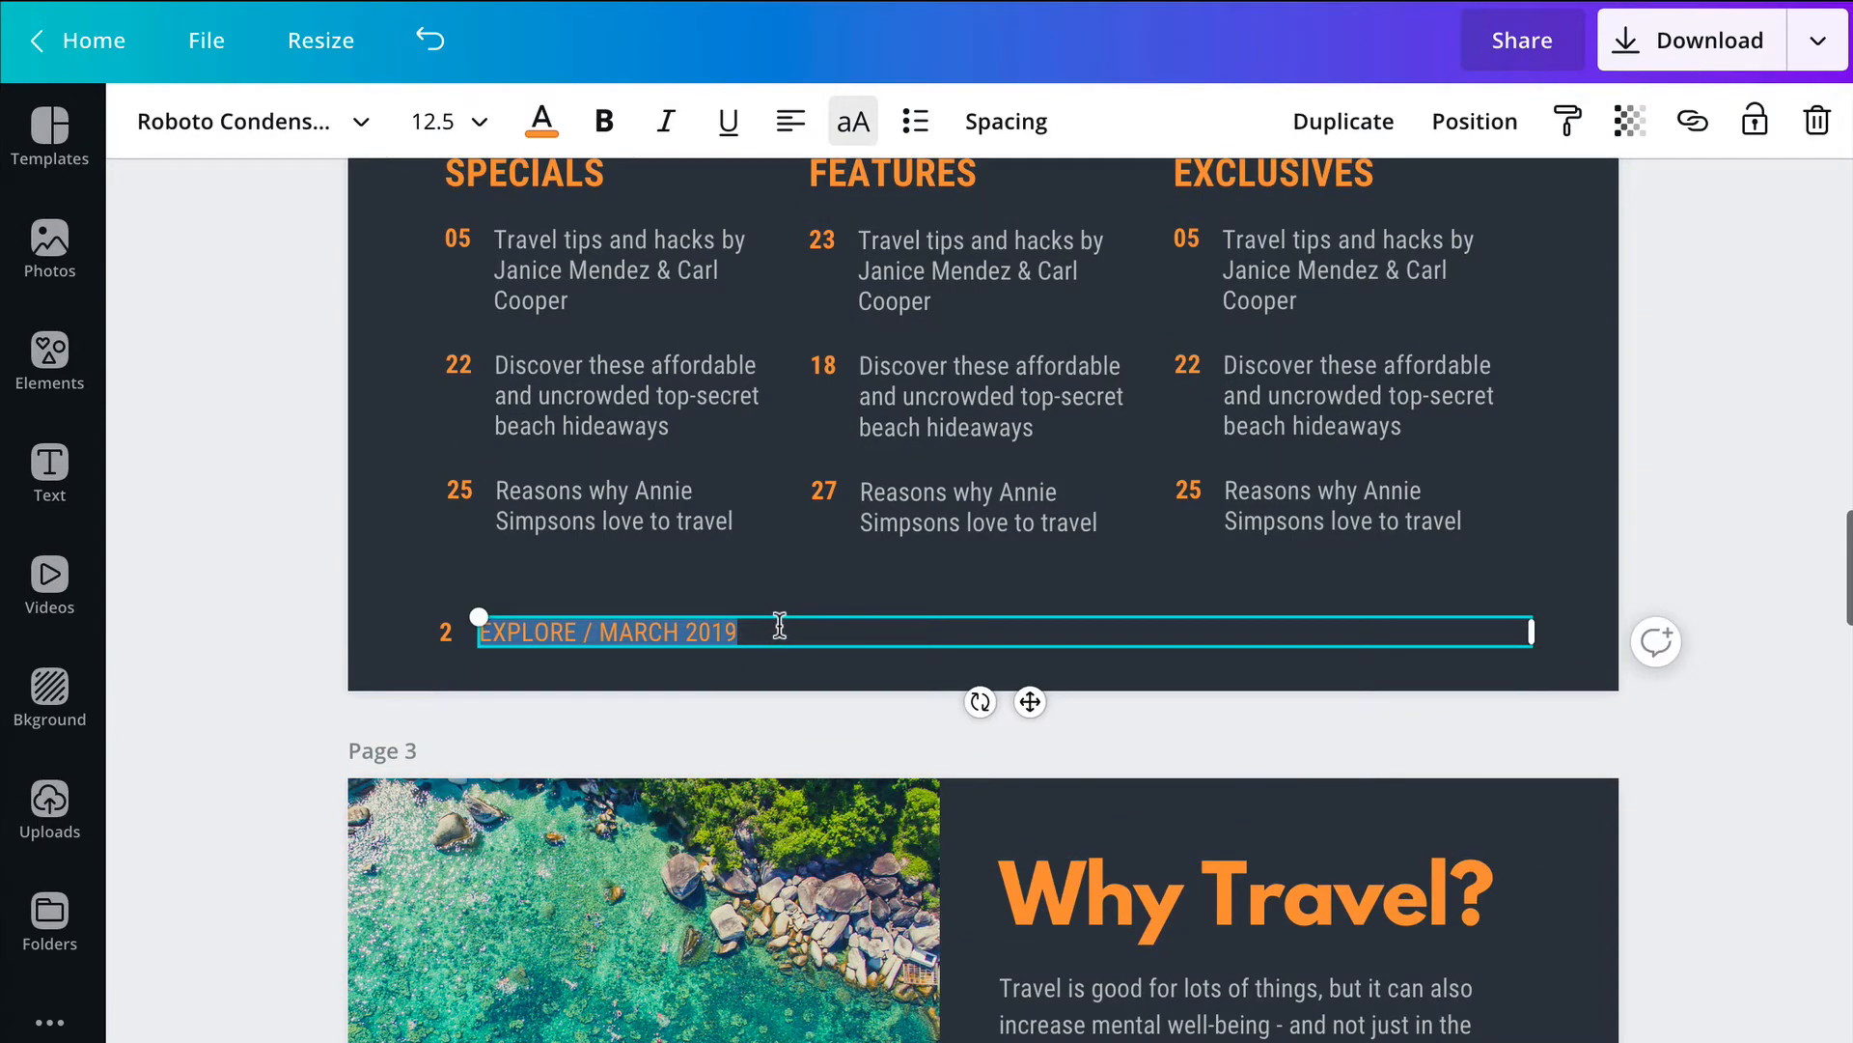
{"action": "type", "text": "WYATTCHRISTMAN.COM - COPYRIGHT 2020"}
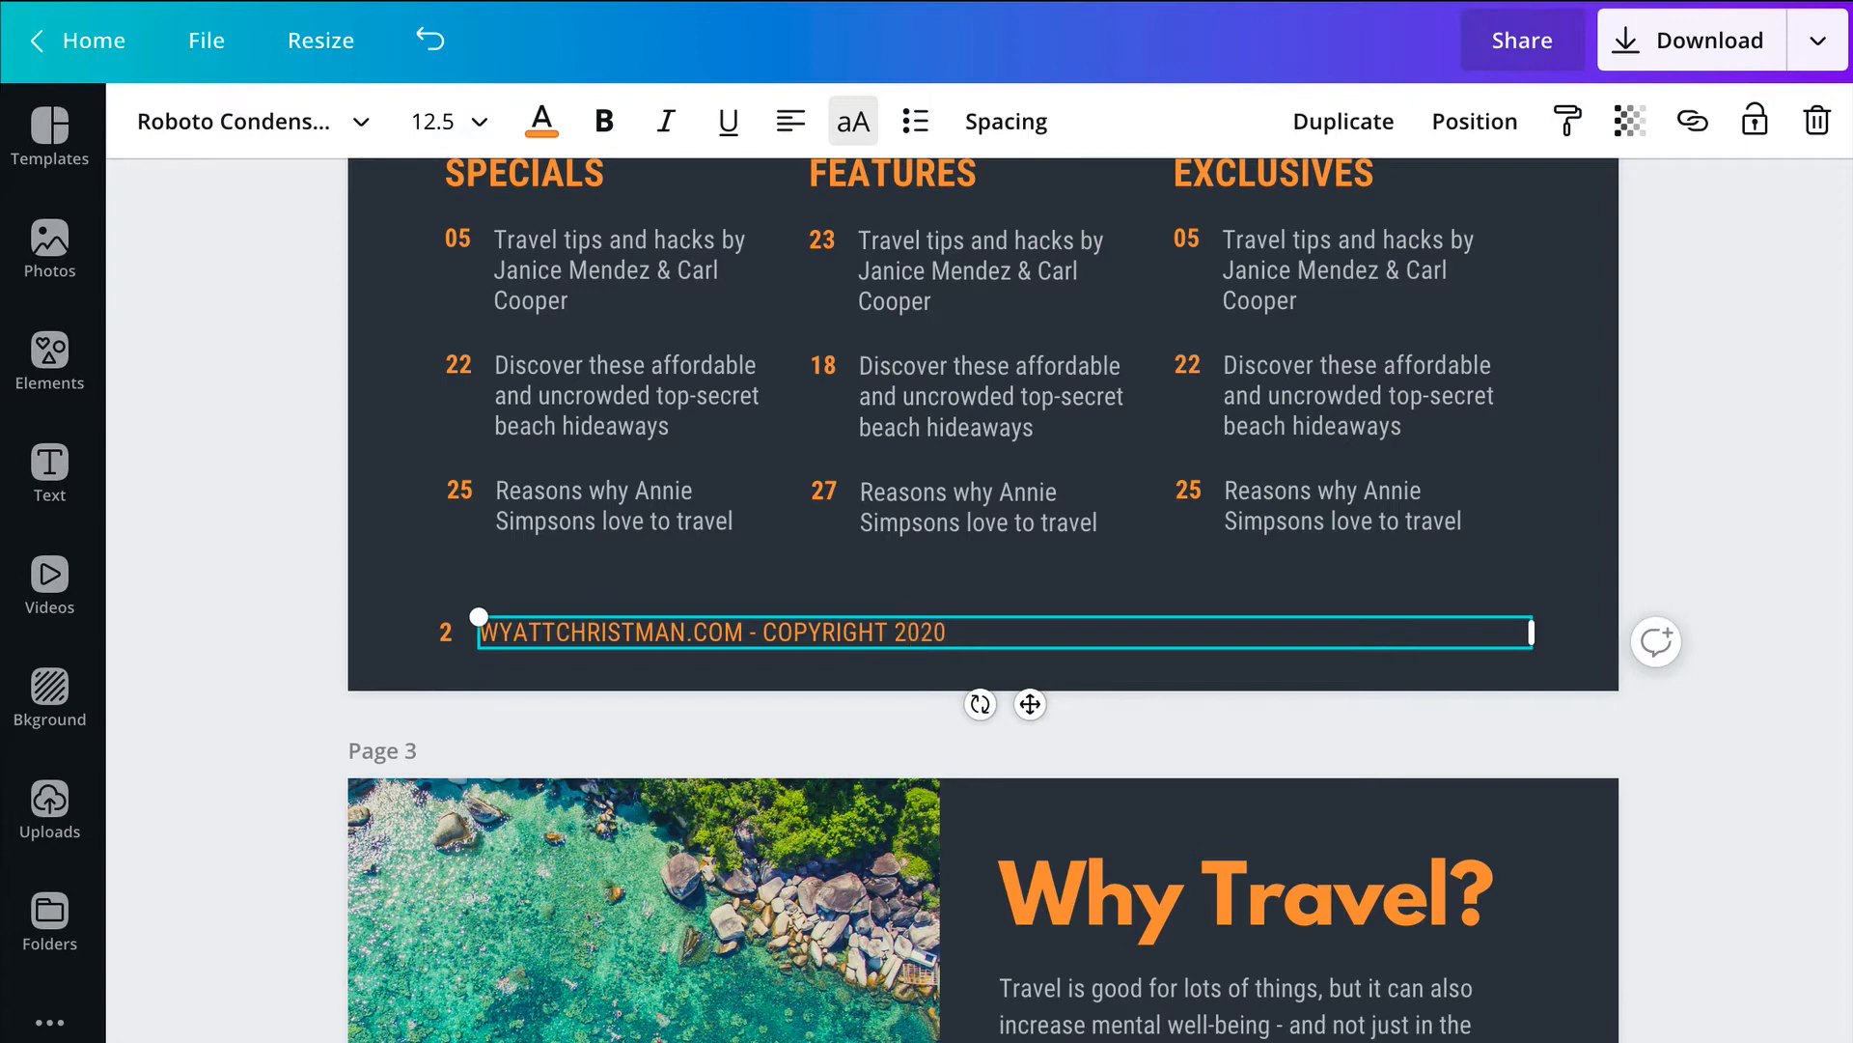
{"action": "left_click", "coordinate": [1745, 620]}
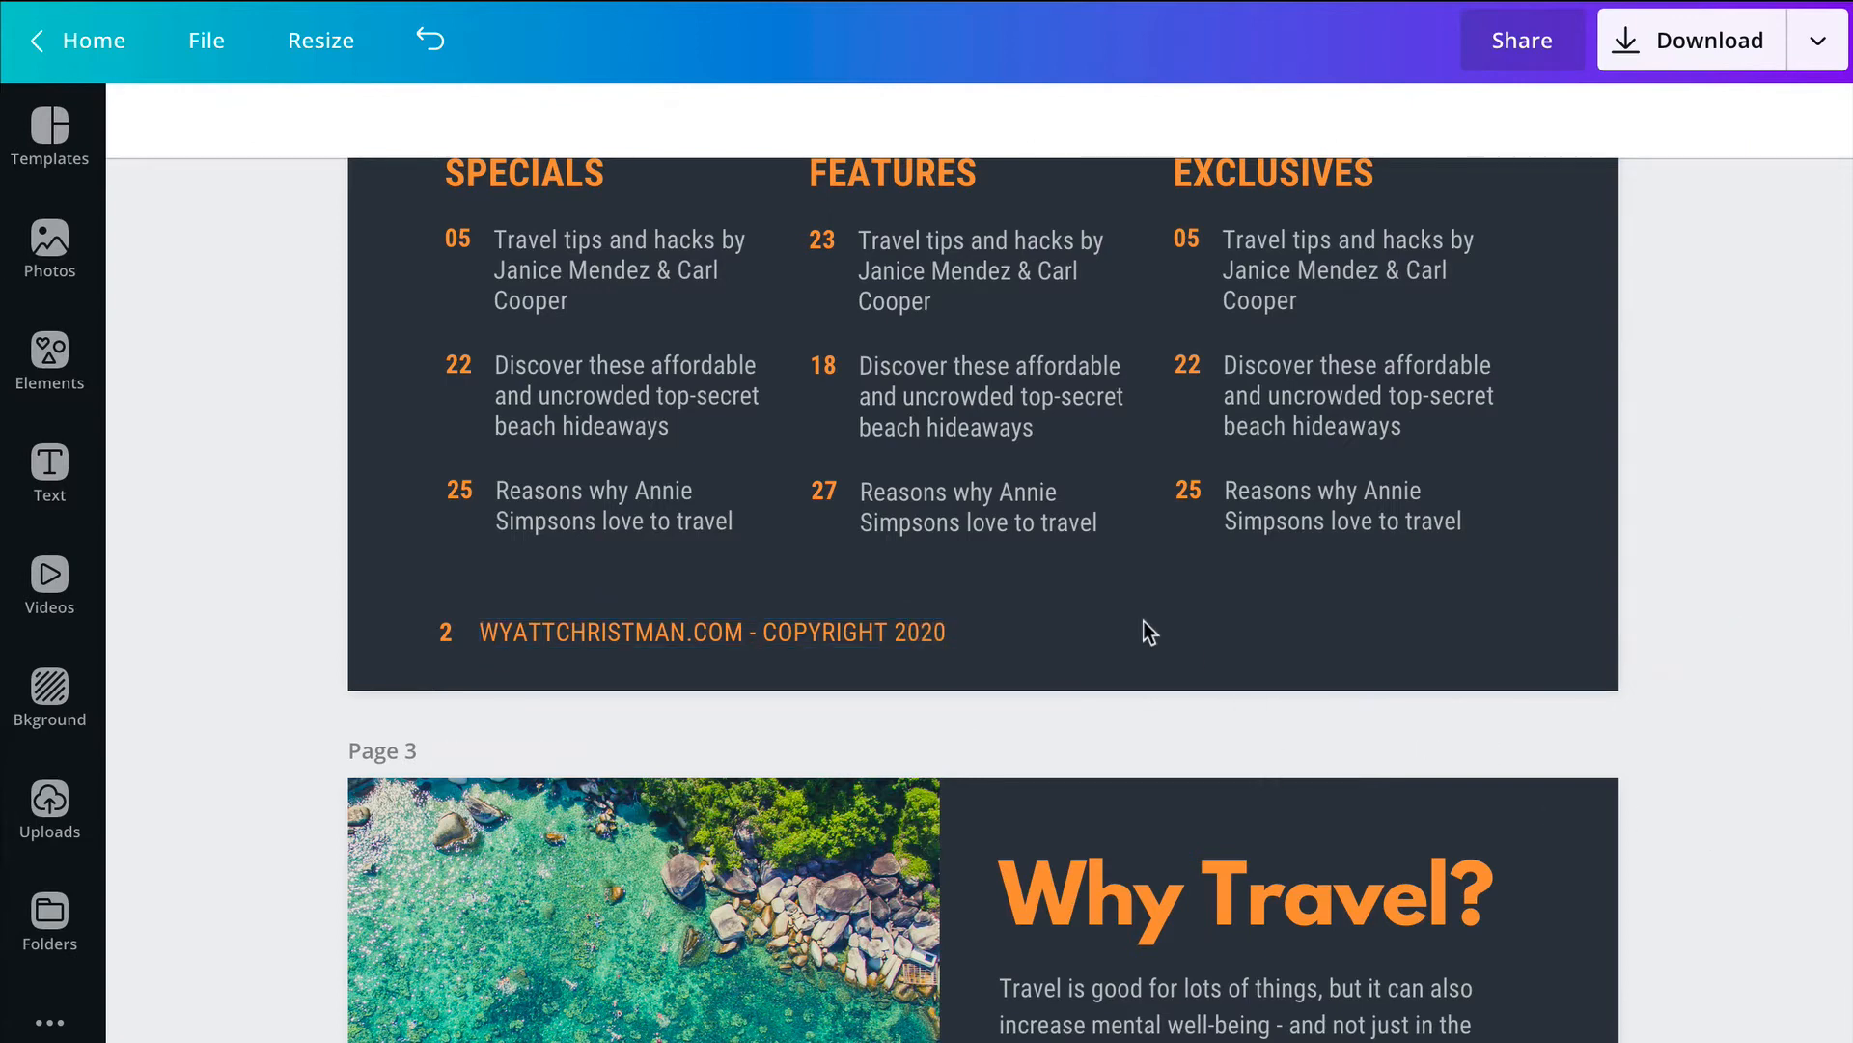
Step: Delete the page number 2 beside the copyright footer on page 2
{"action": "scroll", "coordinate": [1386, 797], "scroll_direction": "up", "scroll_amount": 15}
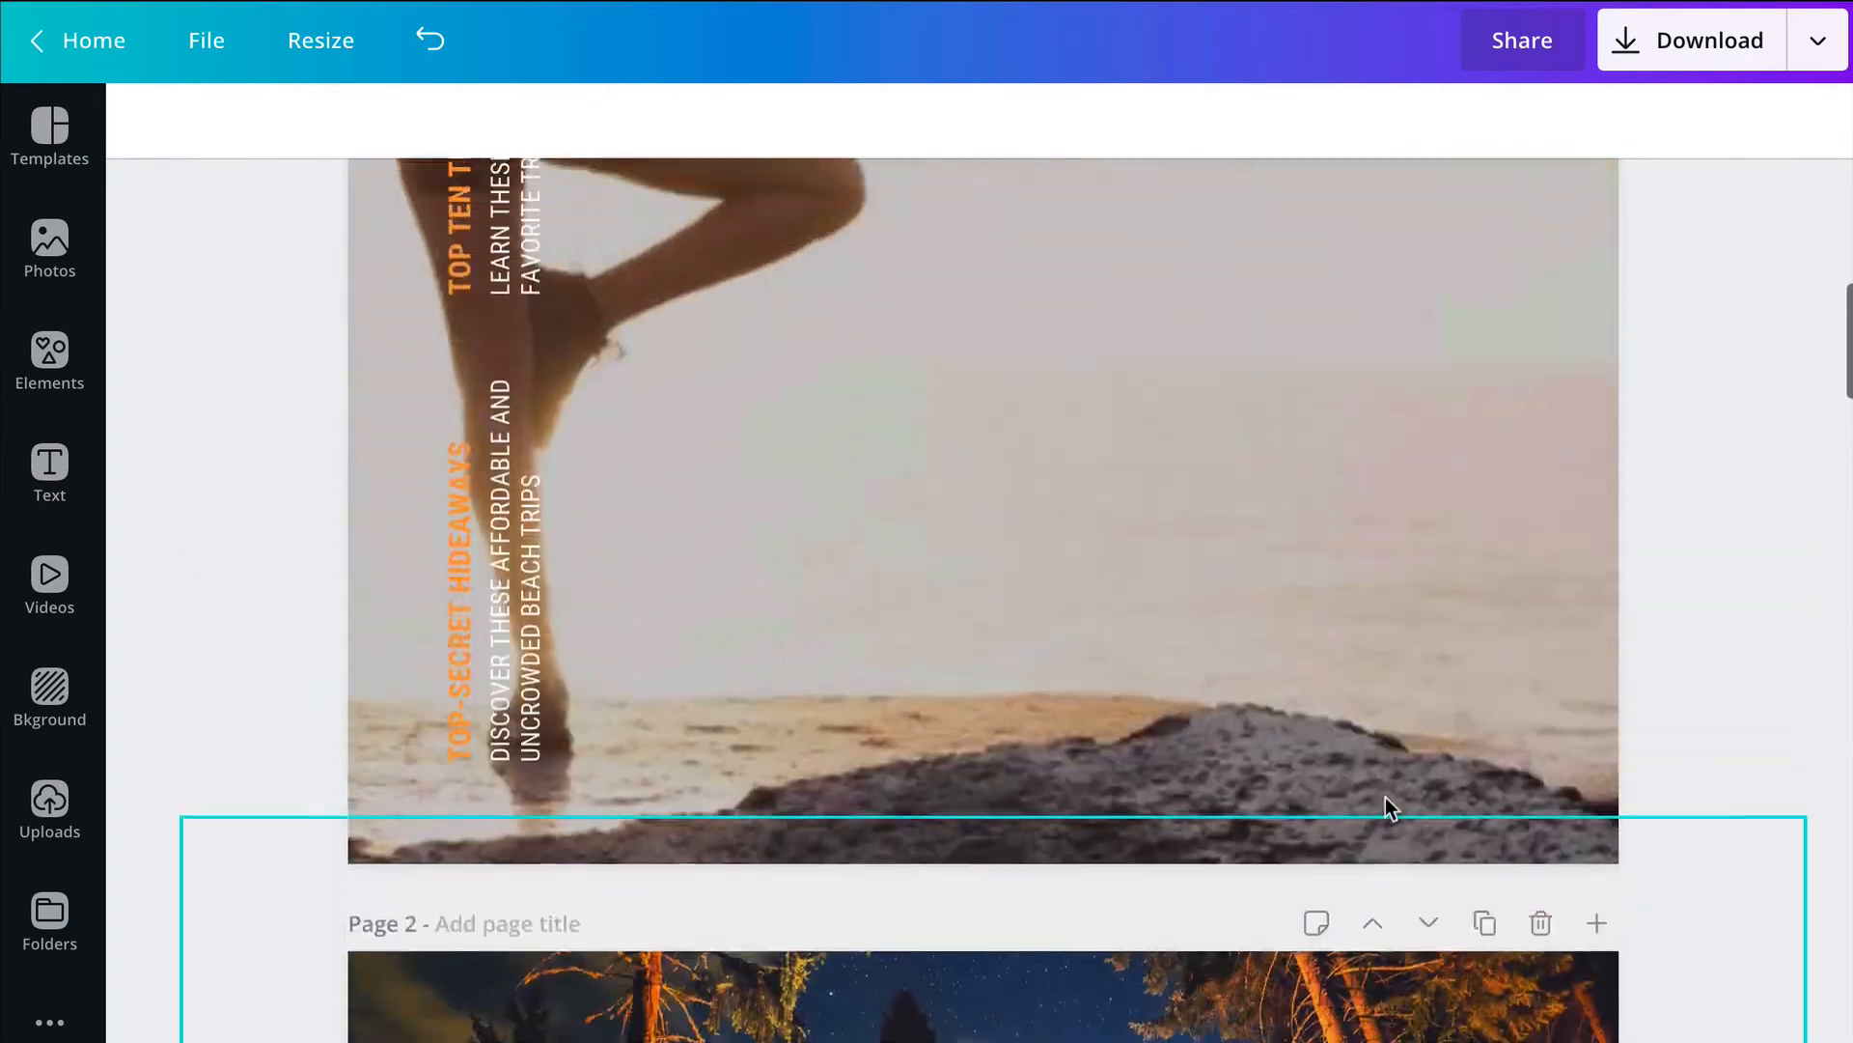
{"action": "scroll", "coordinate": [1387, 796], "scroll_direction": "up", "scroll_amount": 10}
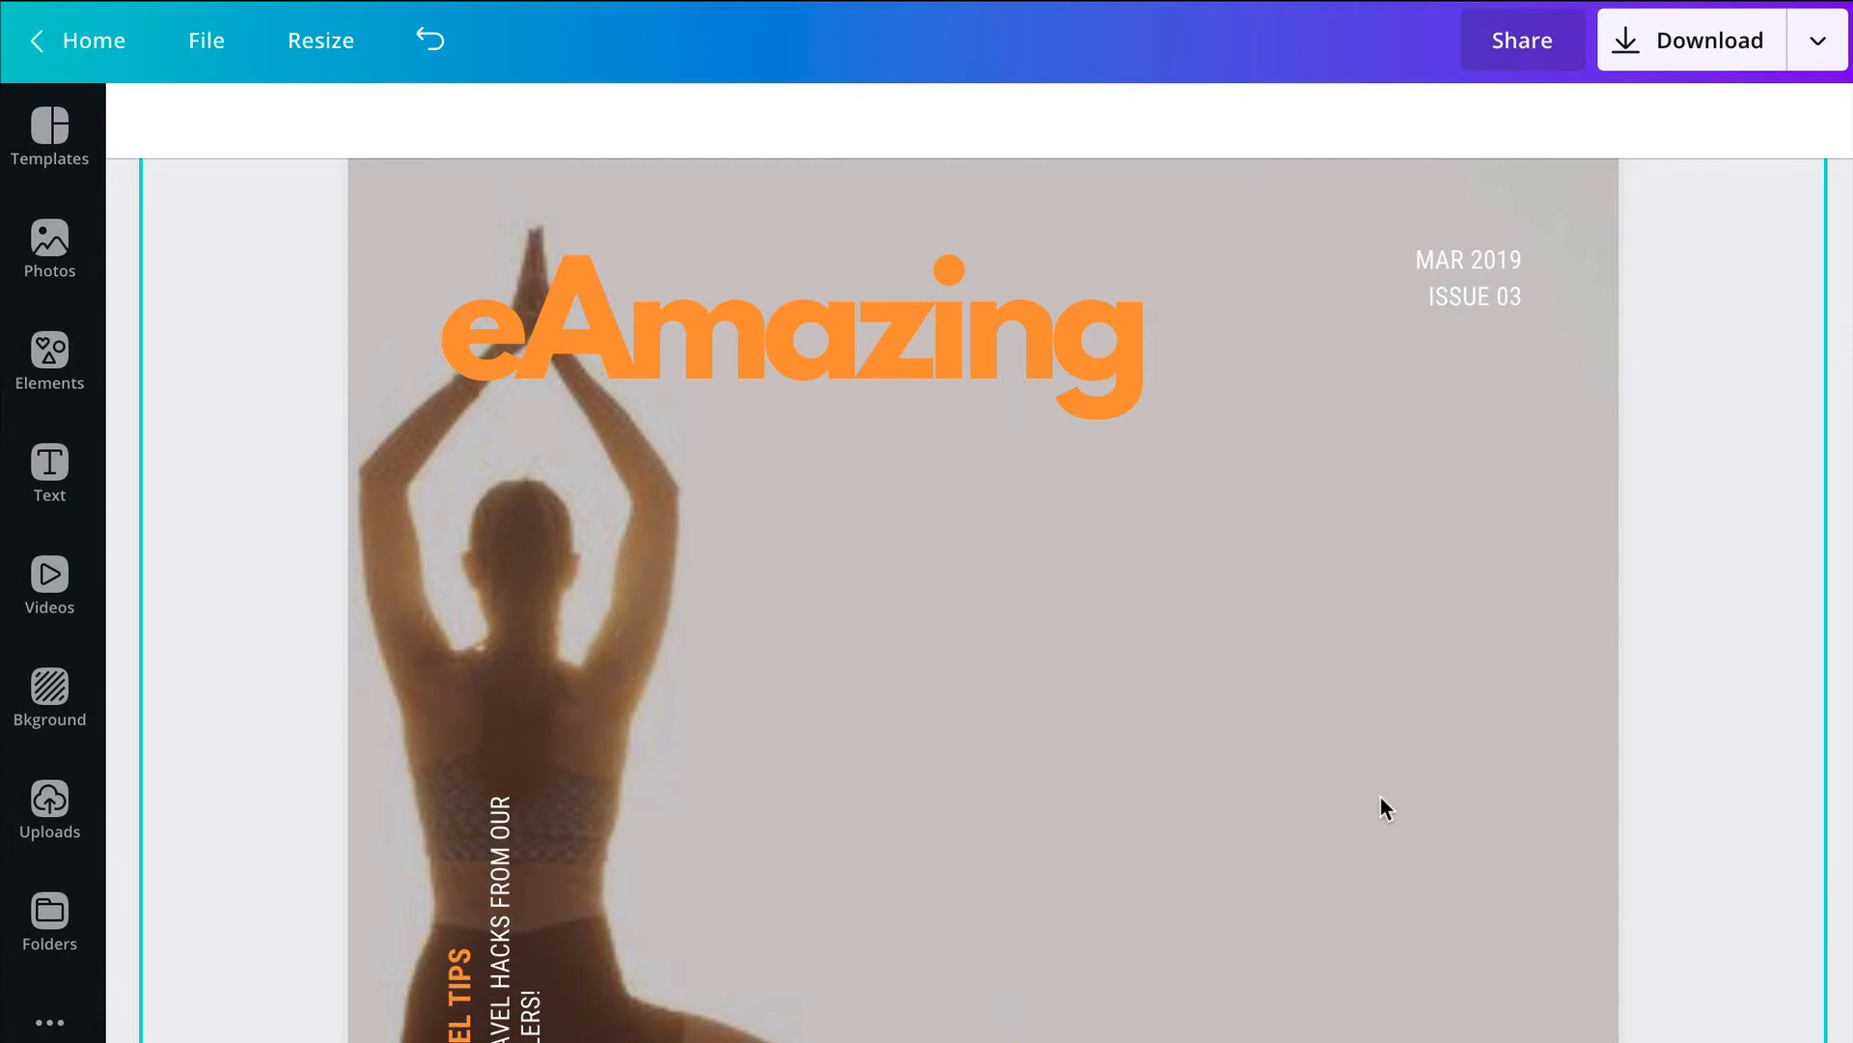
{"action": "scroll", "coordinate": [1366, 778], "scroll_direction": "down", "scroll_amount": 20}
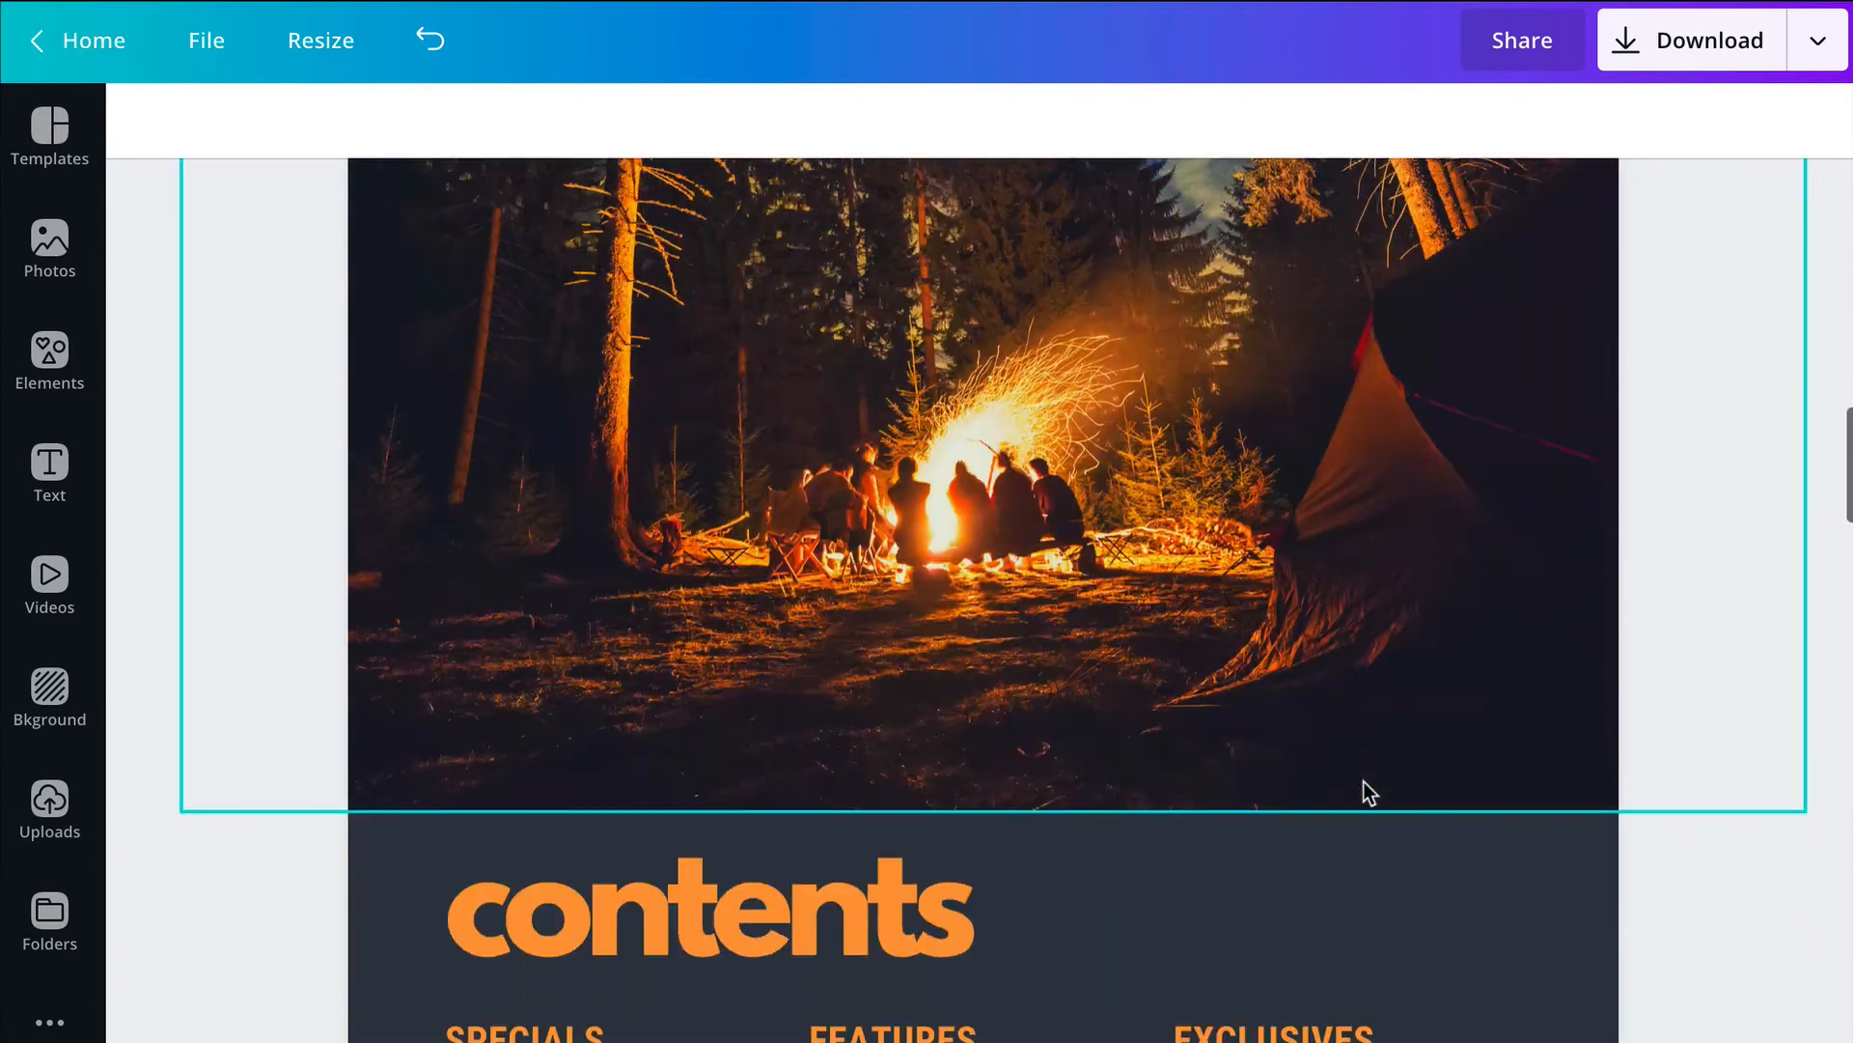
{"action": "scroll", "coordinate": [1363, 780], "scroll_direction": "down", "scroll_amount": 6}
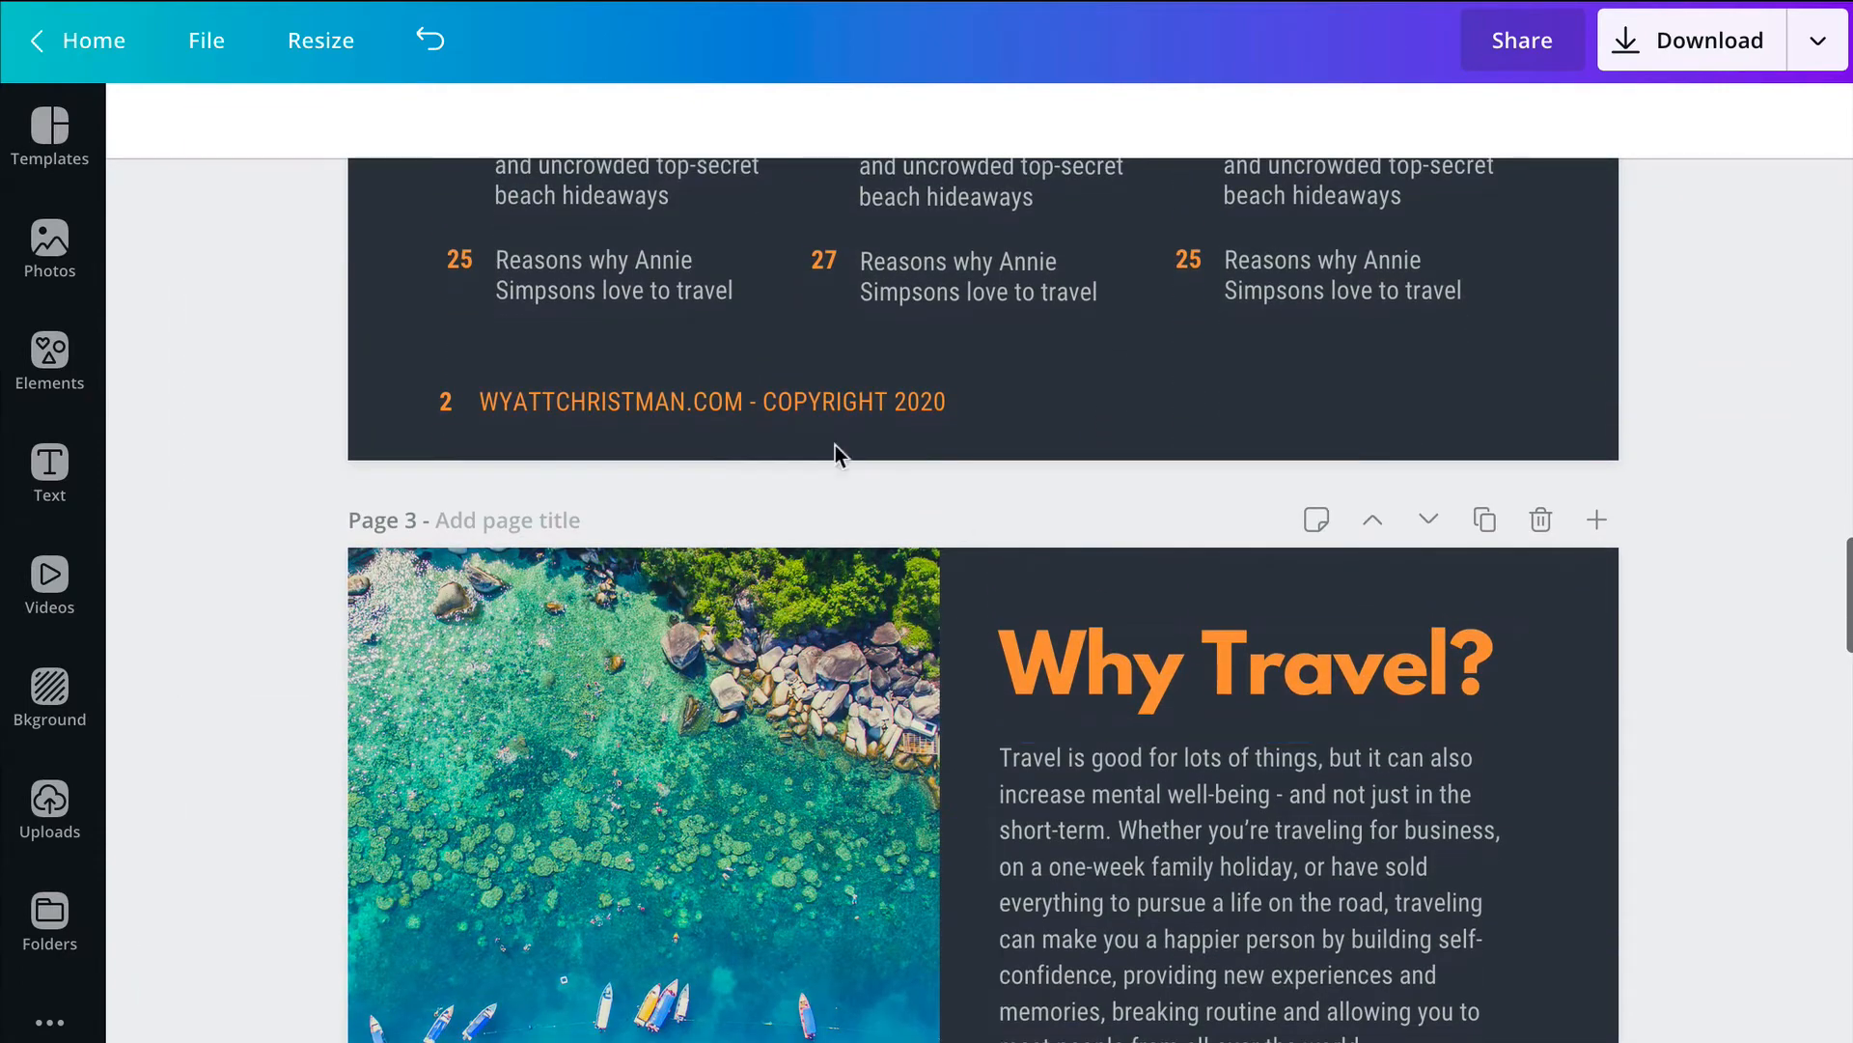
{"action": "left_click", "coordinate": [449, 413]}
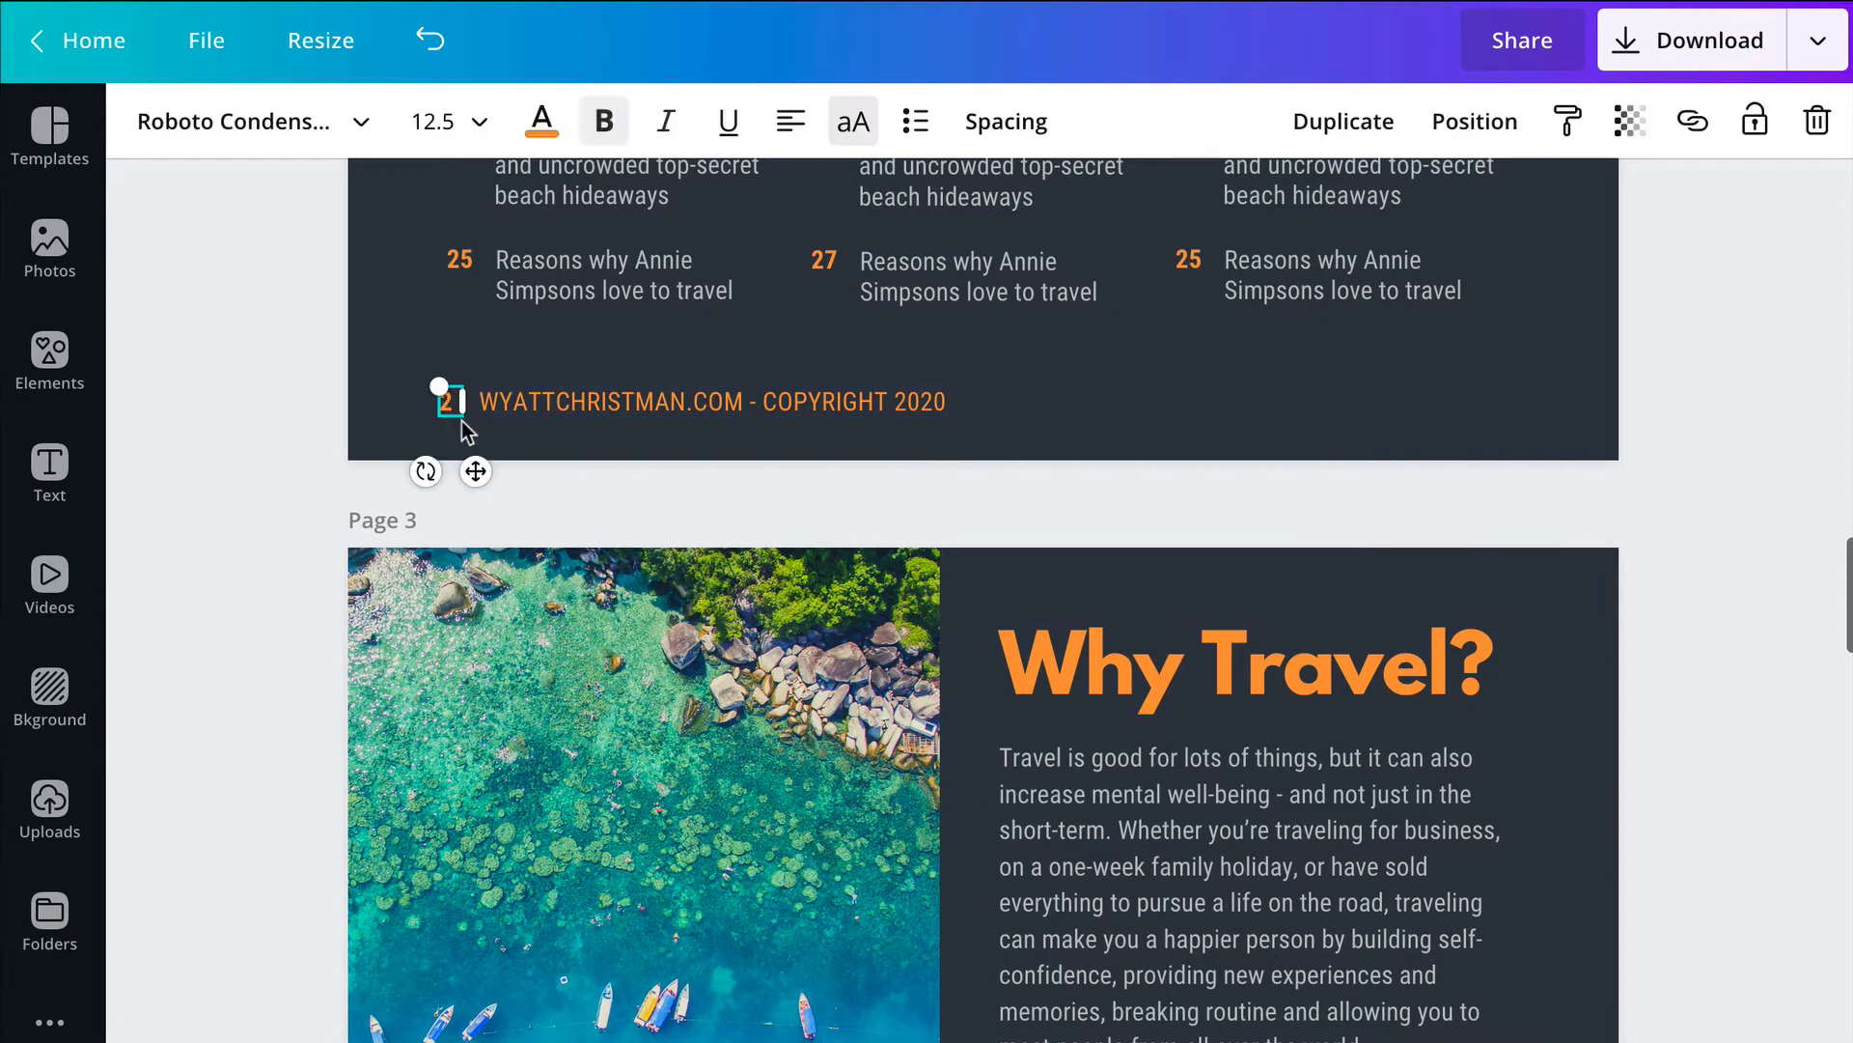
{"action": "left_click", "coordinate": [1814, 123]}
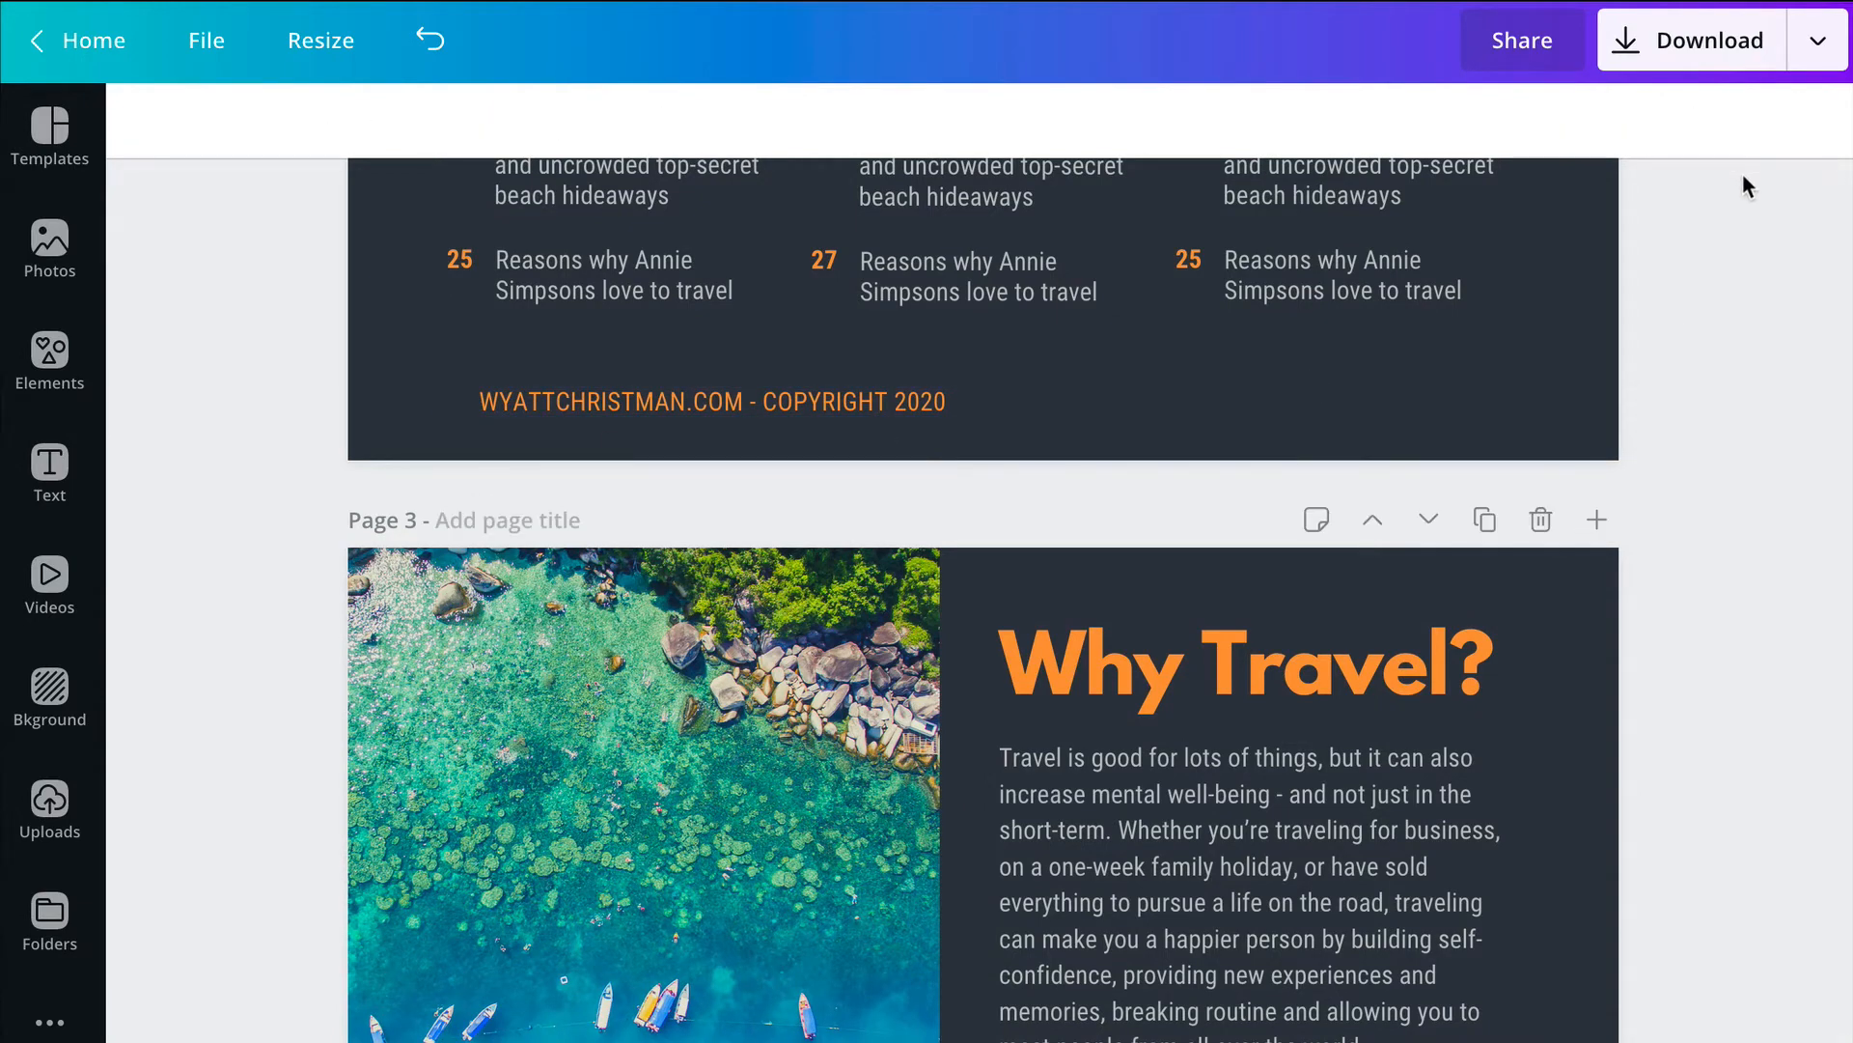
Step: Duplicate the page 2 copyright footer and move the copy onto page 4, just above its old footer
{"action": "left_click", "coordinate": [762, 413]}
{"action": "scroll", "coordinate": [1659, 501], "scroll_direction": "up", "scroll_amount": 3}
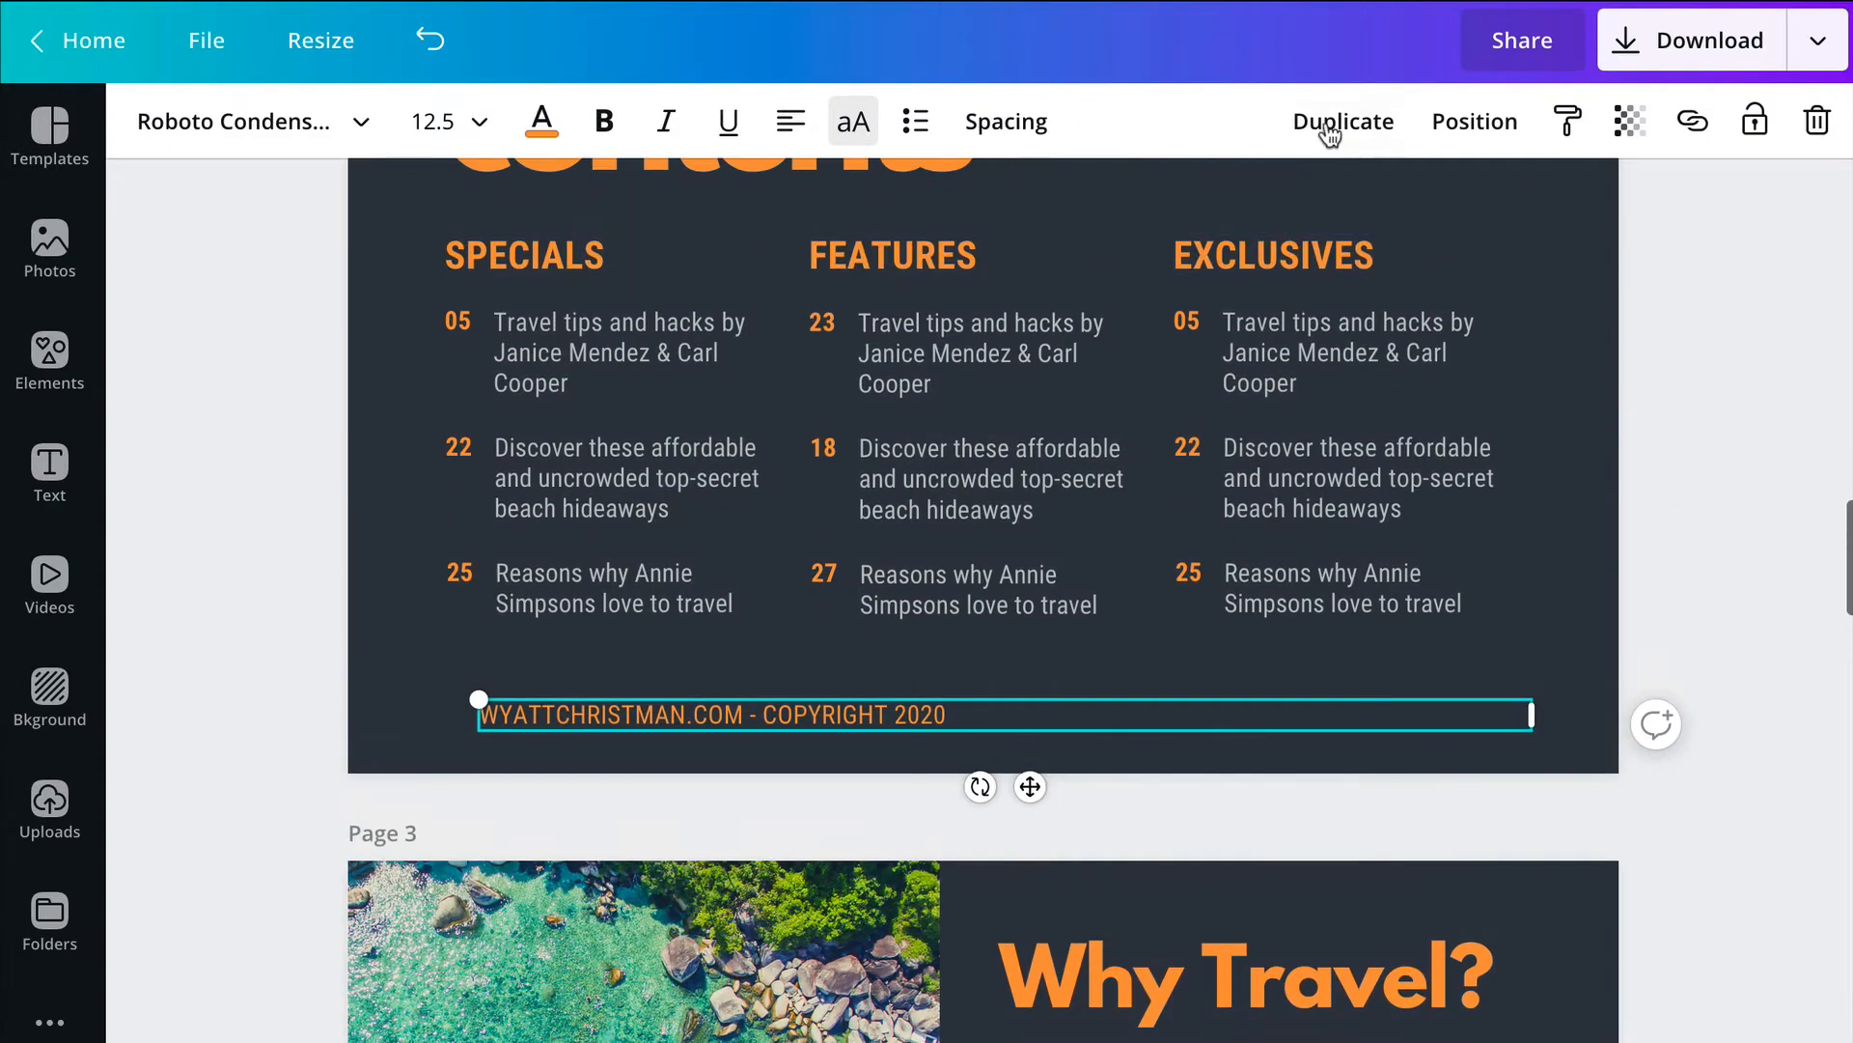
{"action": "left_click", "coordinate": [1330, 133]}
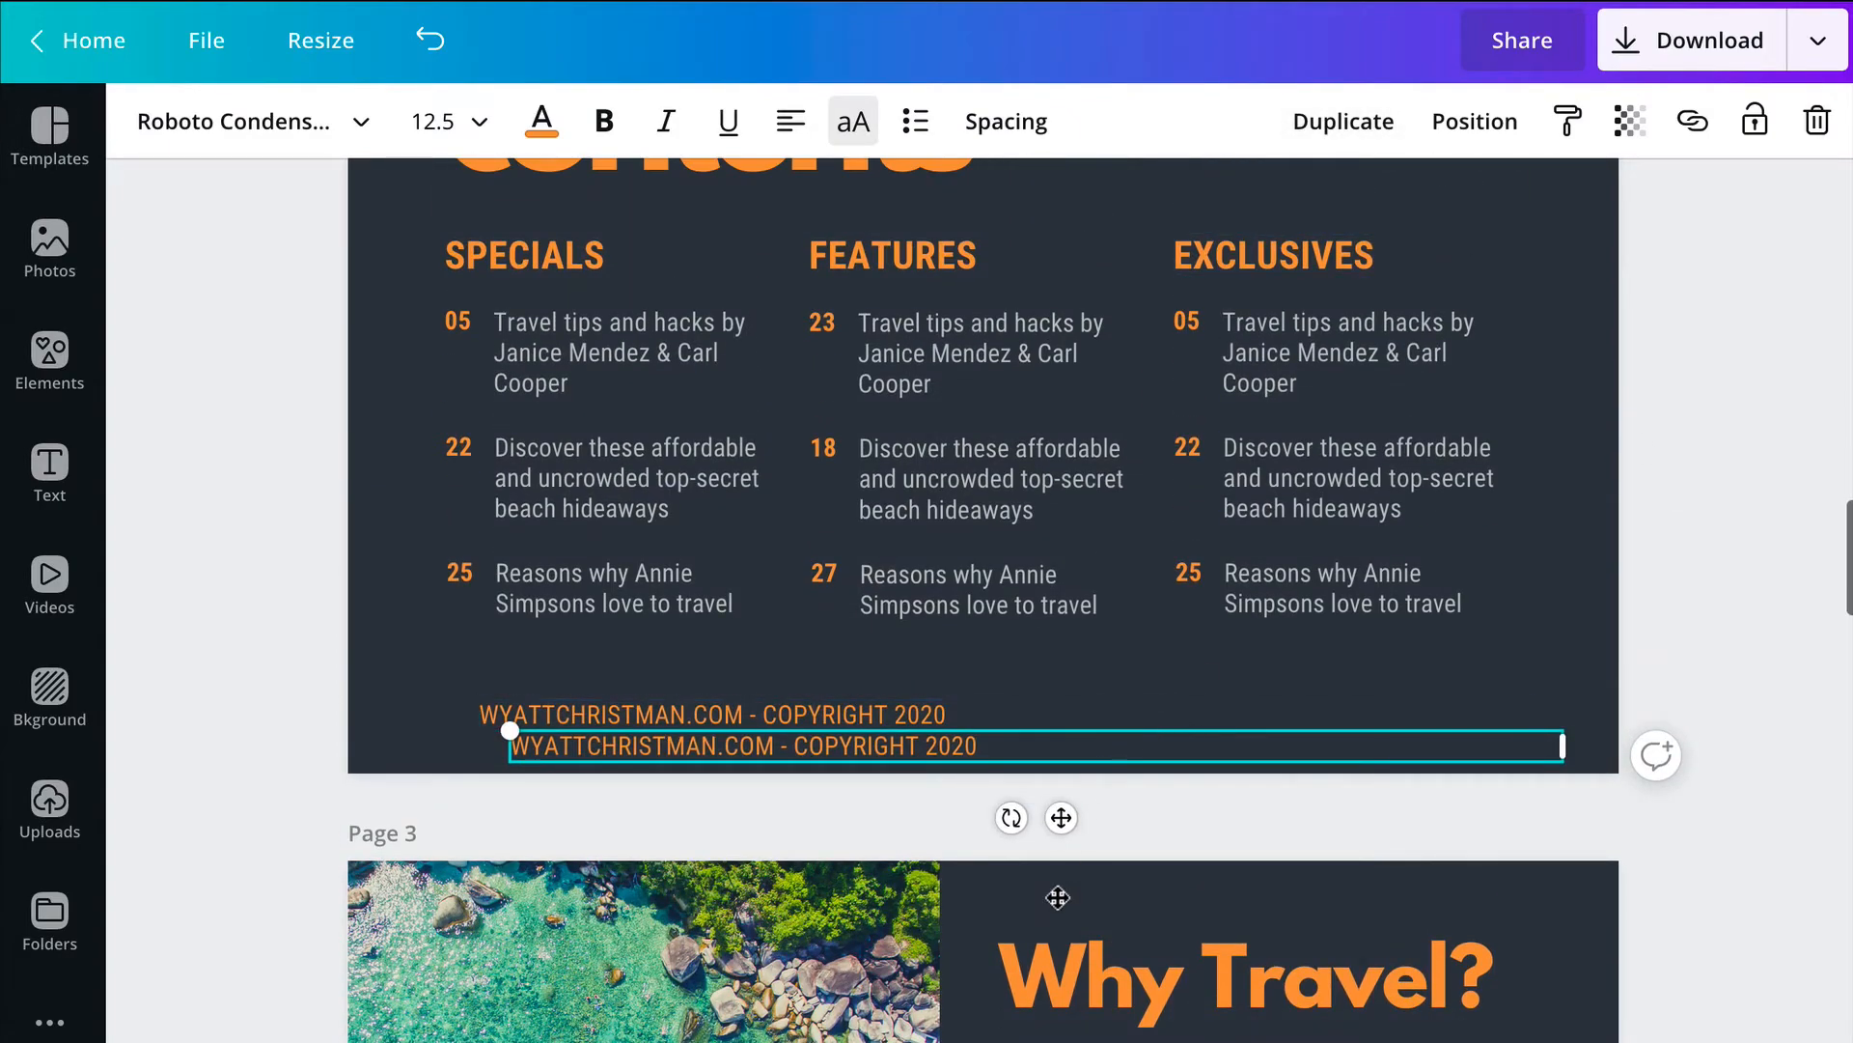
{"action": "left_click_drag", "start_coordinate": [1058, 898], "coordinate": [1051, 870]}
{"action": "scroll", "coordinate": [1047, 872], "scroll_direction": "down", "scroll_amount": 10}
{"action": "scroll", "coordinate": [1050, 871], "scroll_direction": "up", "scroll_amount": 2}
{"action": "scroll", "coordinate": [1052, 867], "scroll_direction": "down", "scroll_amount": 16}
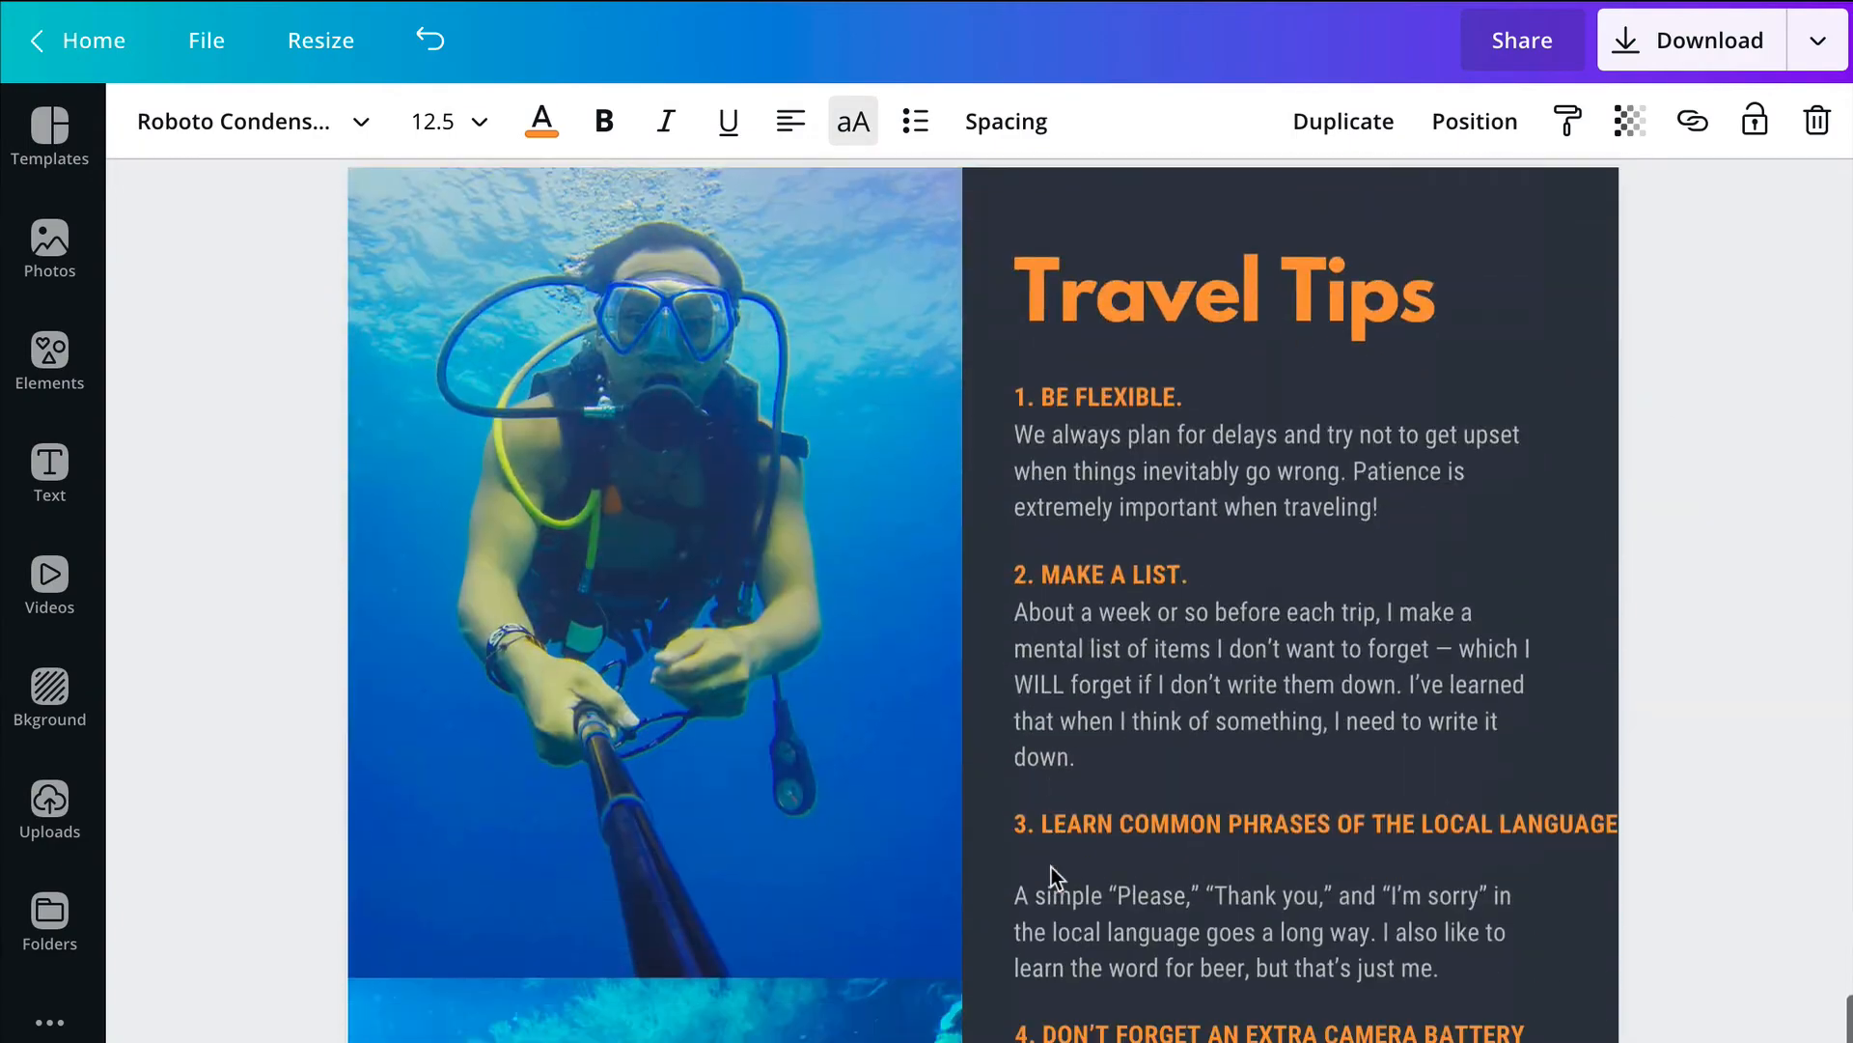
{"action": "scroll", "coordinate": [1051, 867], "scroll_direction": "up", "scroll_amount": 3}
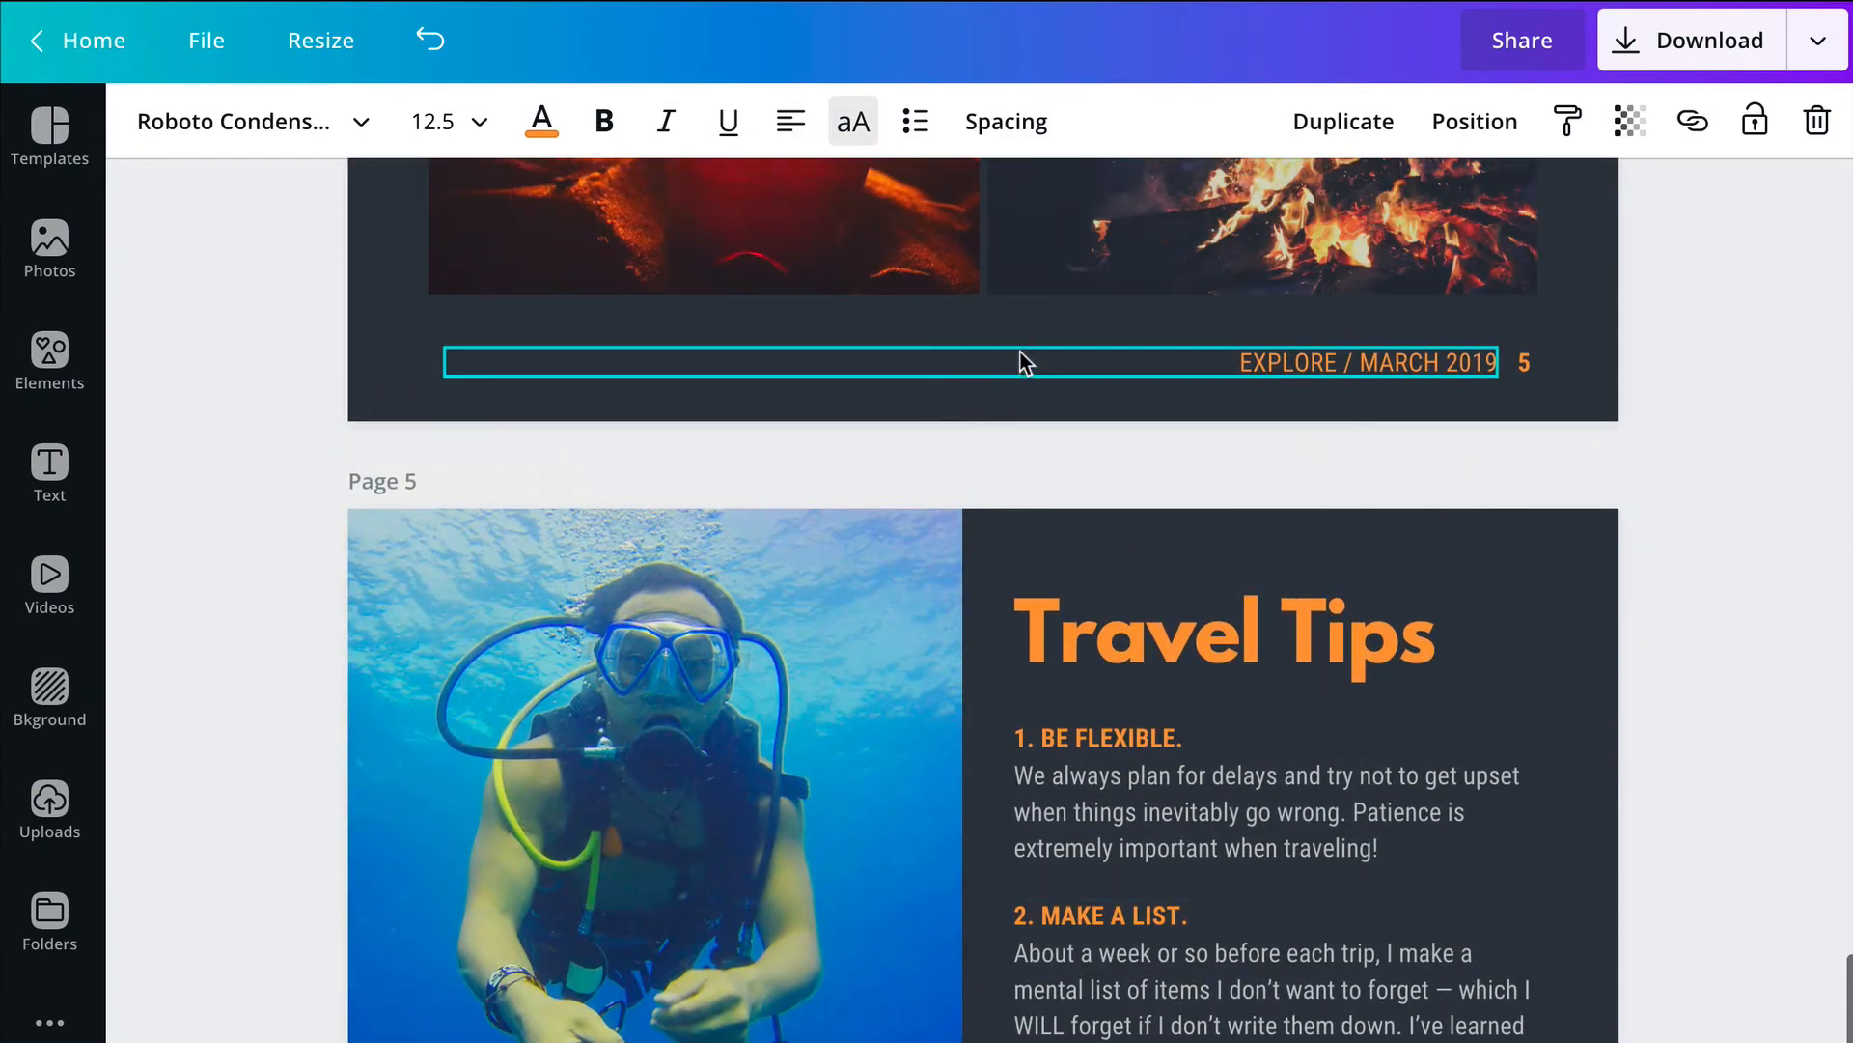
{"action": "scroll", "coordinate": [1134, 532], "scroll_direction": "up", "scroll_amount": 5}
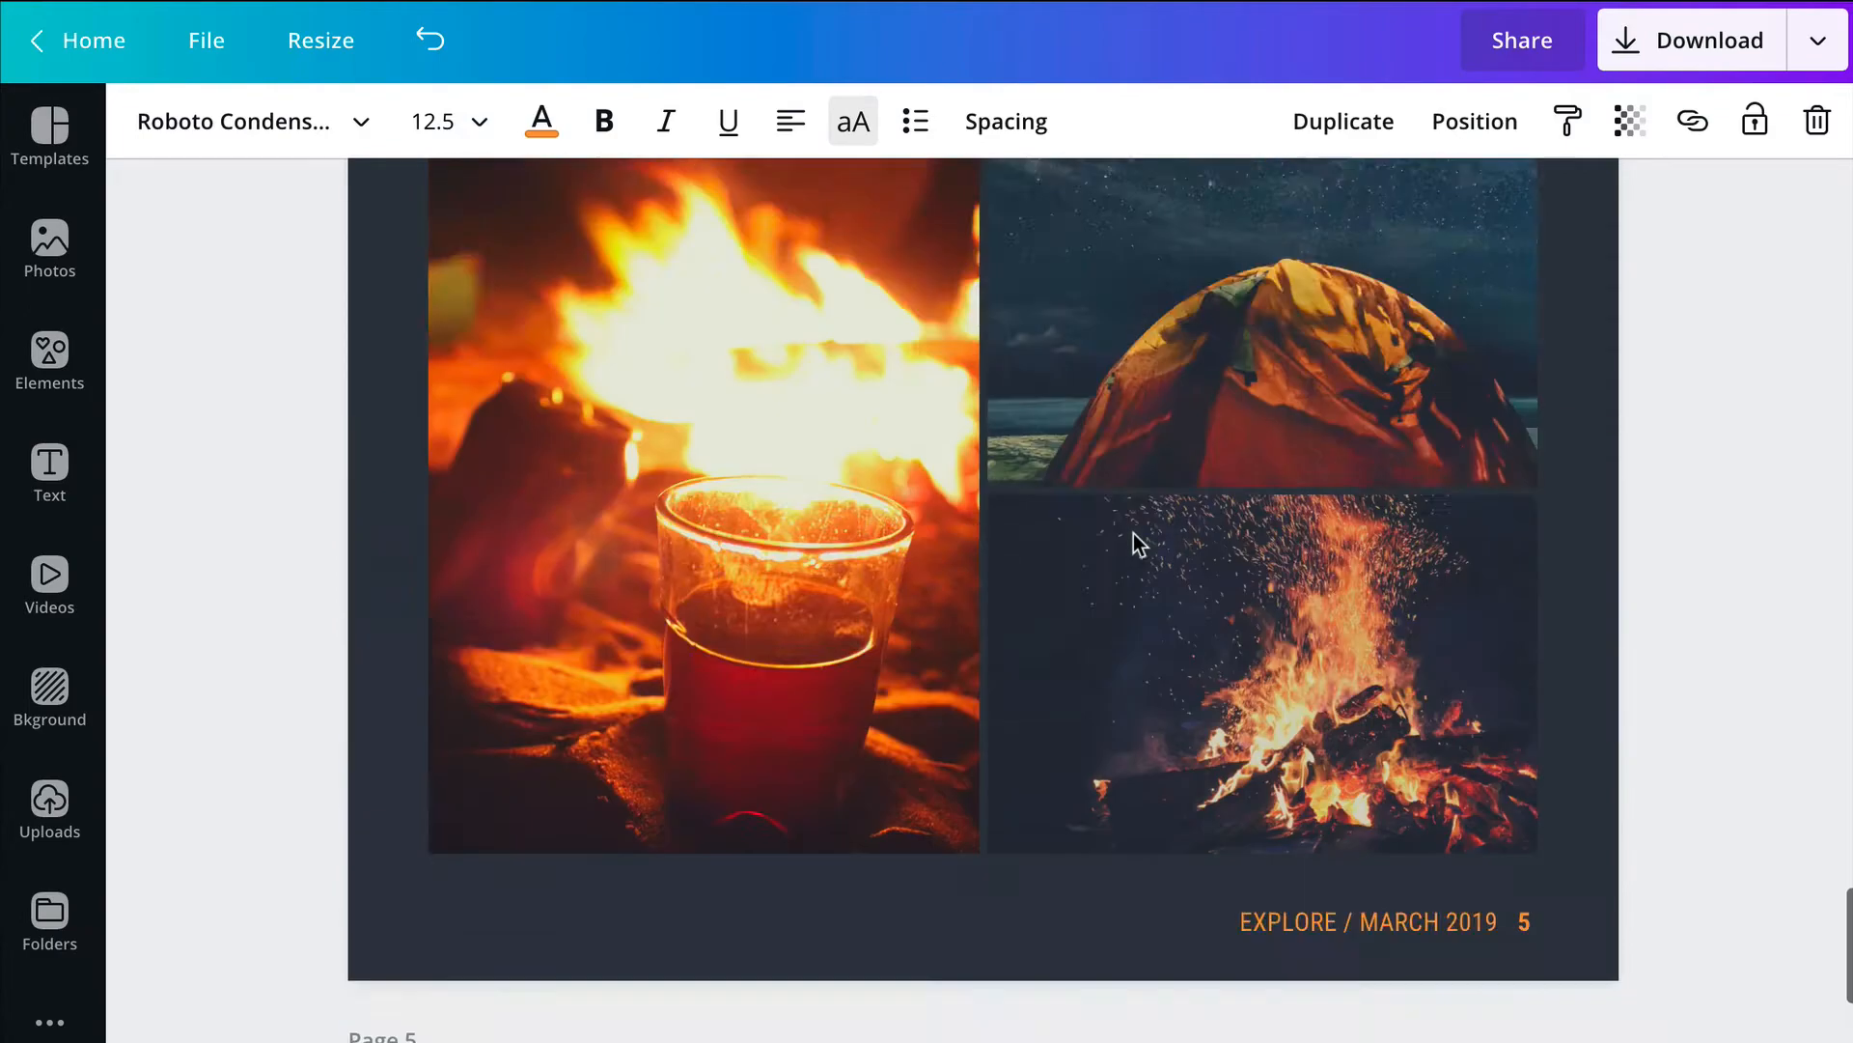
{"action": "scroll", "coordinate": [1134, 533], "scroll_direction": "up", "scroll_amount": 15}
{"action": "scroll", "coordinate": [1138, 529], "scroll_direction": "down", "scroll_amount": 5}
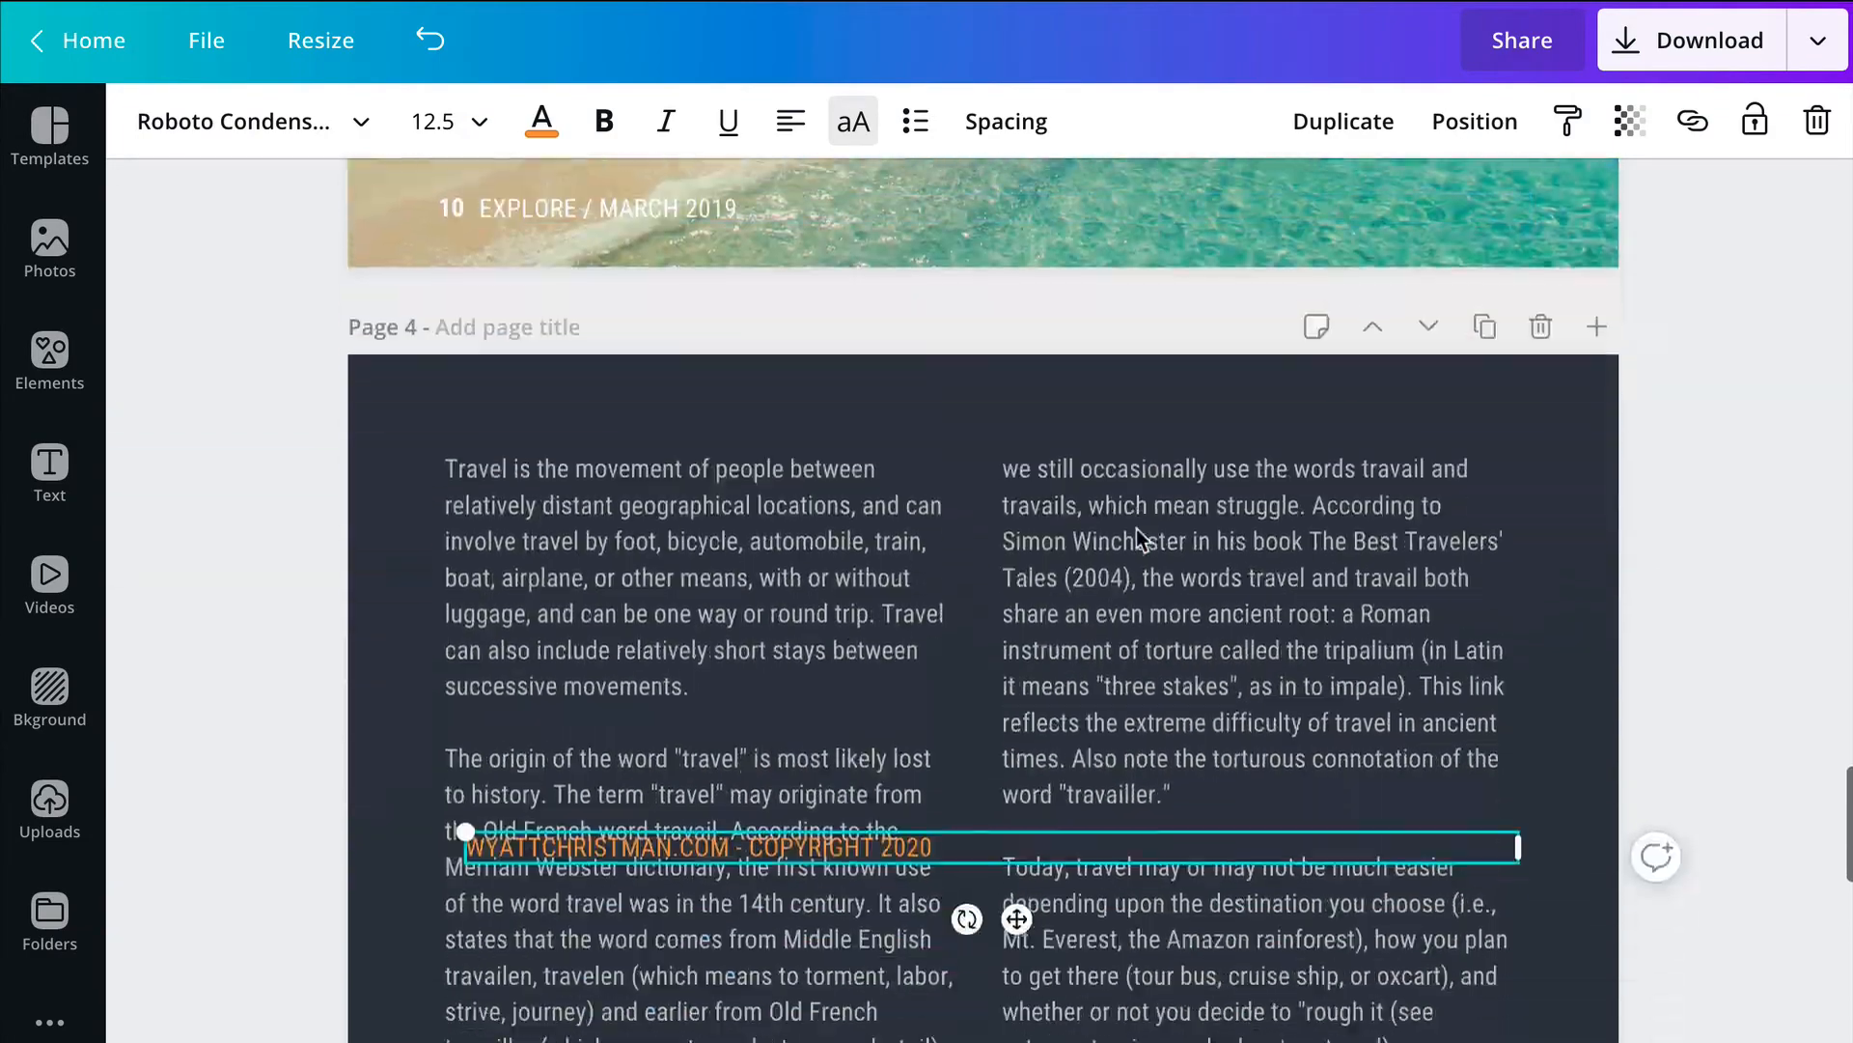
{"action": "scroll", "coordinate": [1137, 529], "scroll_direction": "down", "scroll_amount": 1}
{"action": "left_click_drag", "start_coordinate": [941, 759], "coordinate": [927, 883]}
Step: Delete the old "EXPLORE / MARCH 2019" footer on page 4 and move the copyright line down into its place
{"action": "left_click", "coordinate": [1294, 925]}
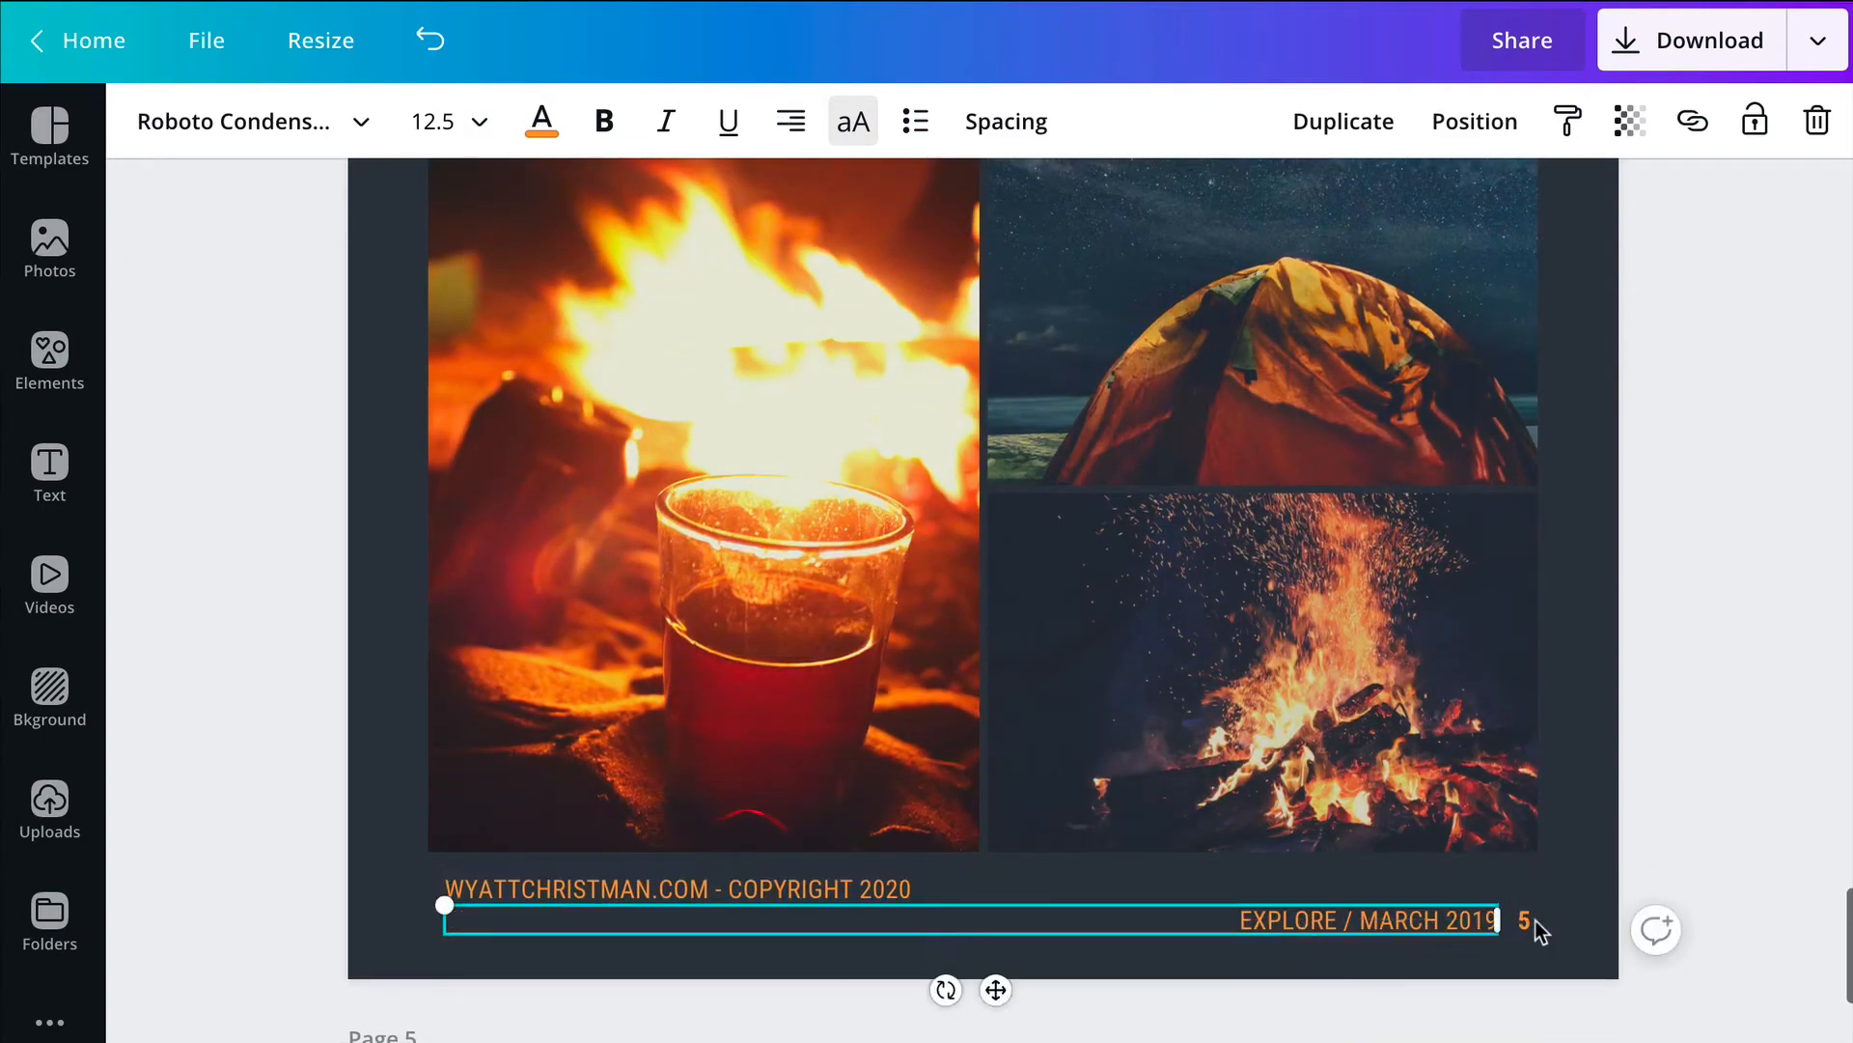
{"action": "left_click", "coordinate": [1815, 123]}
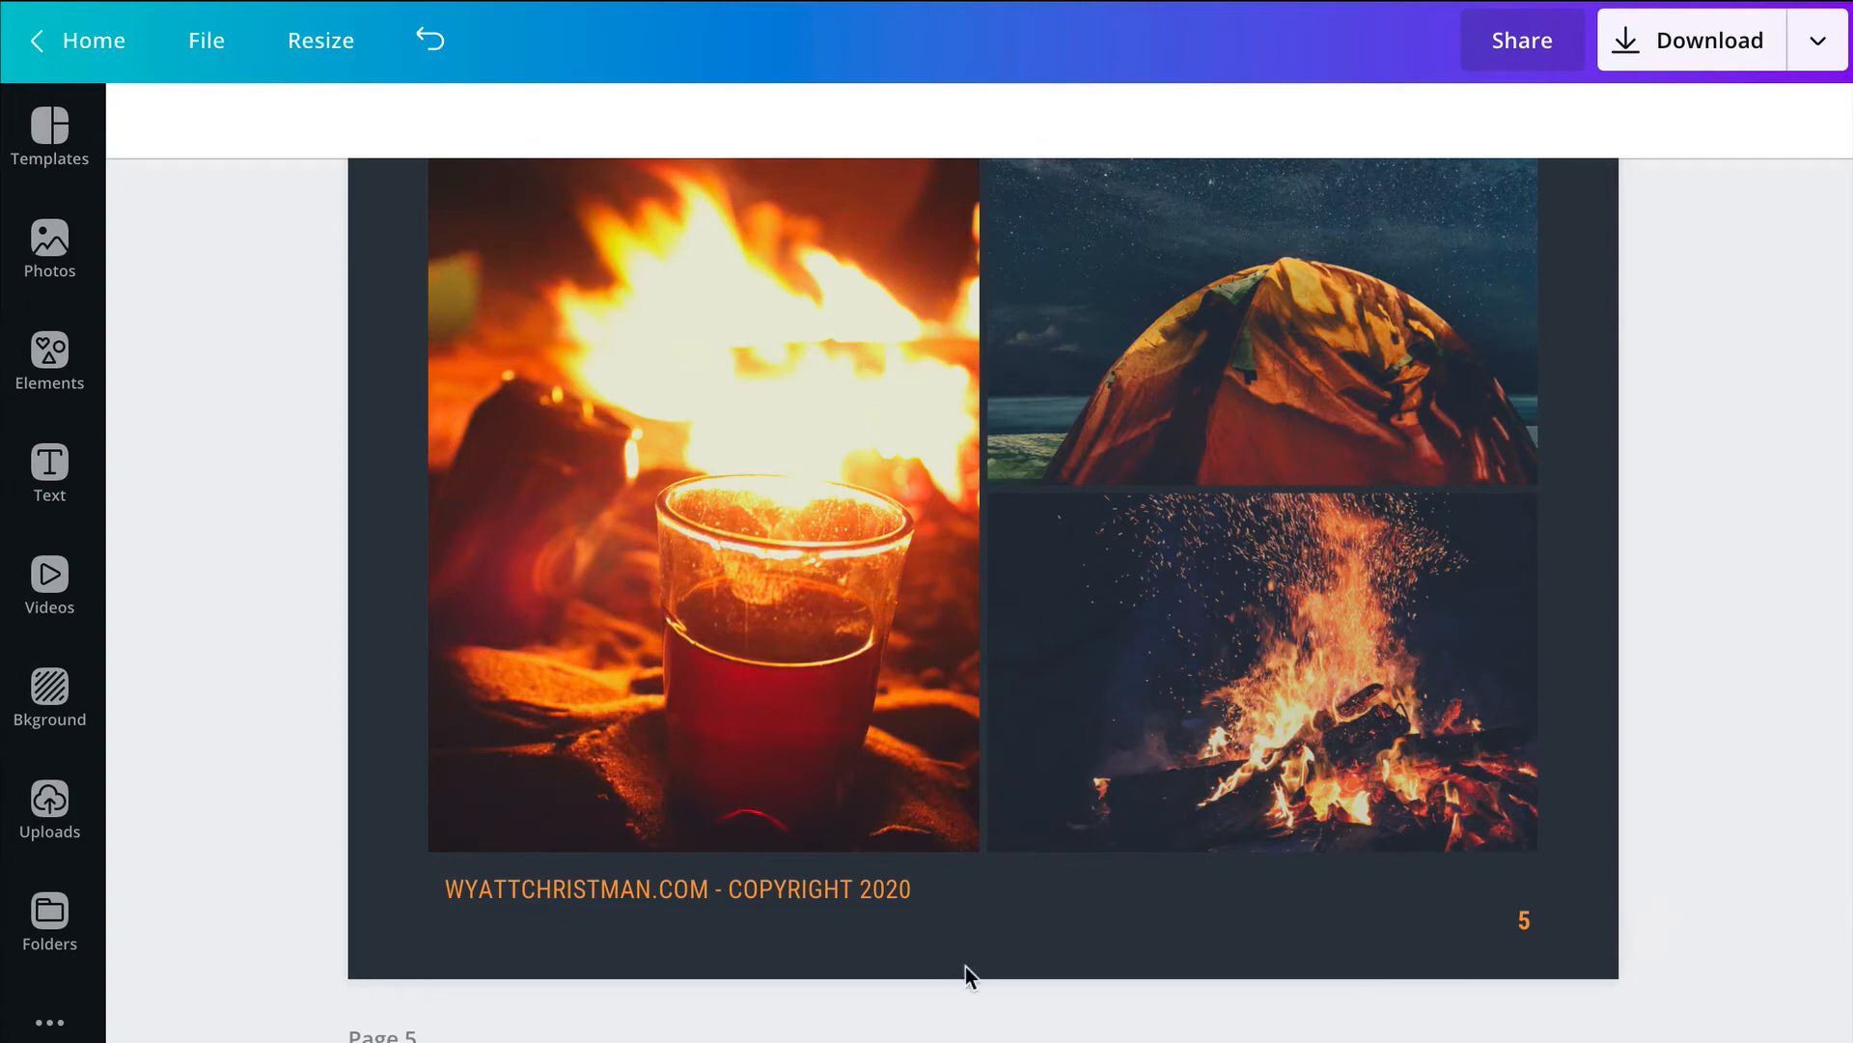
{"action": "left_click", "coordinate": [884, 896]}
{"action": "left_click_drag", "start_coordinate": [883, 895], "coordinate": [884, 929]}
Step: Review the photos, title and tip texts of the "Travel Tips" layout on page 5
{"action": "scroll", "coordinate": [1369, 815], "scroll_direction": "down", "scroll_amount": 15}
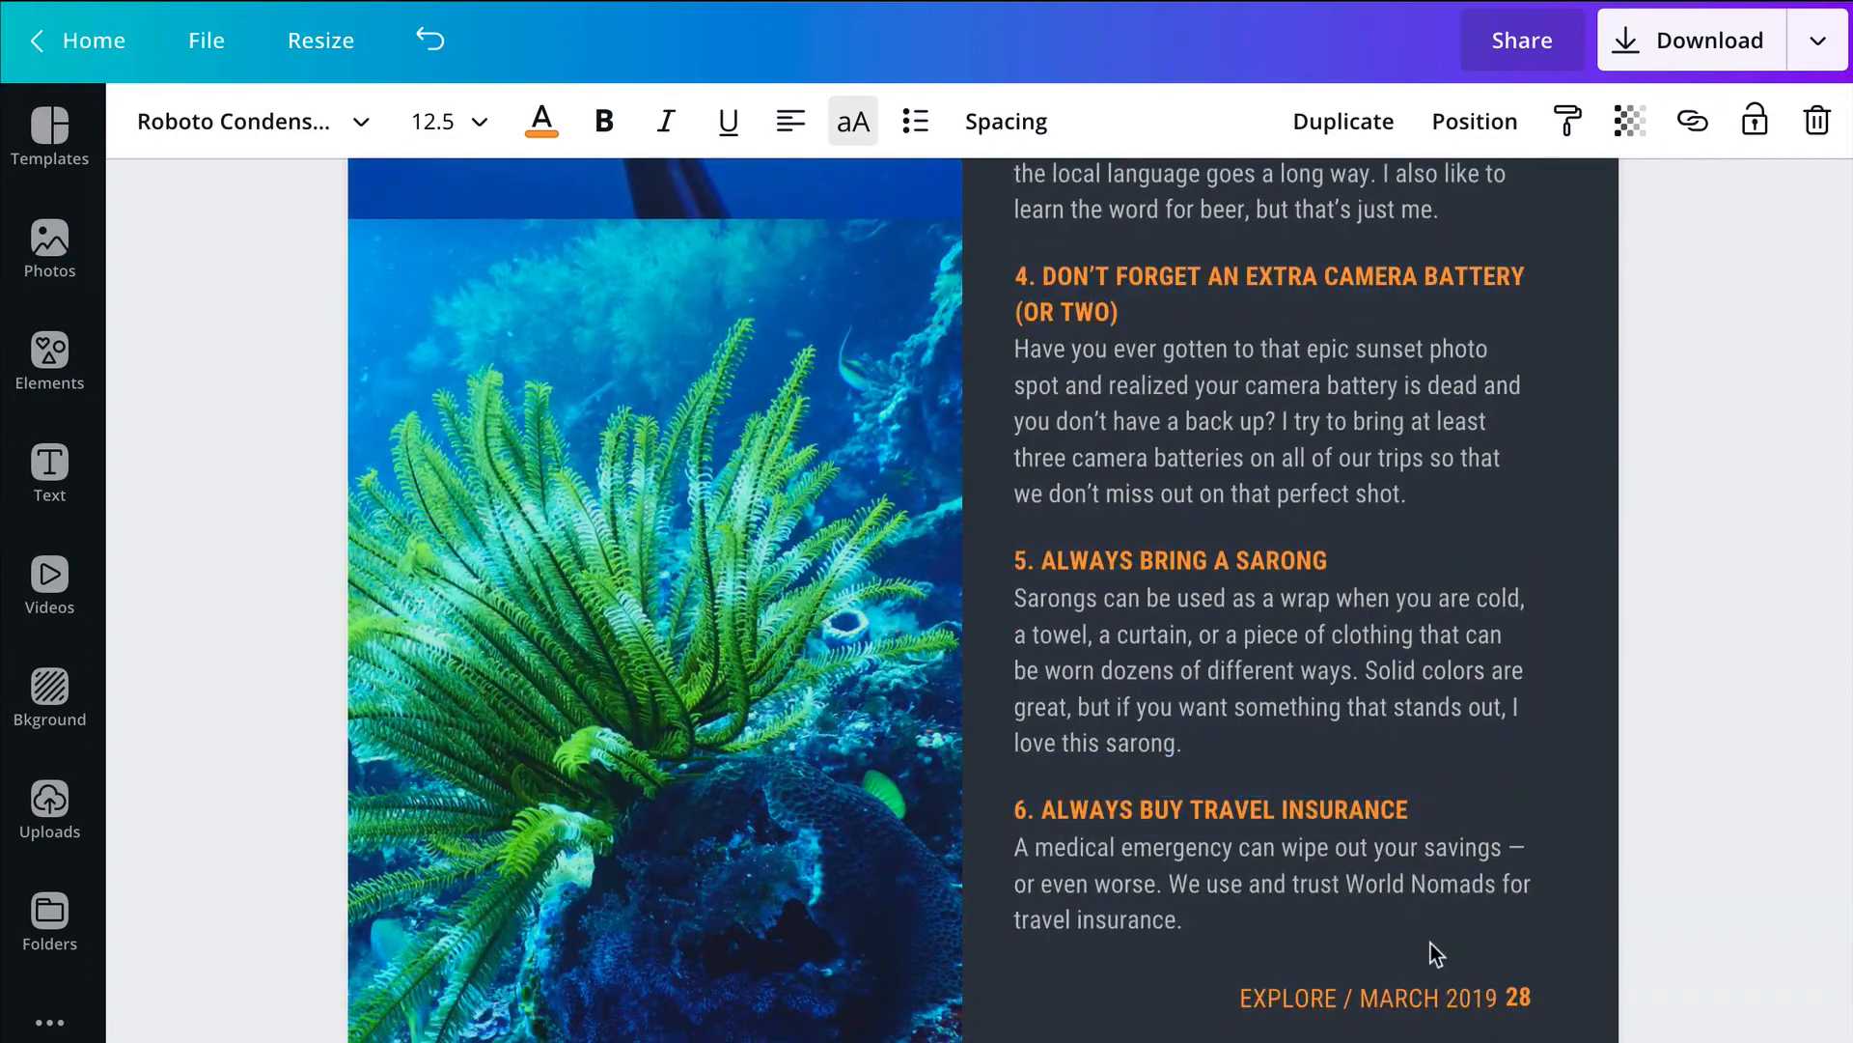
{"action": "scroll", "coordinate": [1166, 510], "scroll_direction": "up", "scroll_amount": 10}
{"action": "scroll", "coordinate": [1166, 510], "scroll_direction": "up", "scroll_amount": 3}
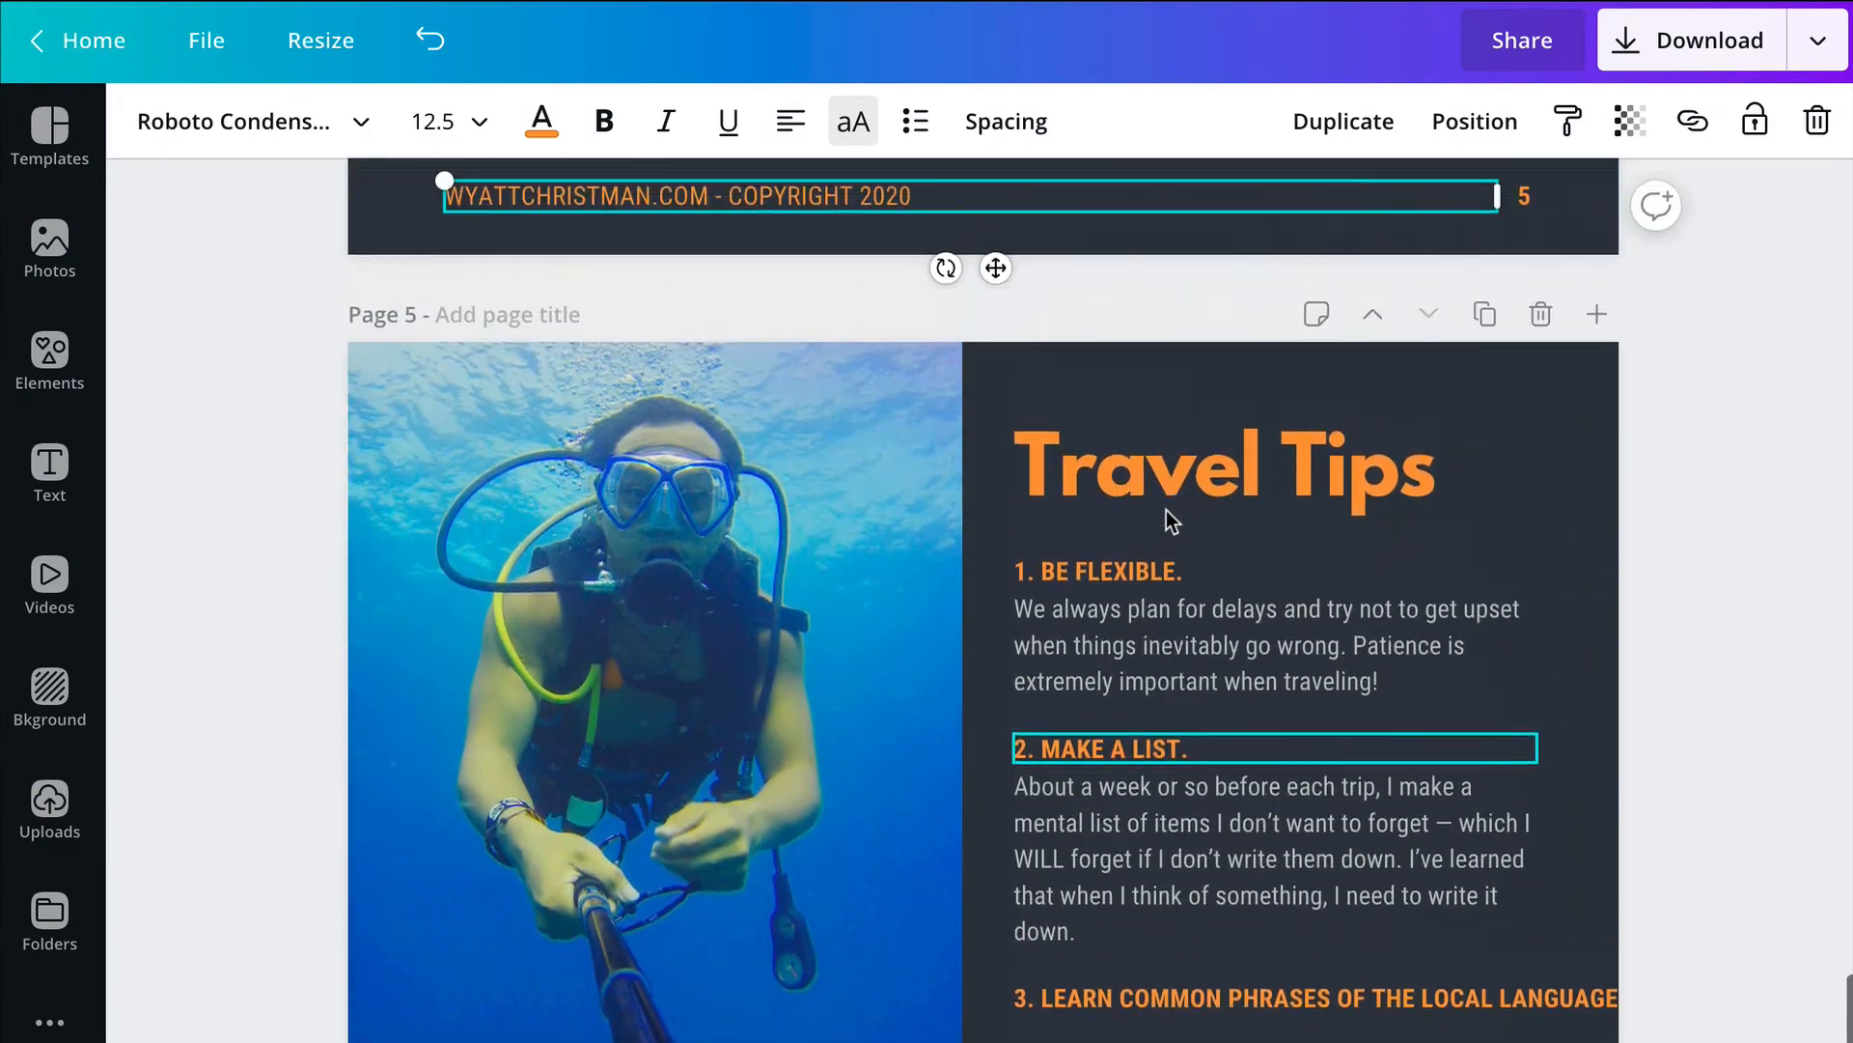
{"action": "scroll", "coordinate": [1170, 733], "scroll_direction": "down", "scroll_amount": 1}
{"action": "scroll", "coordinate": [1172, 734], "scroll_direction": "down", "scroll_amount": 9}
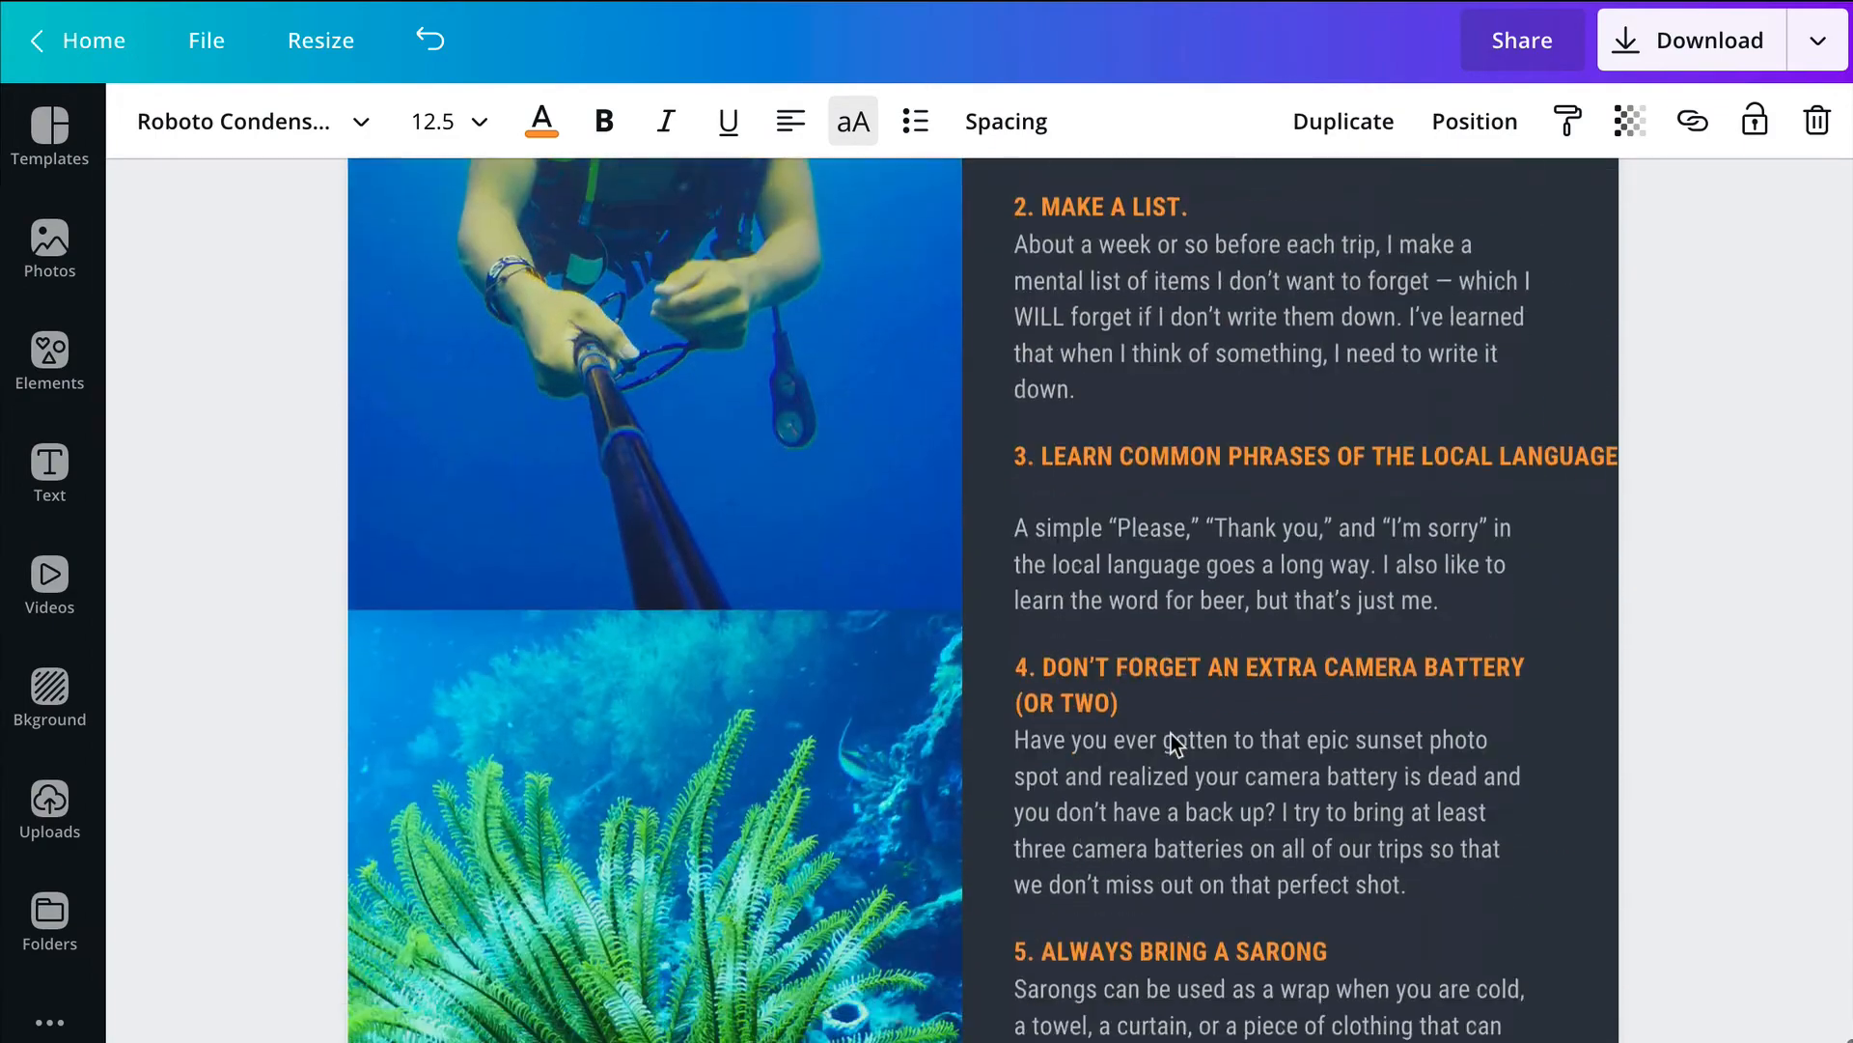
{"action": "scroll", "coordinate": [1172, 734], "scroll_direction": "up", "scroll_amount": 4}
{"action": "scroll", "coordinate": [1172, 733], "scroll_direction": "up", "scroll_amount": 2}
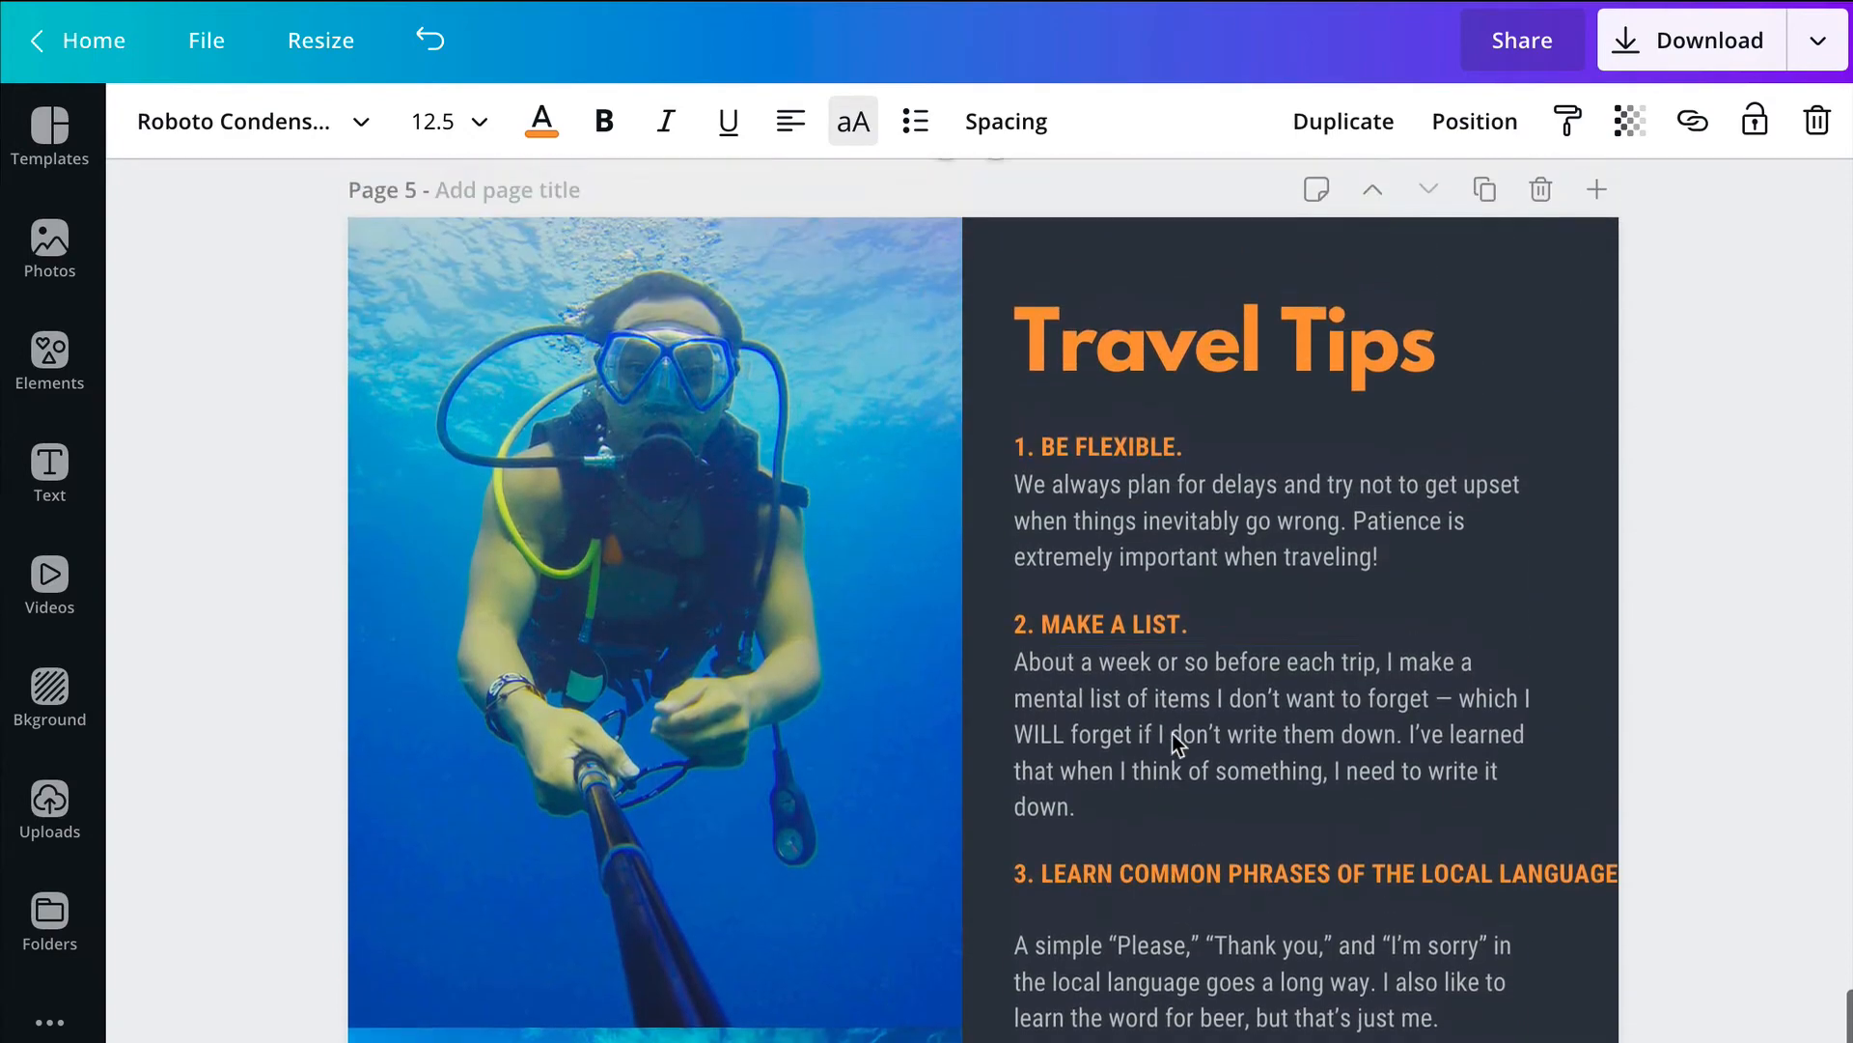
{"action": "left_click", "coordinate": [1328, 376]}
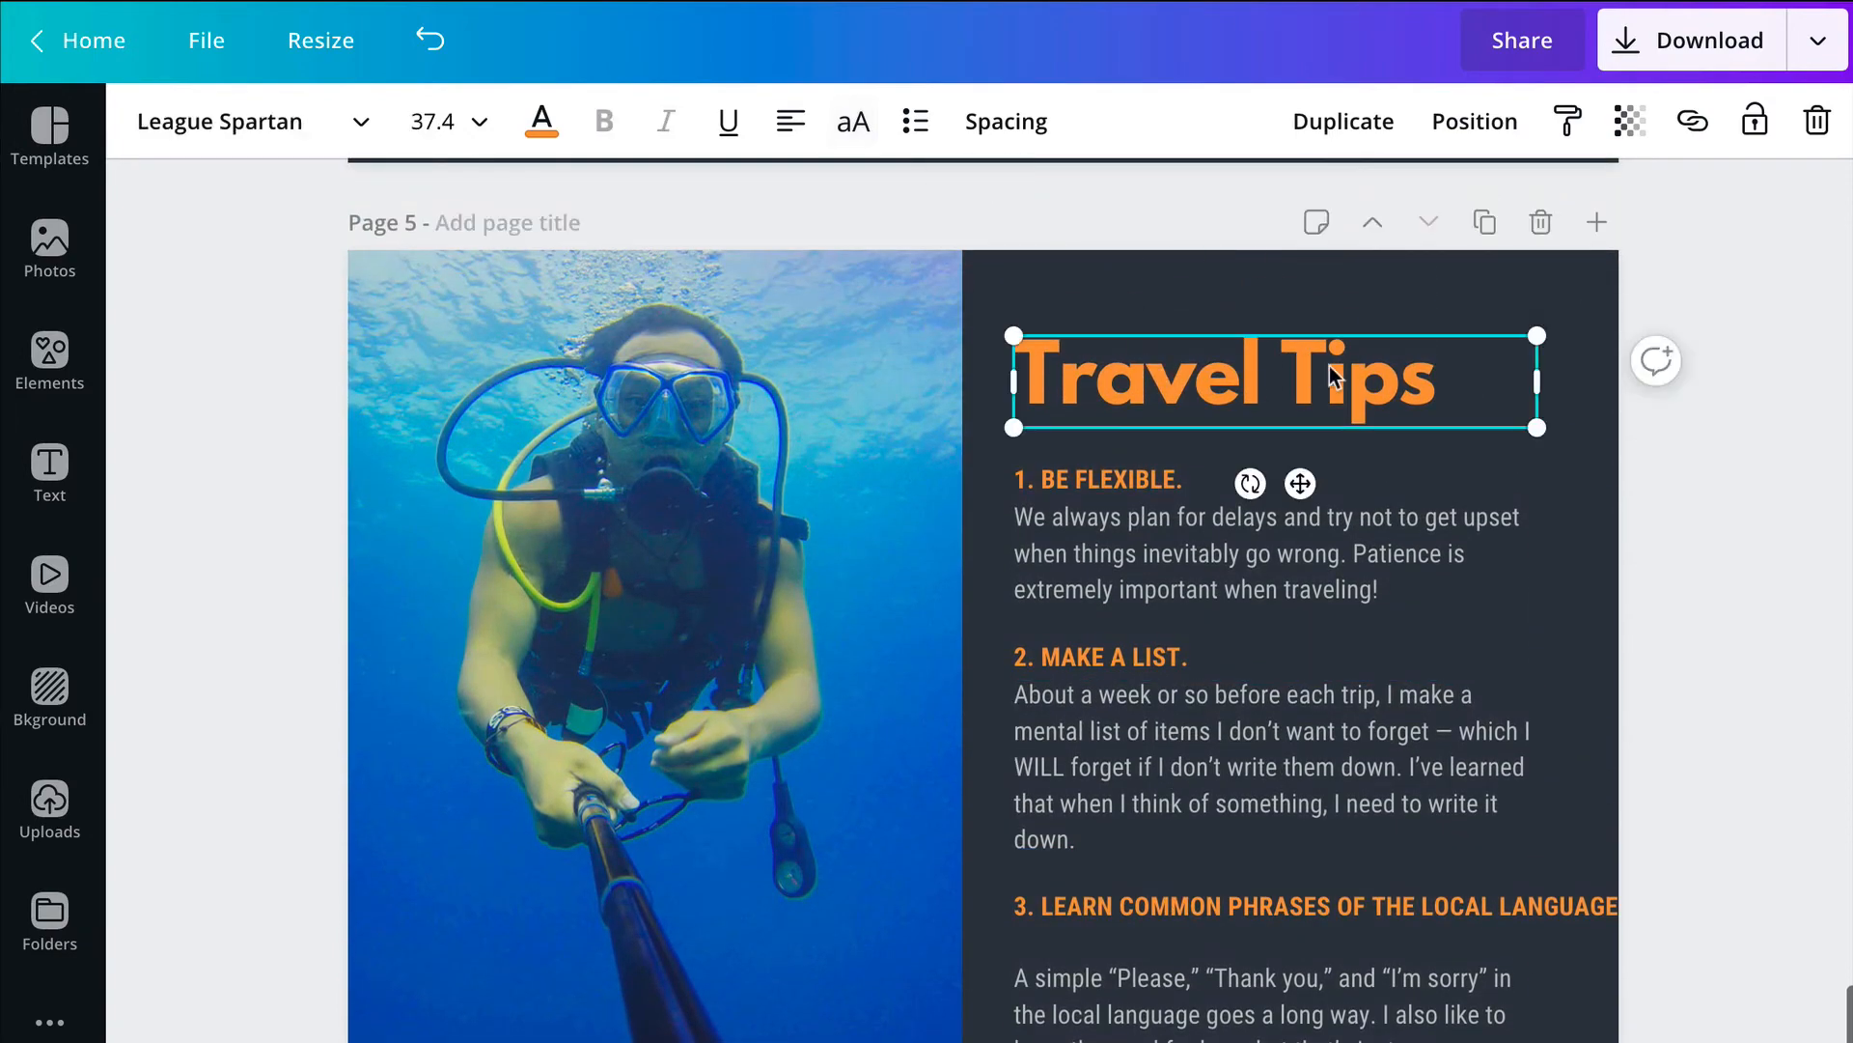
Step: Look back over the document's pages to check the cover, contents page and edited footer
{"action": "scroll", "coordinate": [662, 566], "scroll_direction": "down", "scroll_amount": 7}
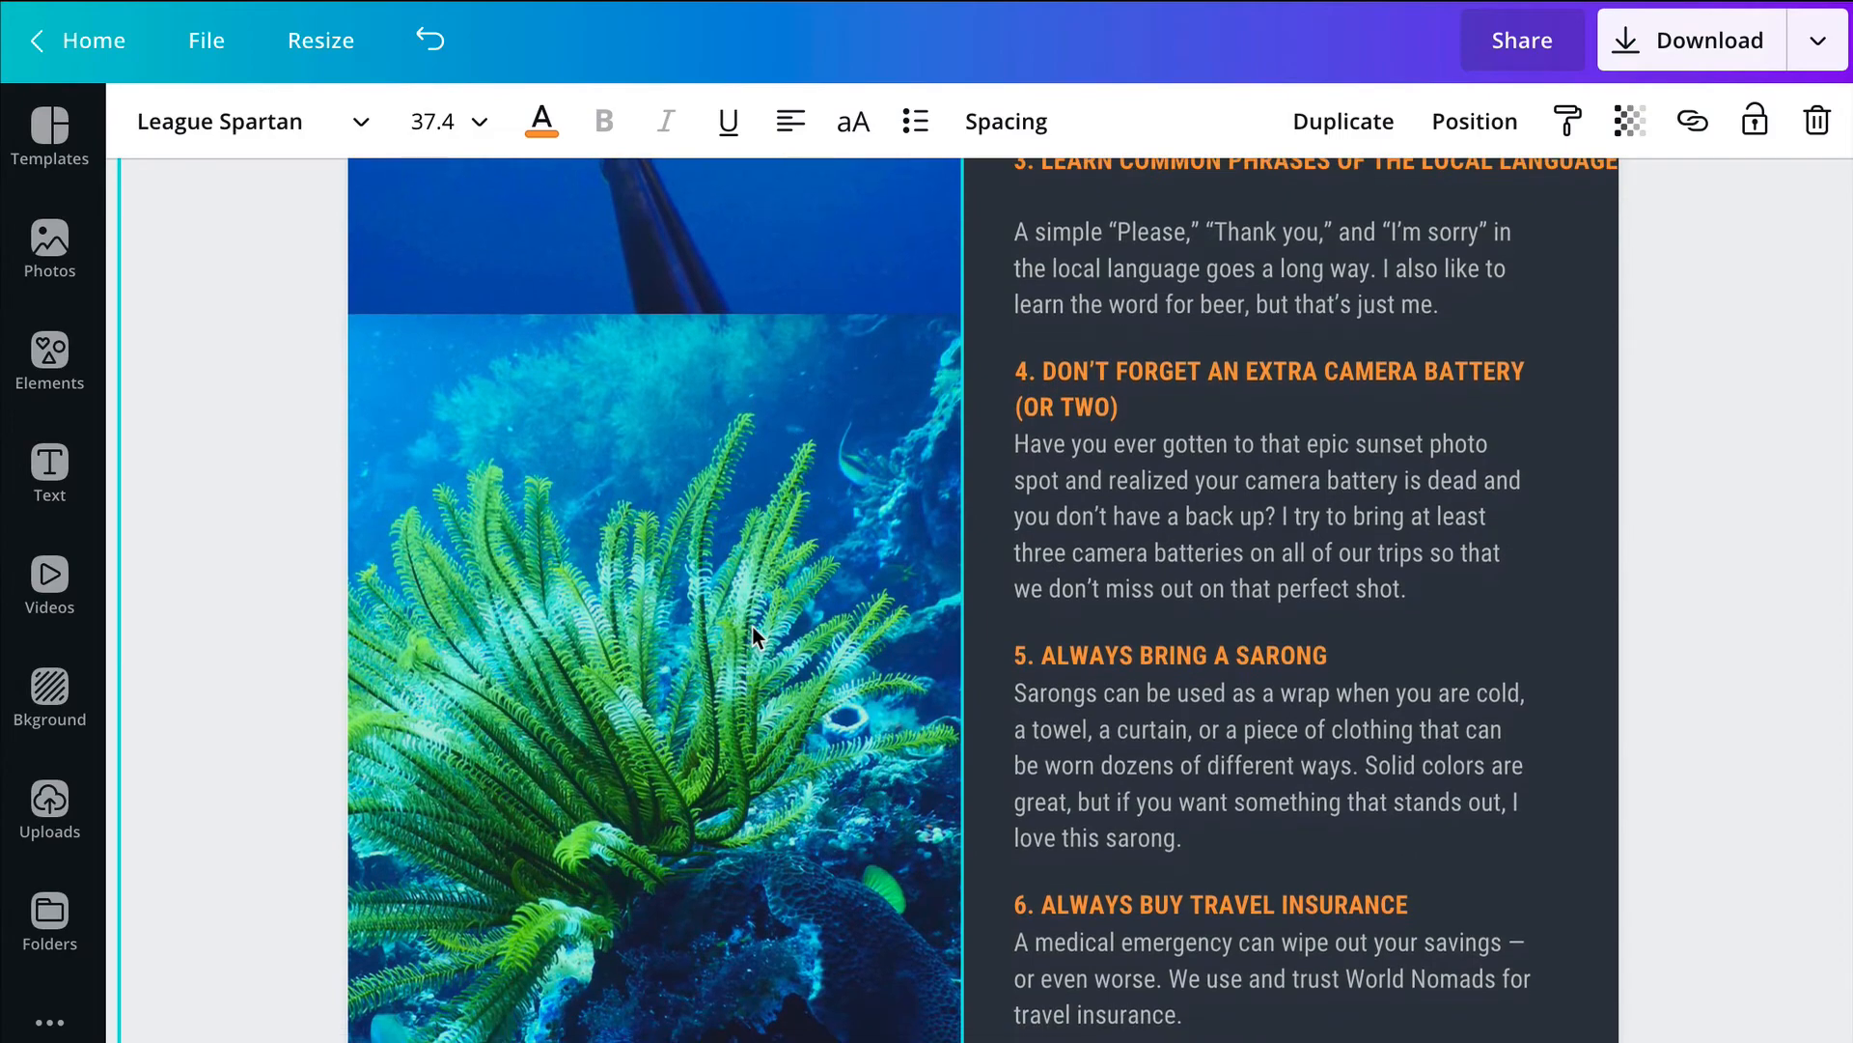
{"action": "scroll", "coordinate": [751, 626], "scroll_direction": "up", "scroll_amount": 20}
{"action": "scroll", "coordinate": [751, 624], "scroll_direction": "up", "scroll_amount": 15}
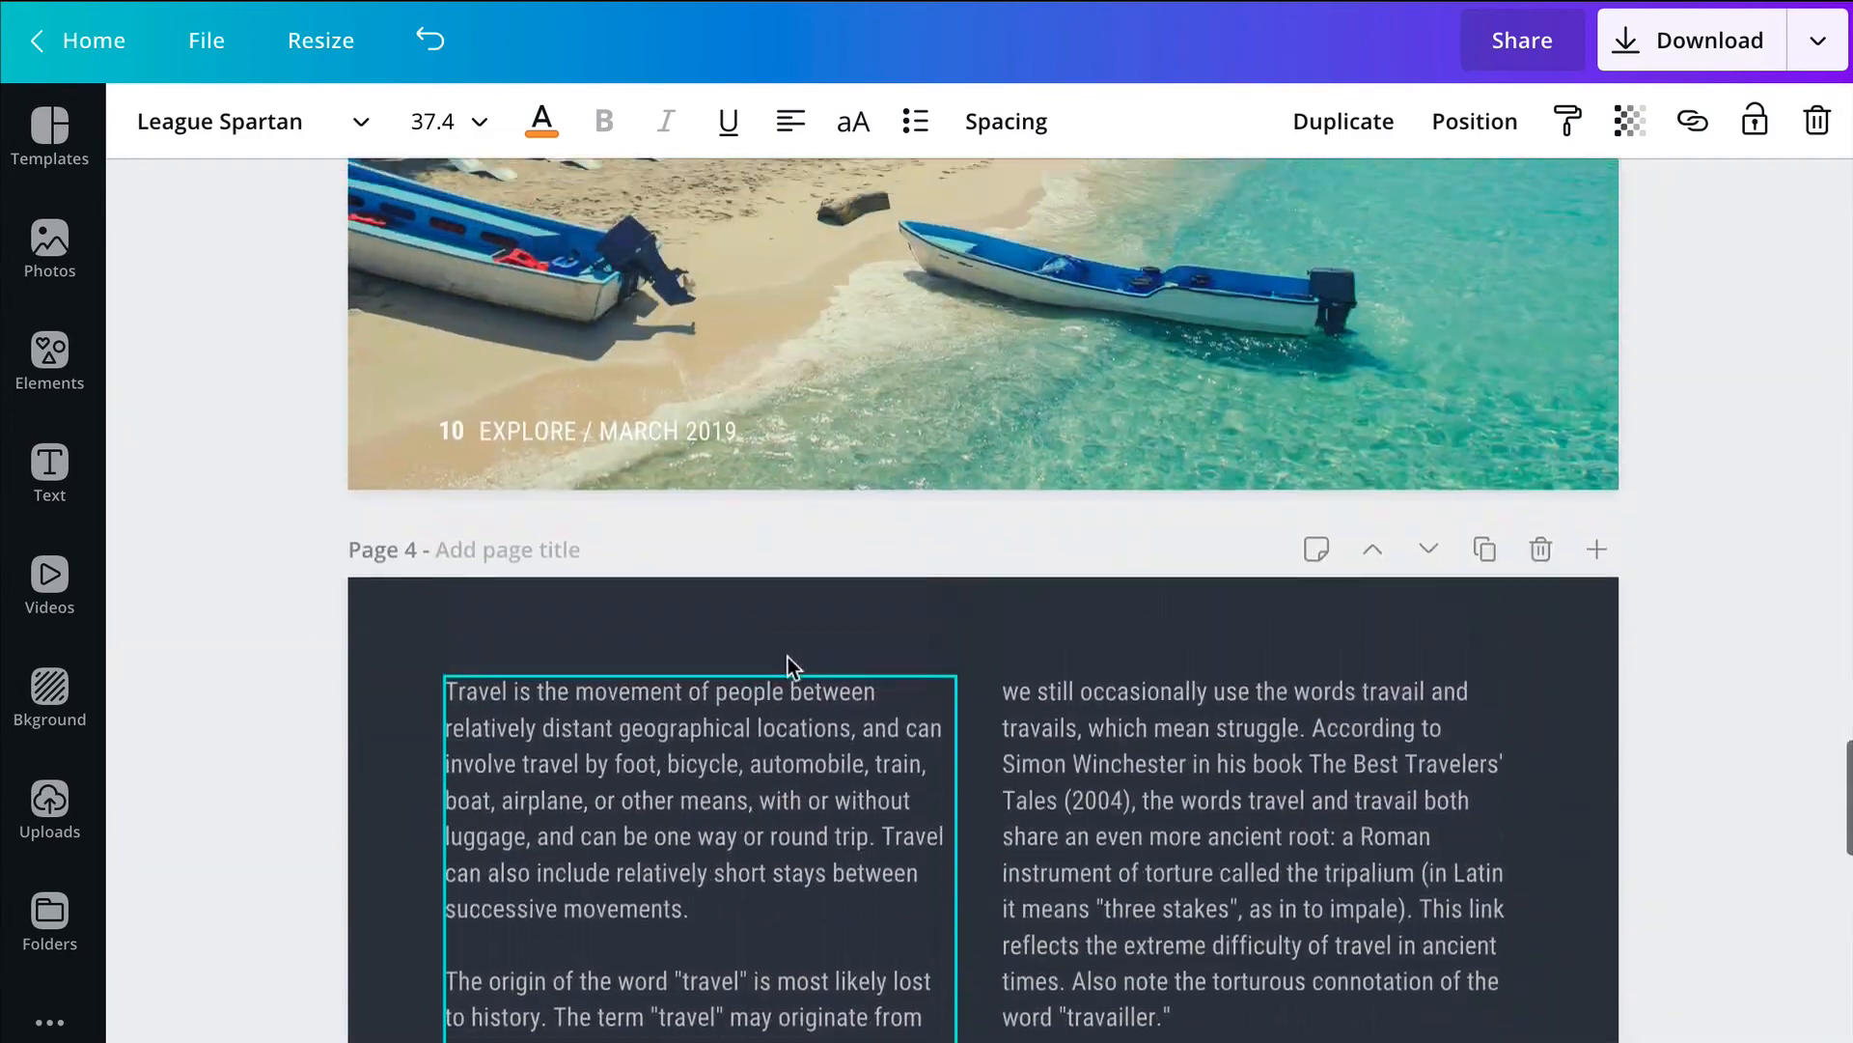
{"action": "scroll", "coordinate": [1364, 796], "scroll_direction": "up", "scroll_amount": 11}
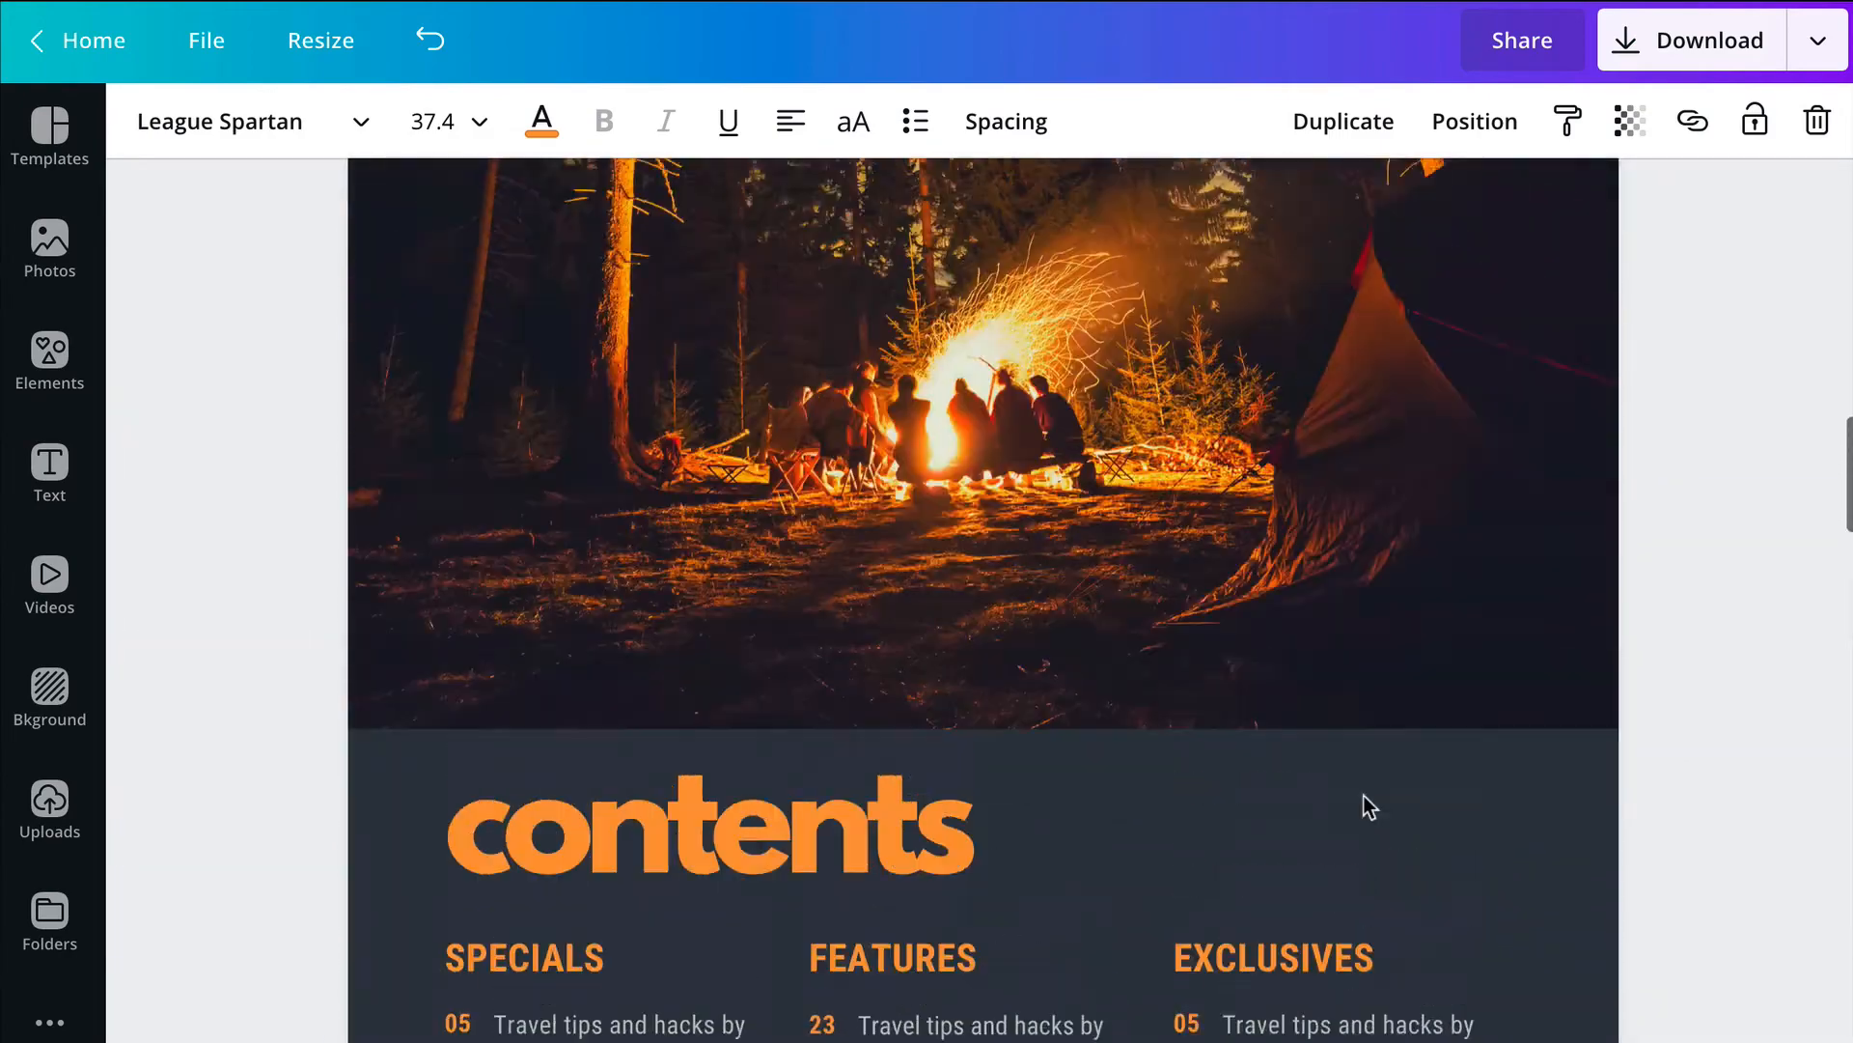
{"action": "scroll", "coordinate": [1364, 795], "scroll_direction": "down", "scroll_amount": 8}
{"action": "scroll", "coordinate": [1364, 795], "scroll_direction": "up", "scroll_amount": 15}
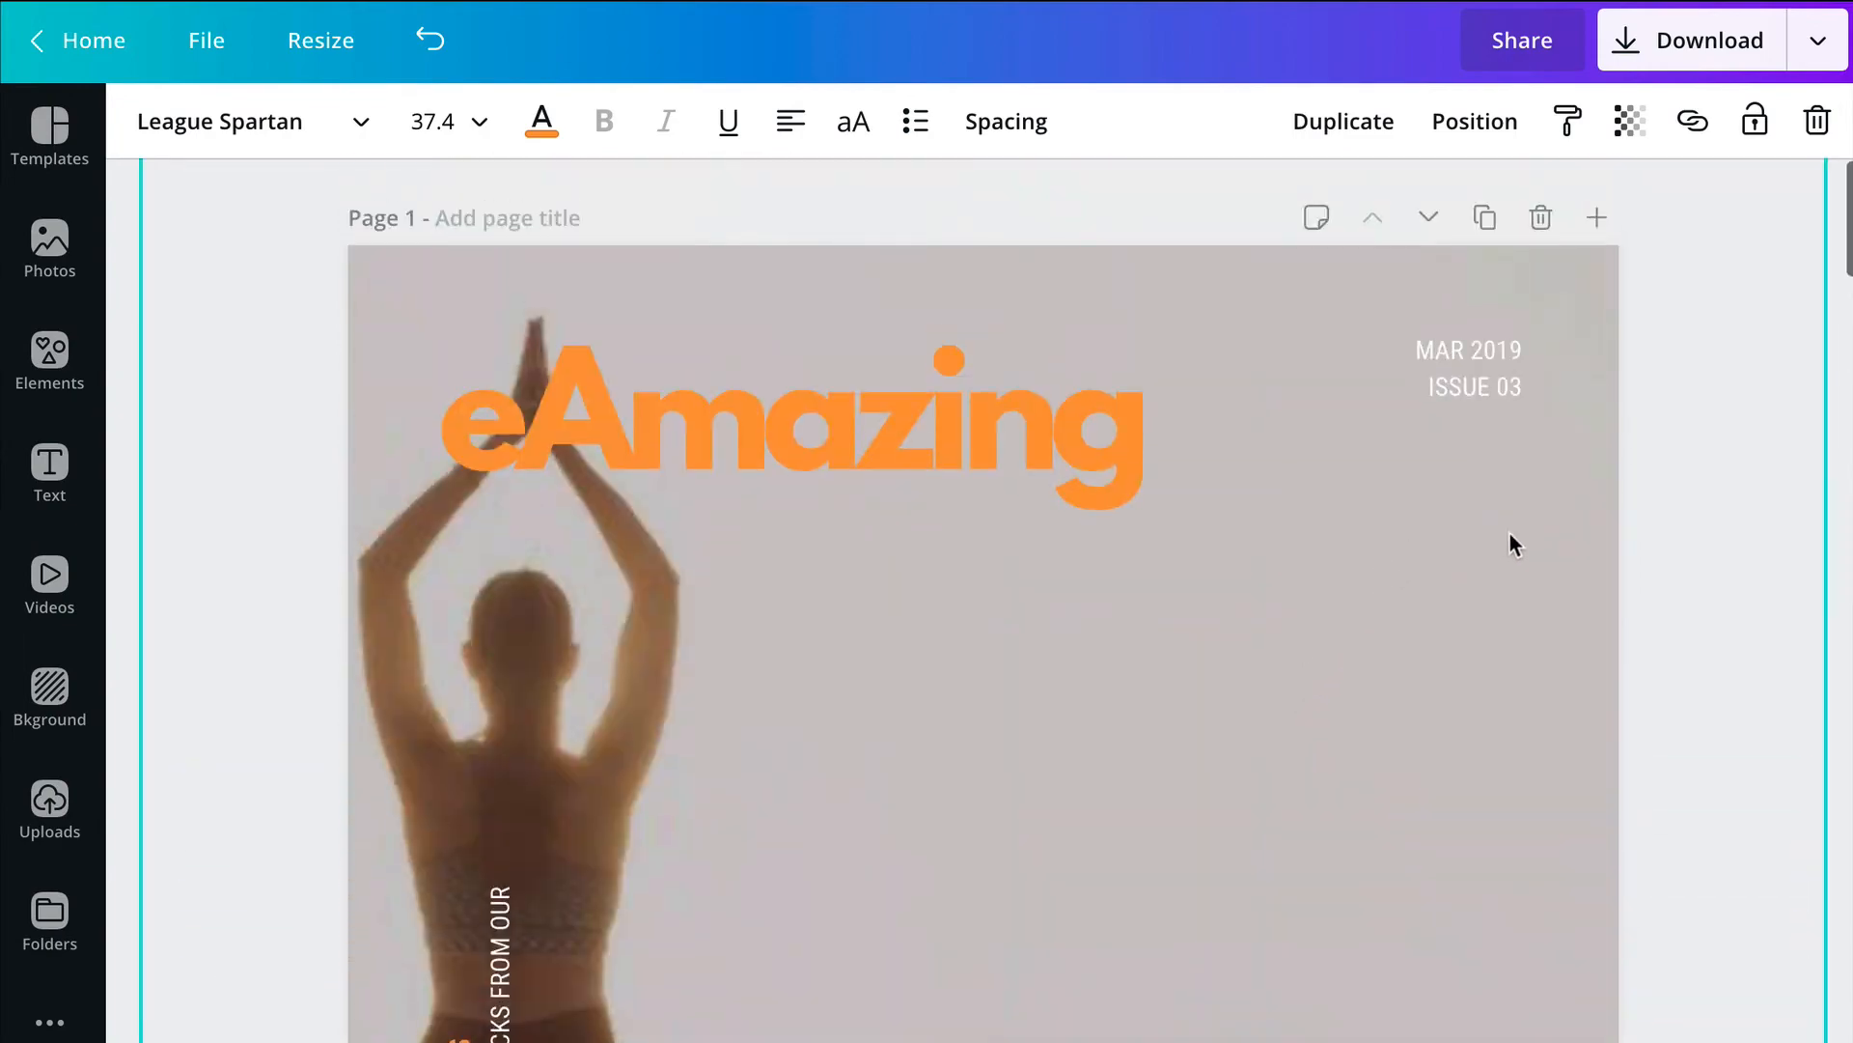
{"action": "scroll", "coordinate": [1569, 562], "scroll_direction": "down", "scroll_amount": 15}
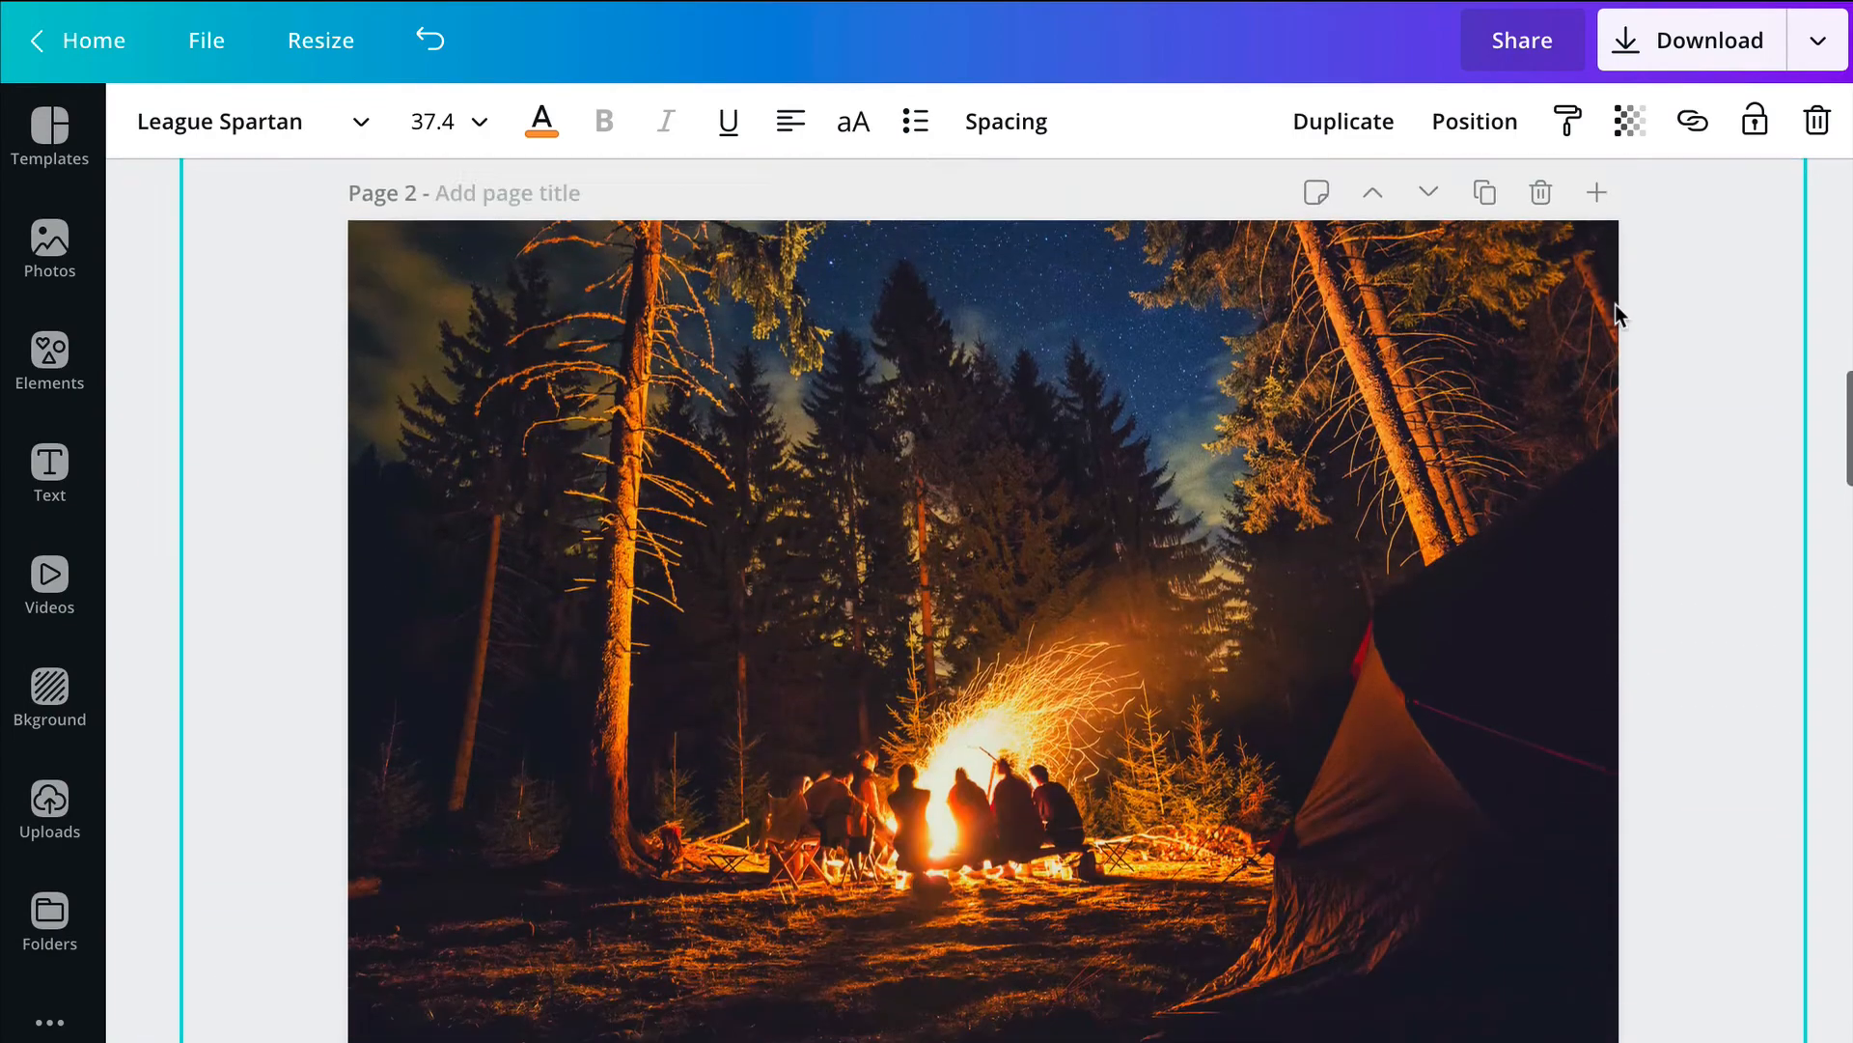
{"action": "scroll", "coordinate": [1549, 525], "scroll_direction": "down", "scroll_amount": 15}
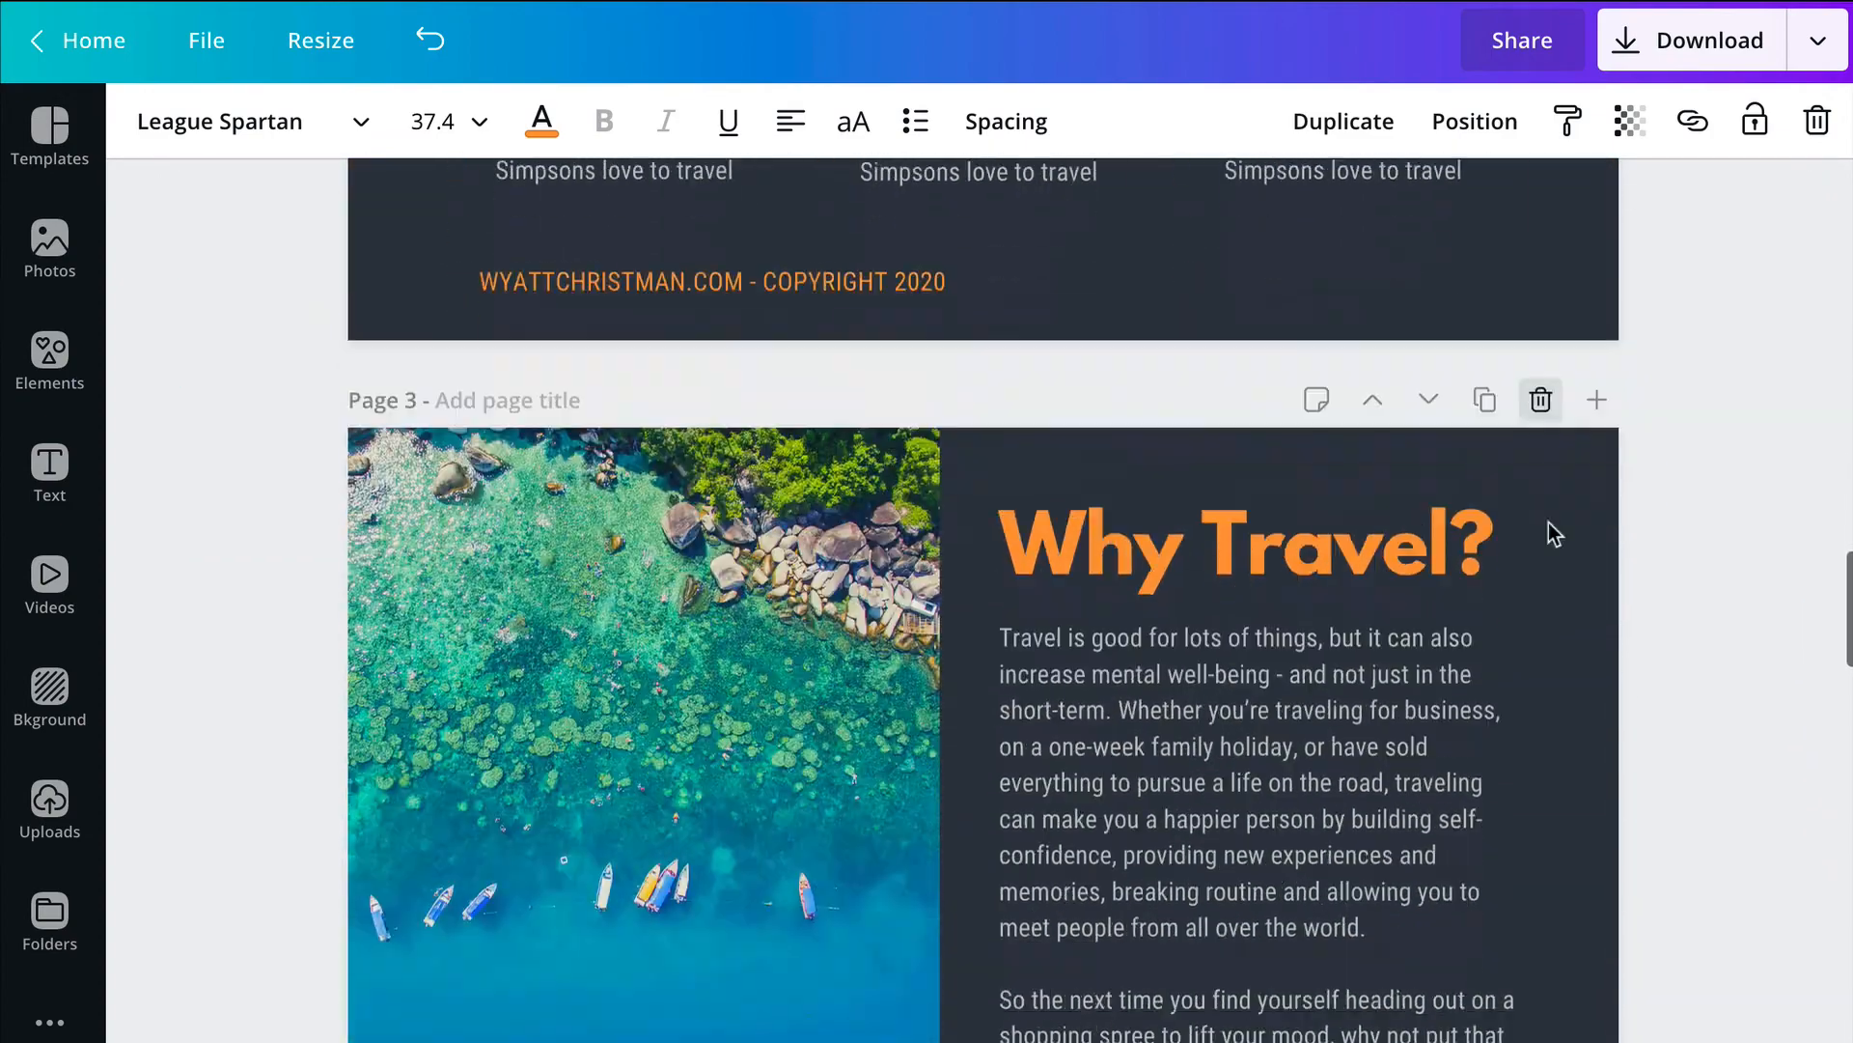
{"action": "scroll", "coordinate": [1548, 523], "scroll_direction": "up", "scroll_amount": 4}
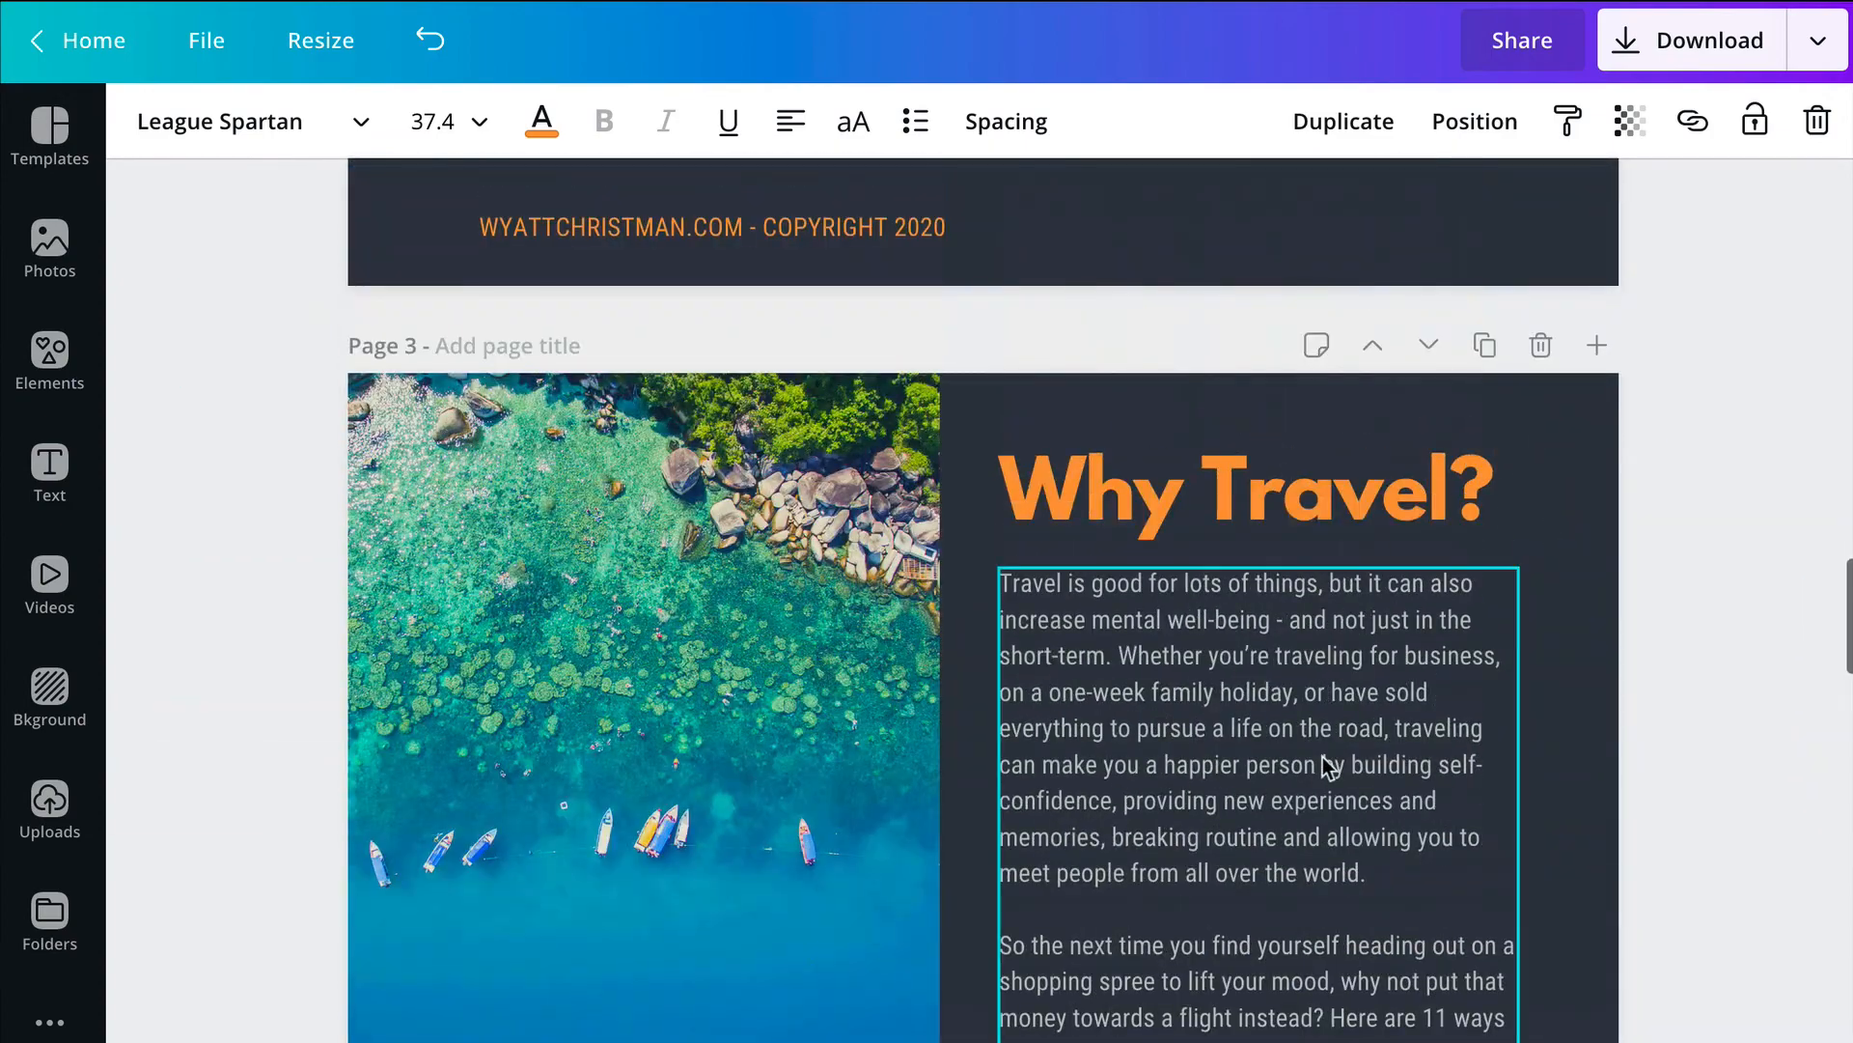
Step: Download all 5 pages of the magazine as PDF Standard, save the file and close the download message
{"action": "scroll", "coordinate": [1344, 734], "scroll_direction": "down", "scroll_amount": 20}
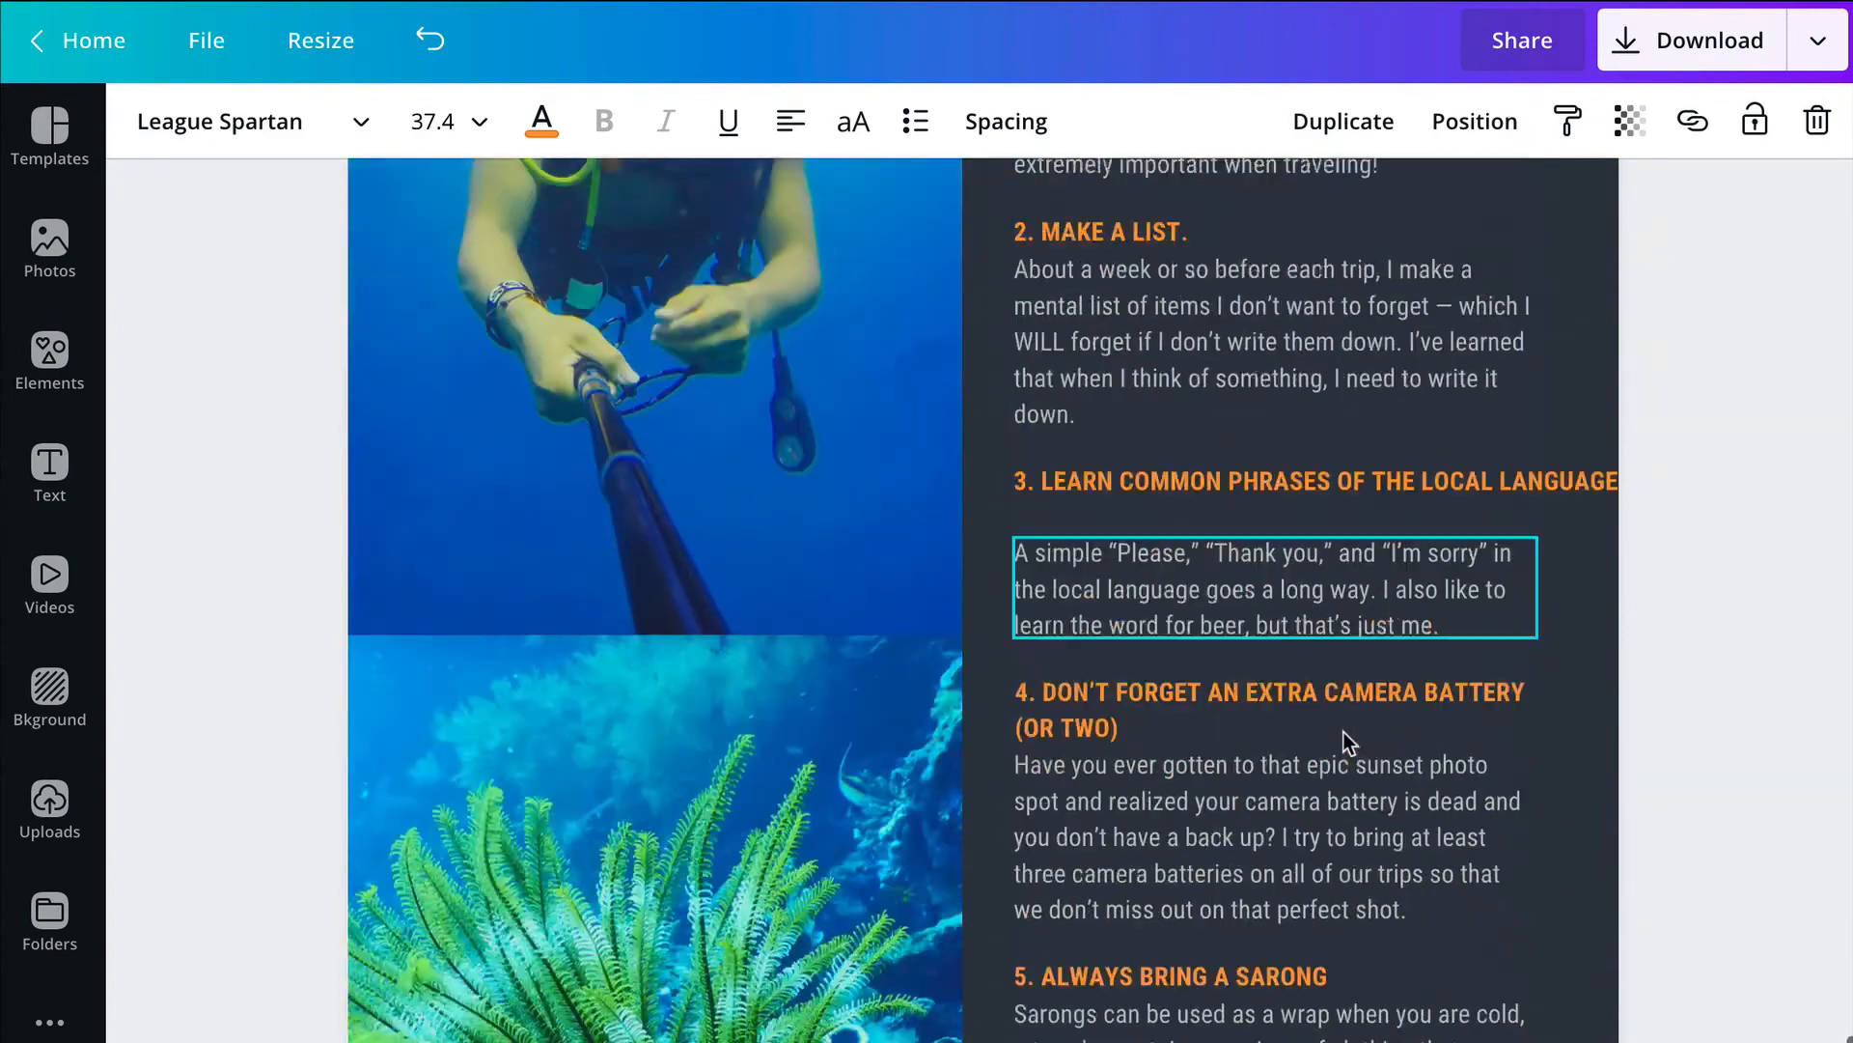
{"action": "scroll", "coordinate": [1344, 732], "scroll_direction": "down", "scroll_amount": 5}
{"action": "left_click", "coordinate": [1709, 40]}
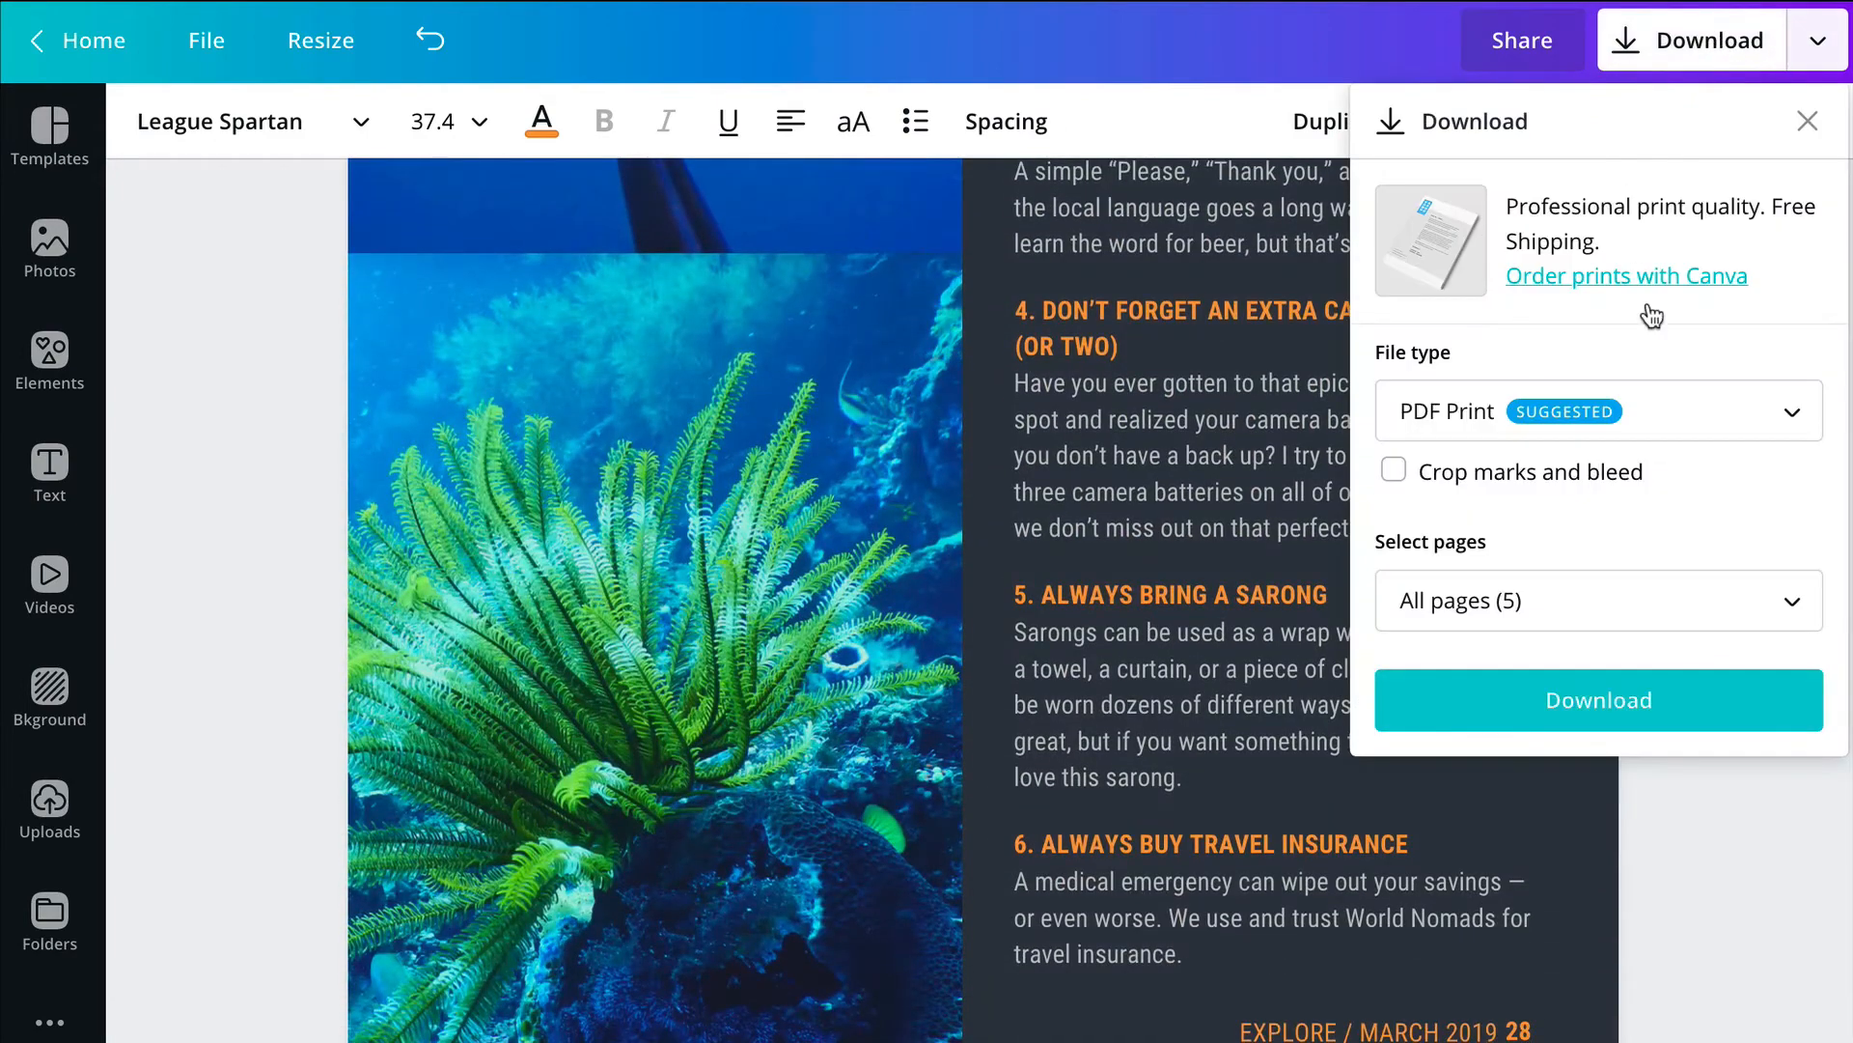
{"action": "left_click", "coordinate": [1631, 418]}
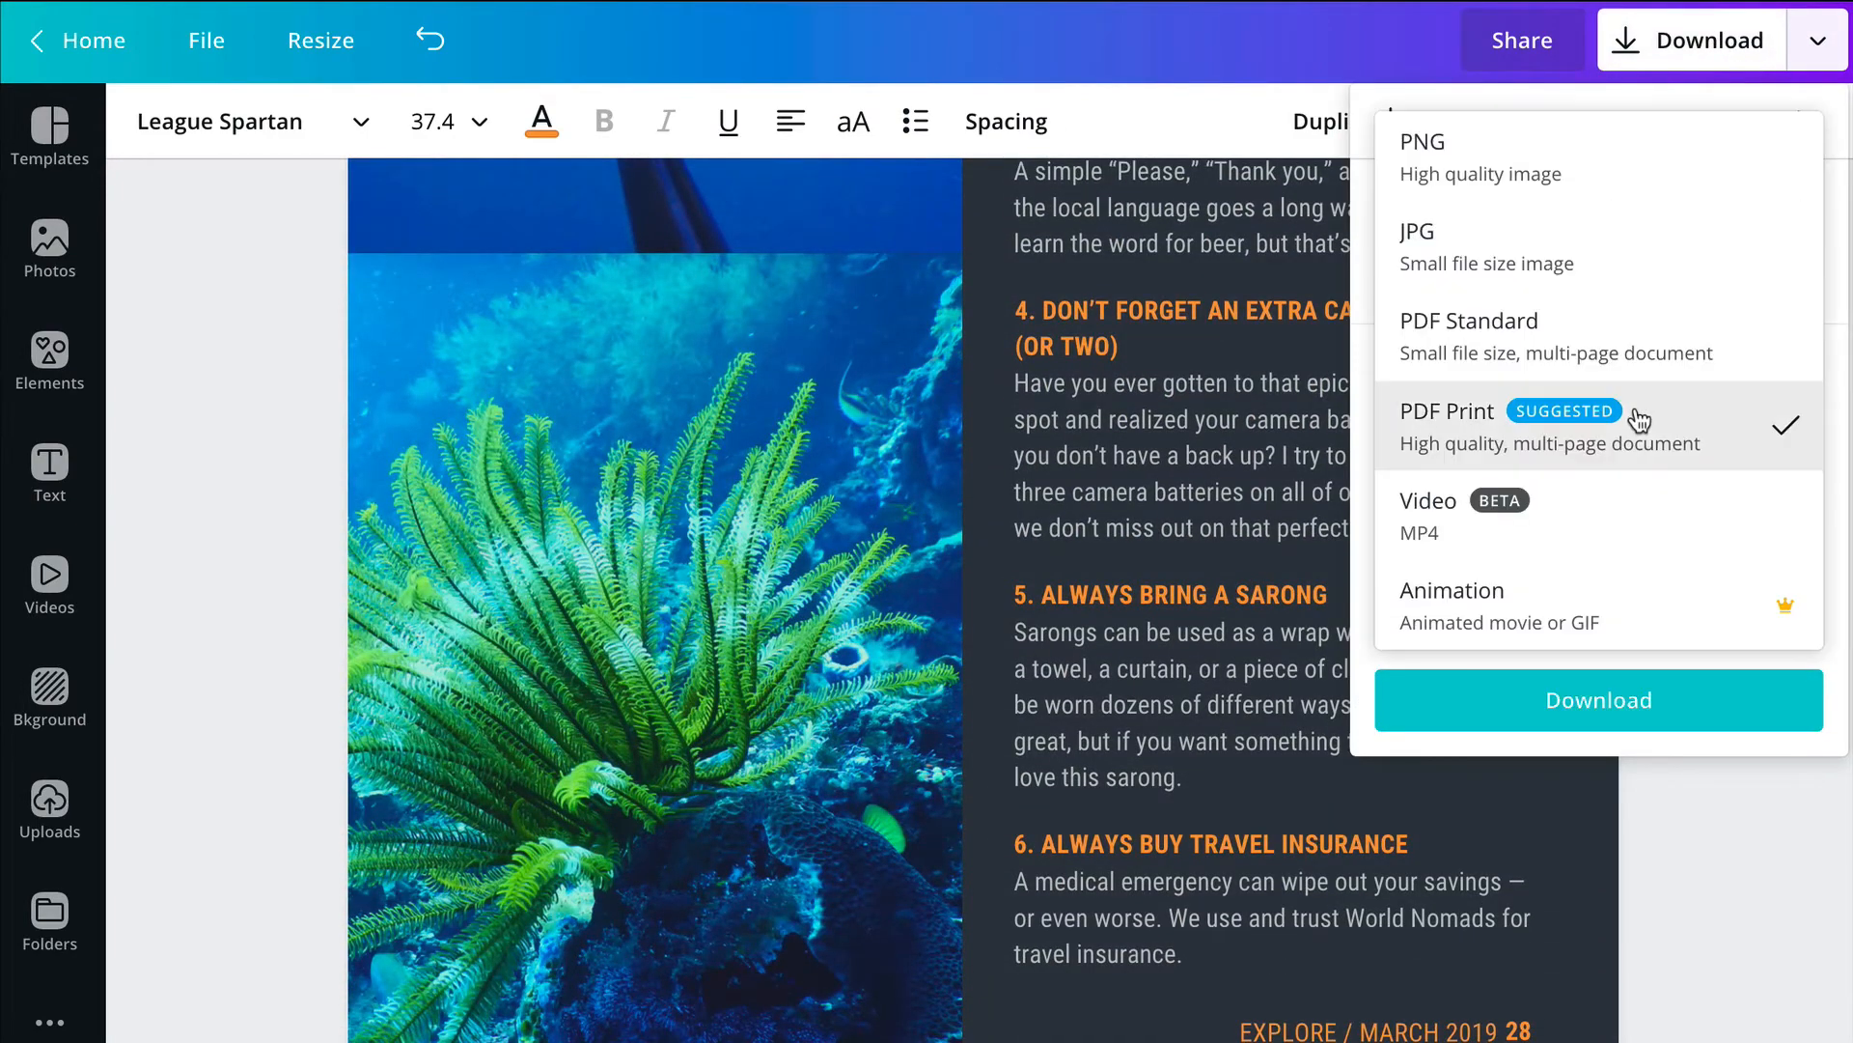
{"action": "left_click", "coordinate": [1548, 350]}
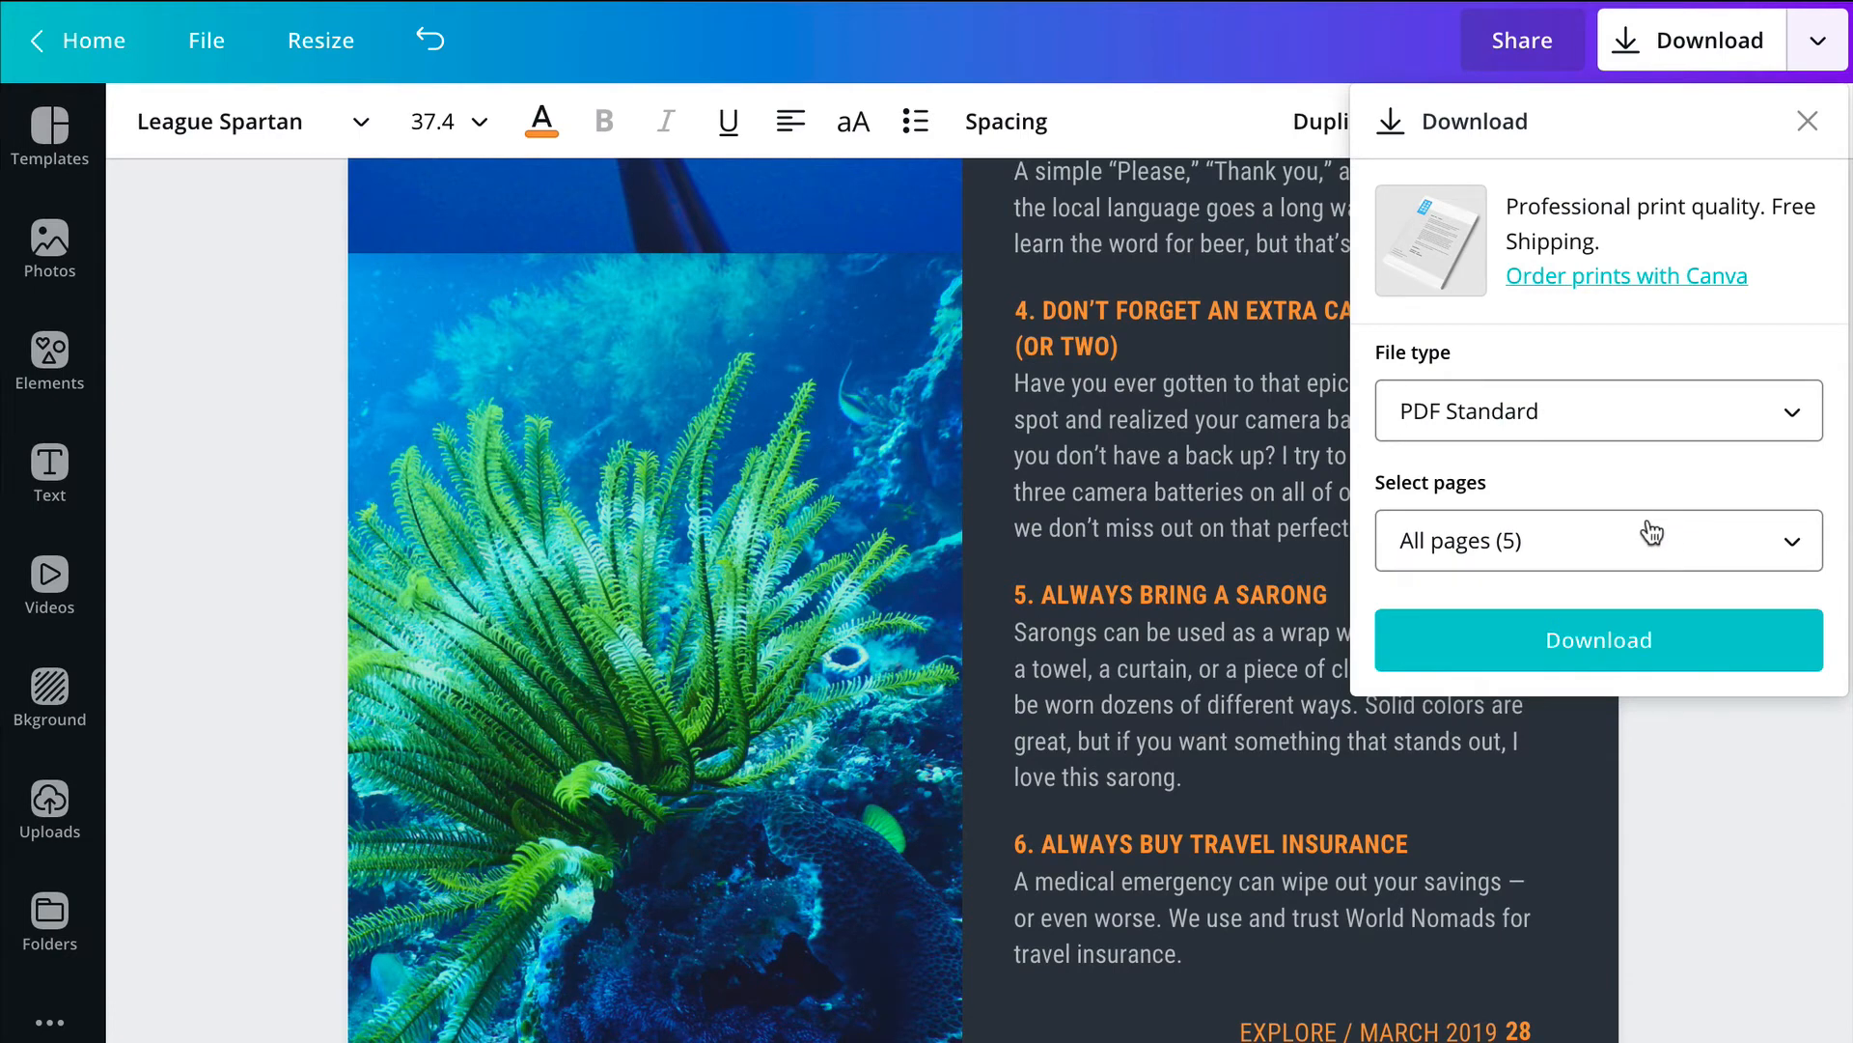
{"action": "left_click", "coordinate": [1625, 652]}
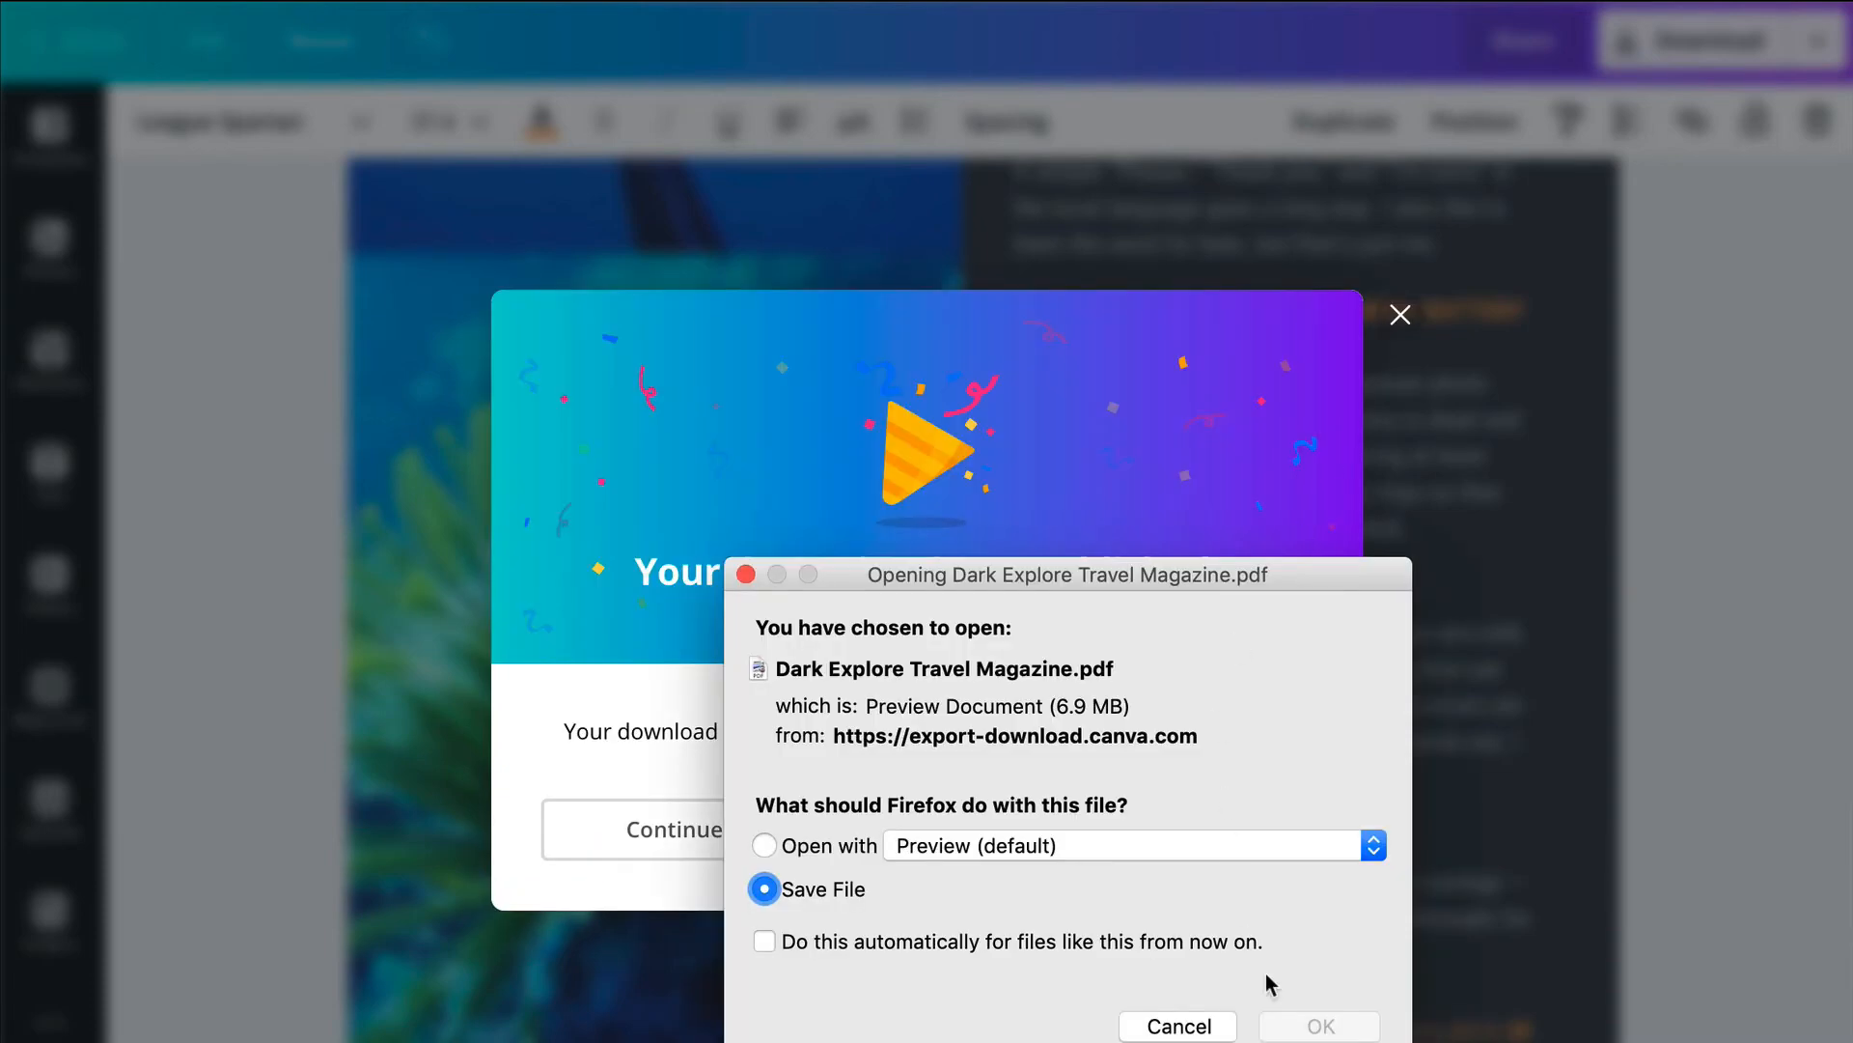
{"action": "left_click", "coordinate": [1321, 1026]}
{"action": "left_click", "coordinate": [1399, 317]}
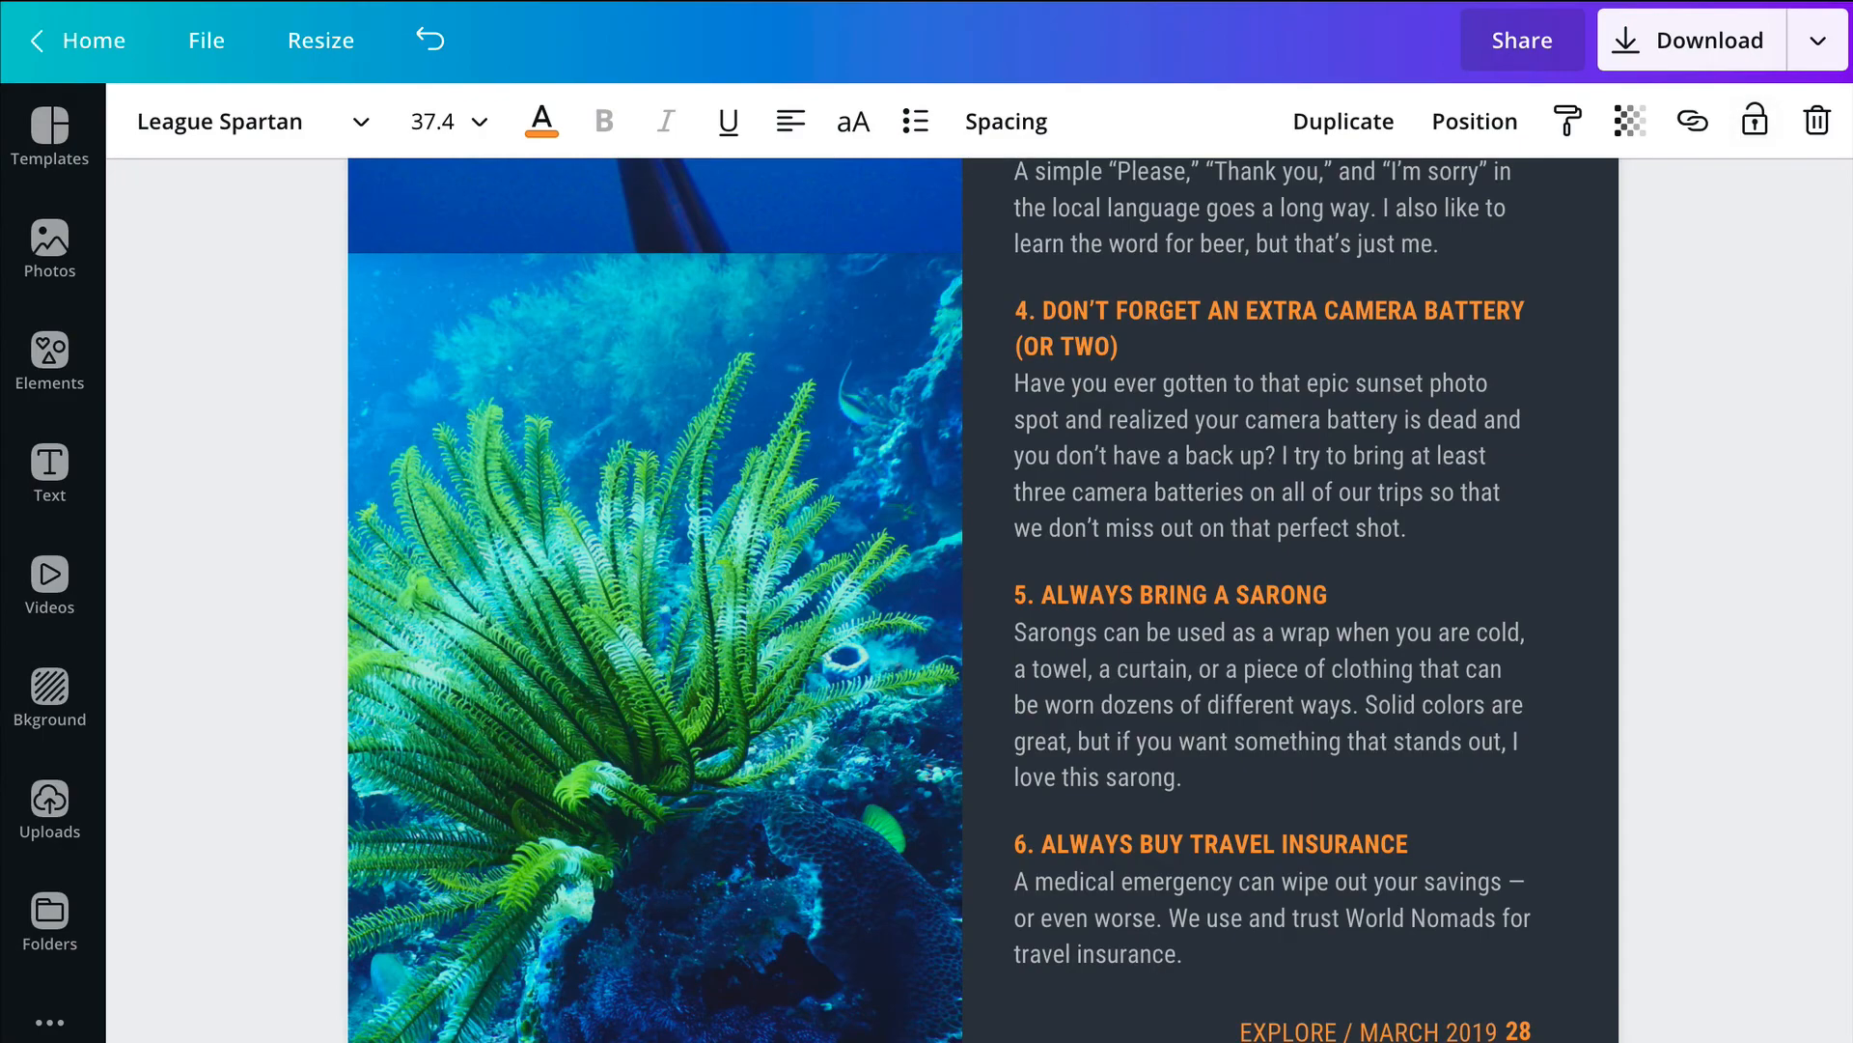
Step: Open the Canva home page in a new browser tab and locate the Dark Explore Travel Magazine among the saved designs
{"action": "key", "text": "super+t"}
{"action": "key", "text": "super+l"}
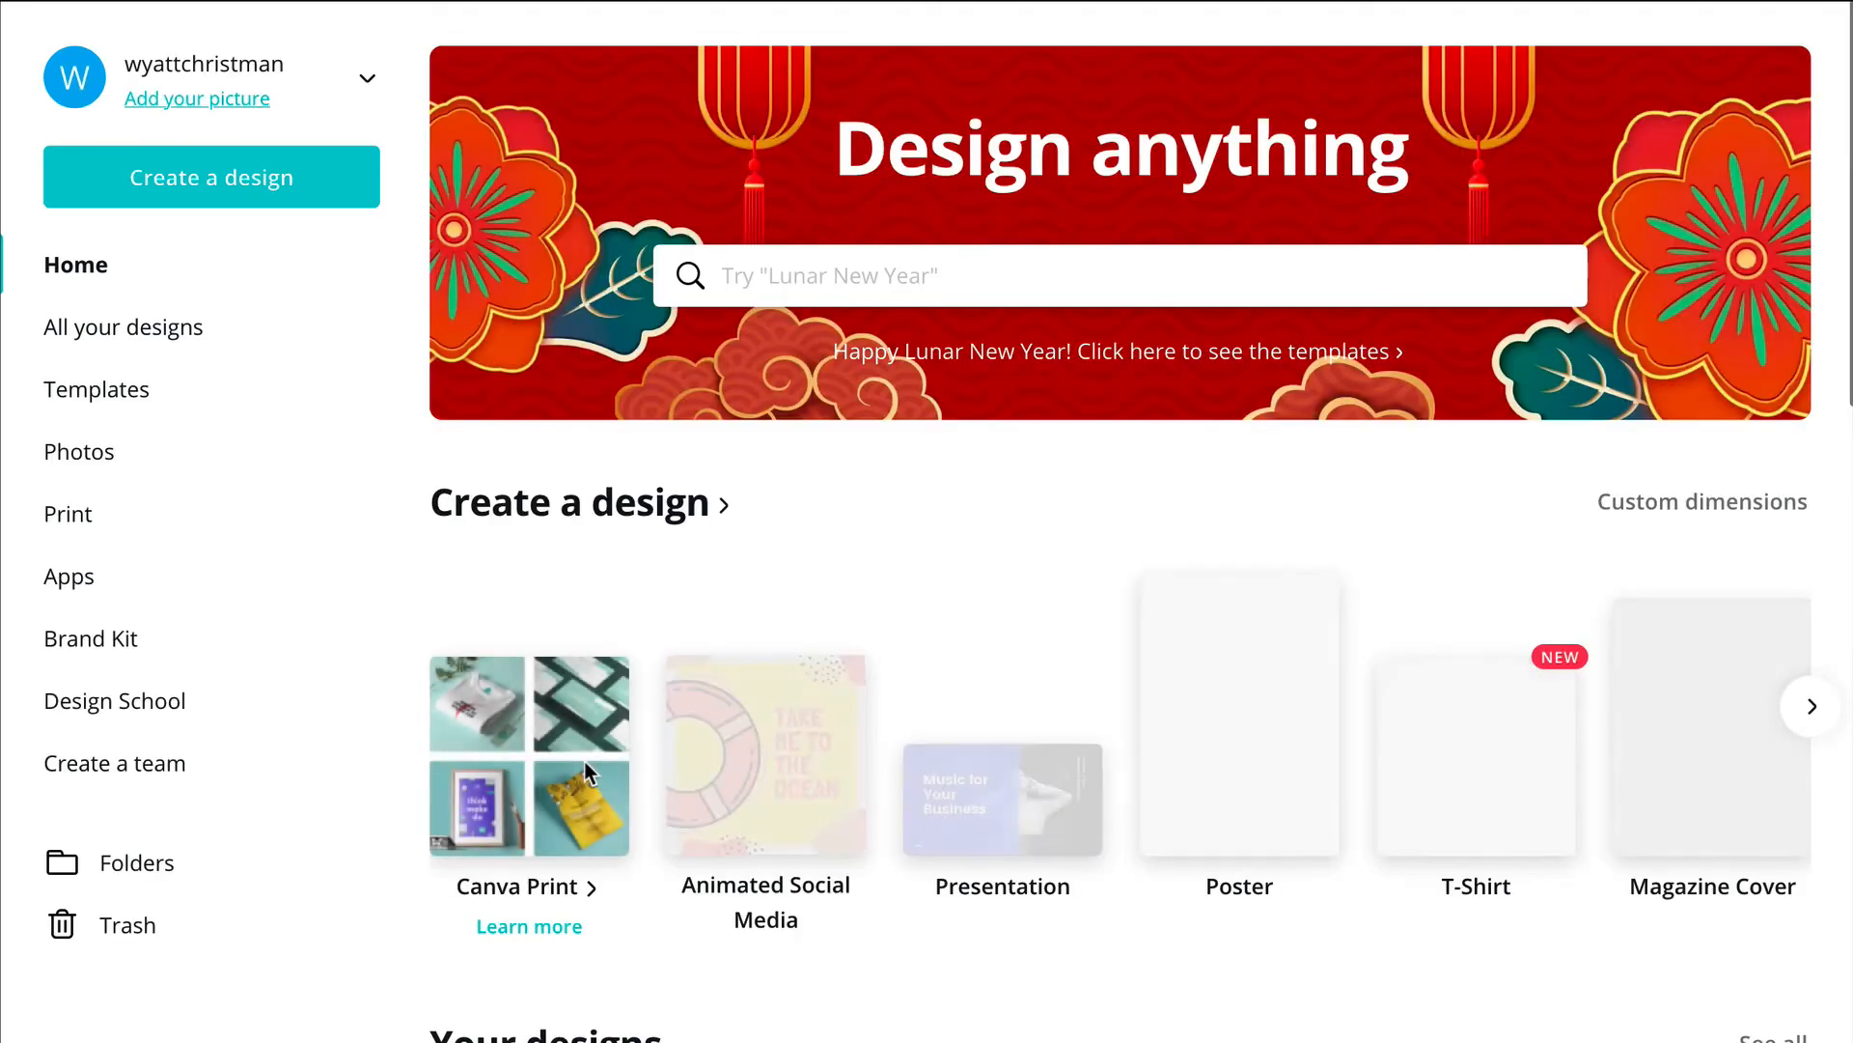
{"action": "scroll", "coordinate": [583, 761], "scroll_direction": "down", "scroll_amount": 3}
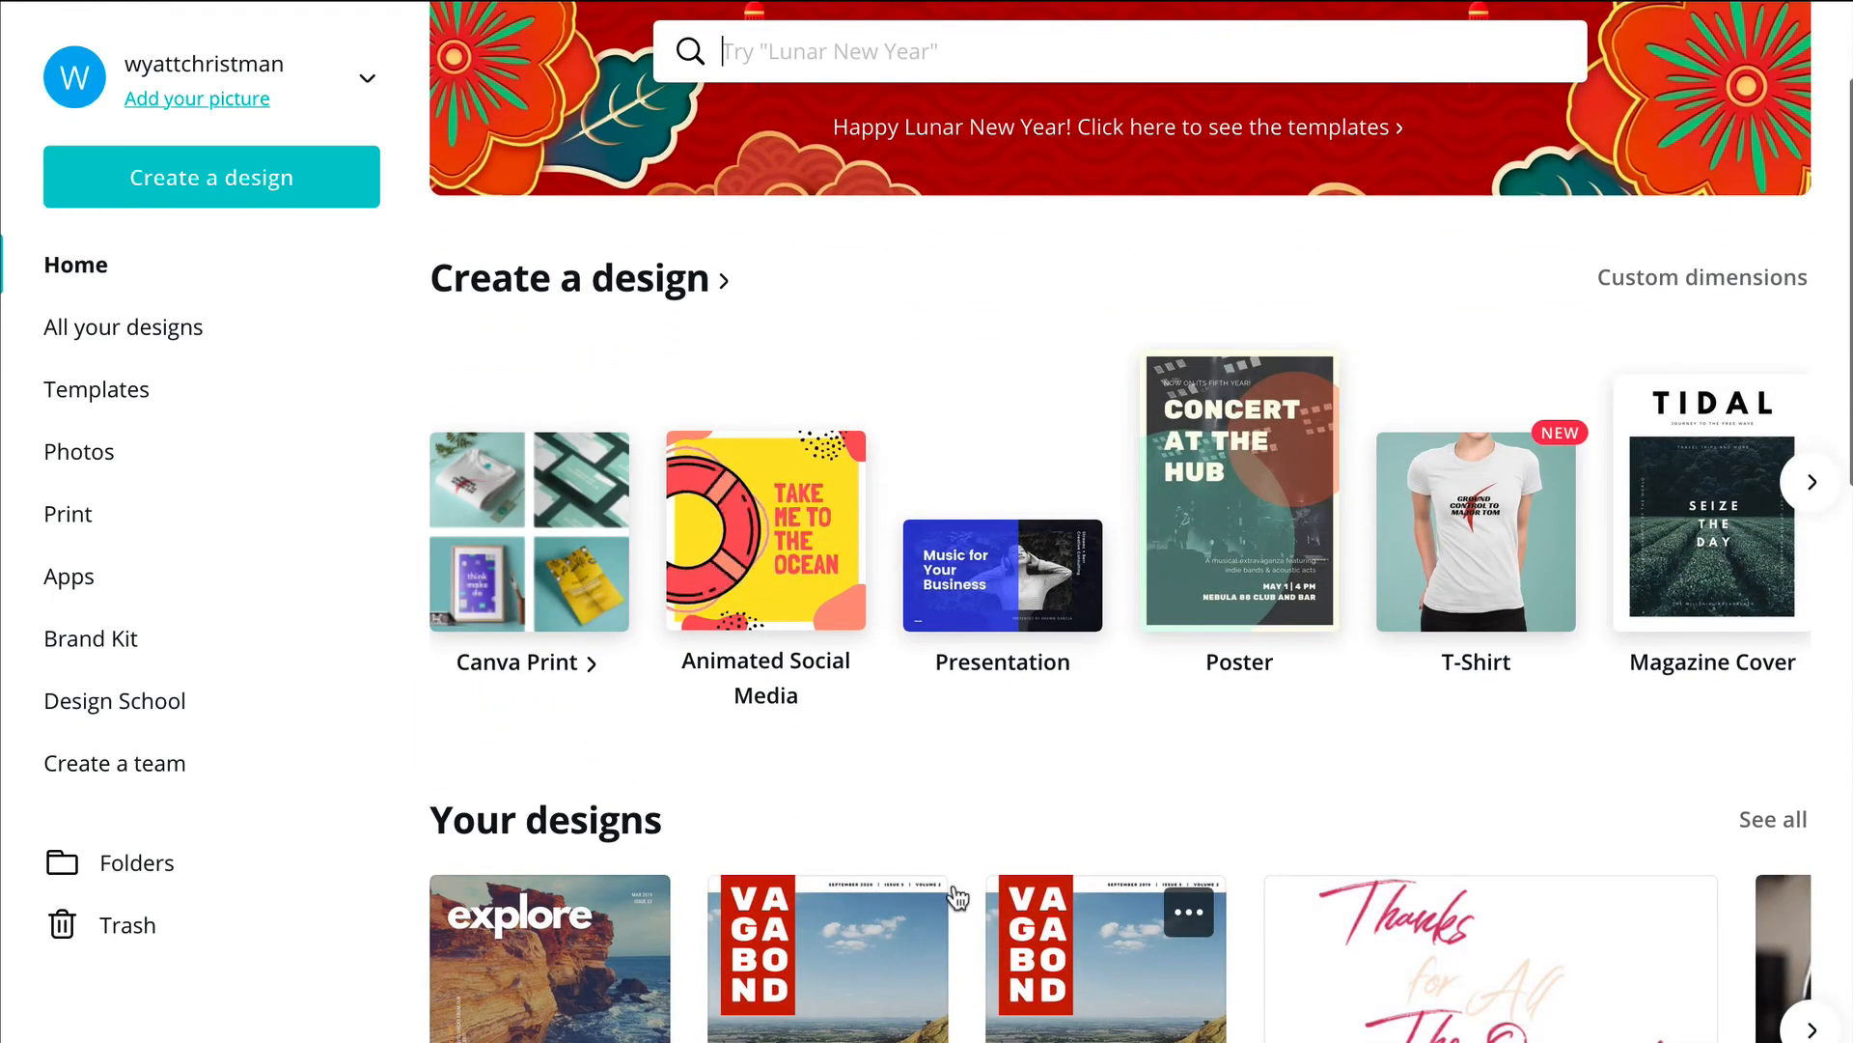
{"action": "scroll", "coordinate": [943, 881], "scroll_direction": "down", "scroll_amount": 5}
{"action": "scroll", "coordinate": [942, 881], "scroll_direction": "down", "scroll_amount": 2}
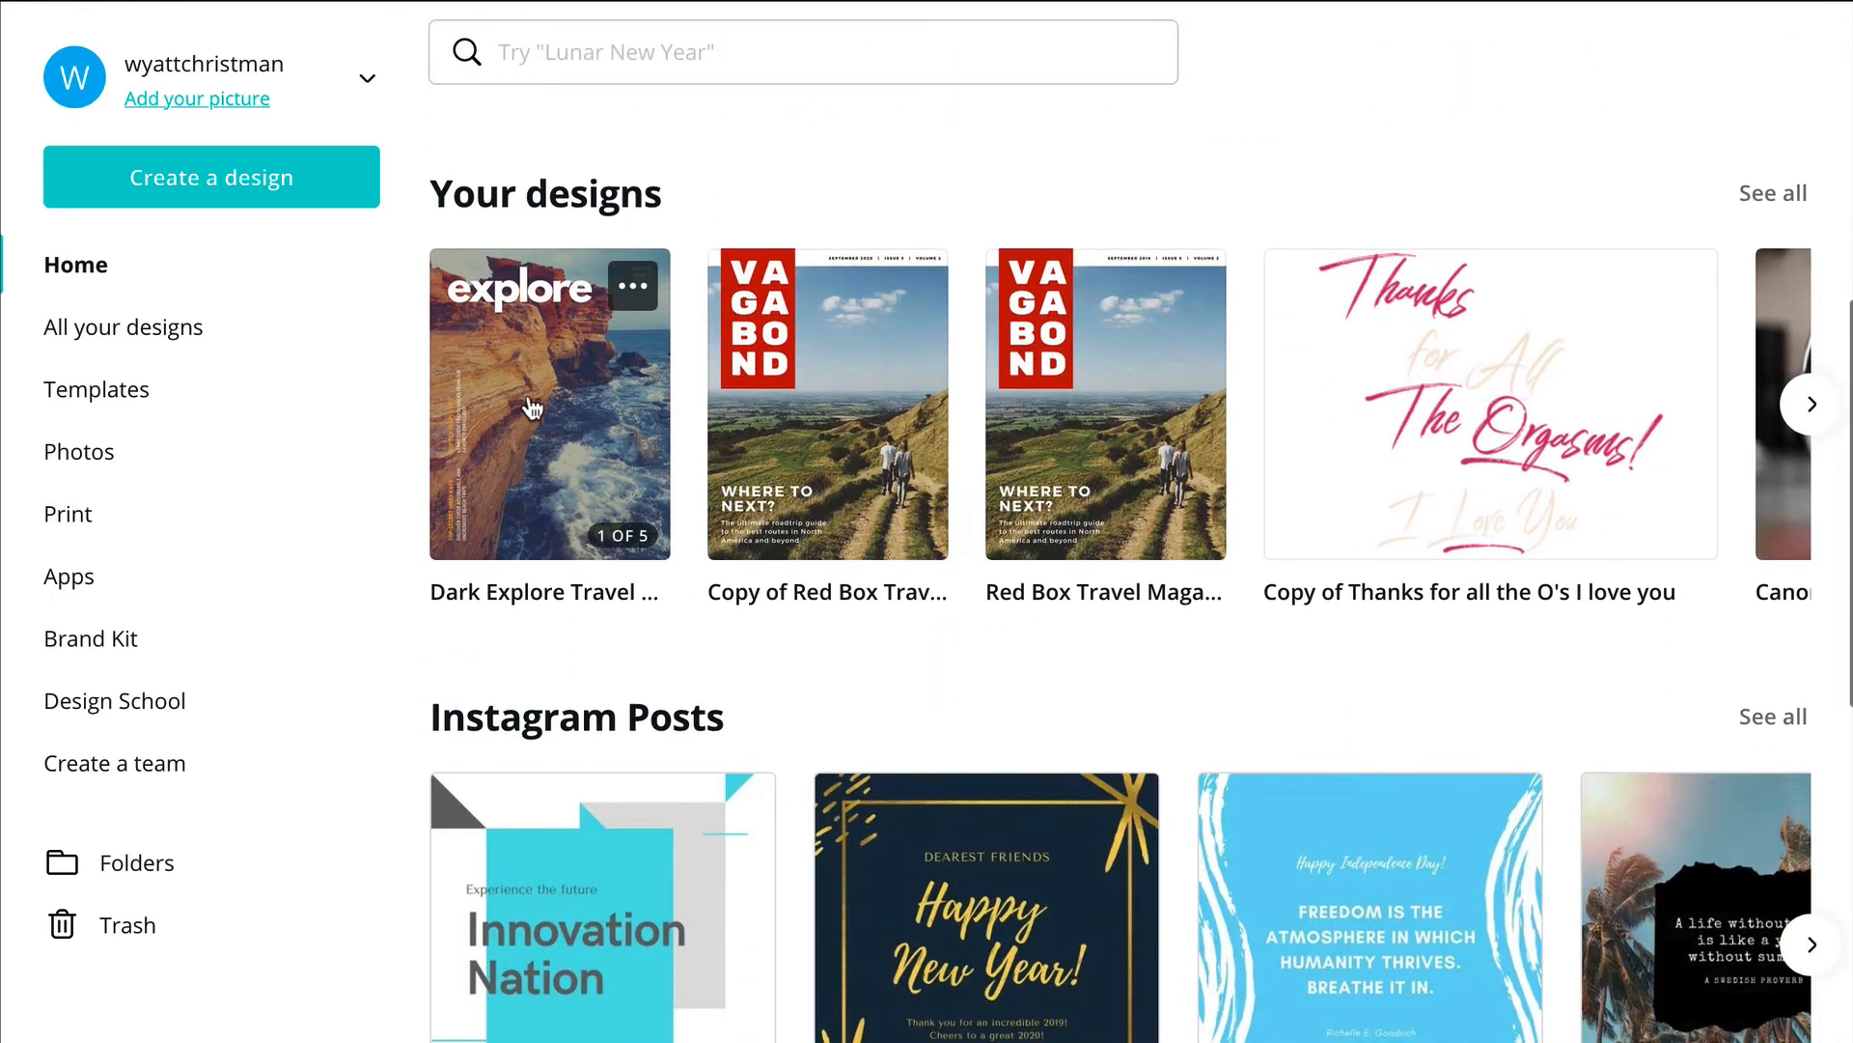
{"action": "left_click", "coordinate": [537, 405]}
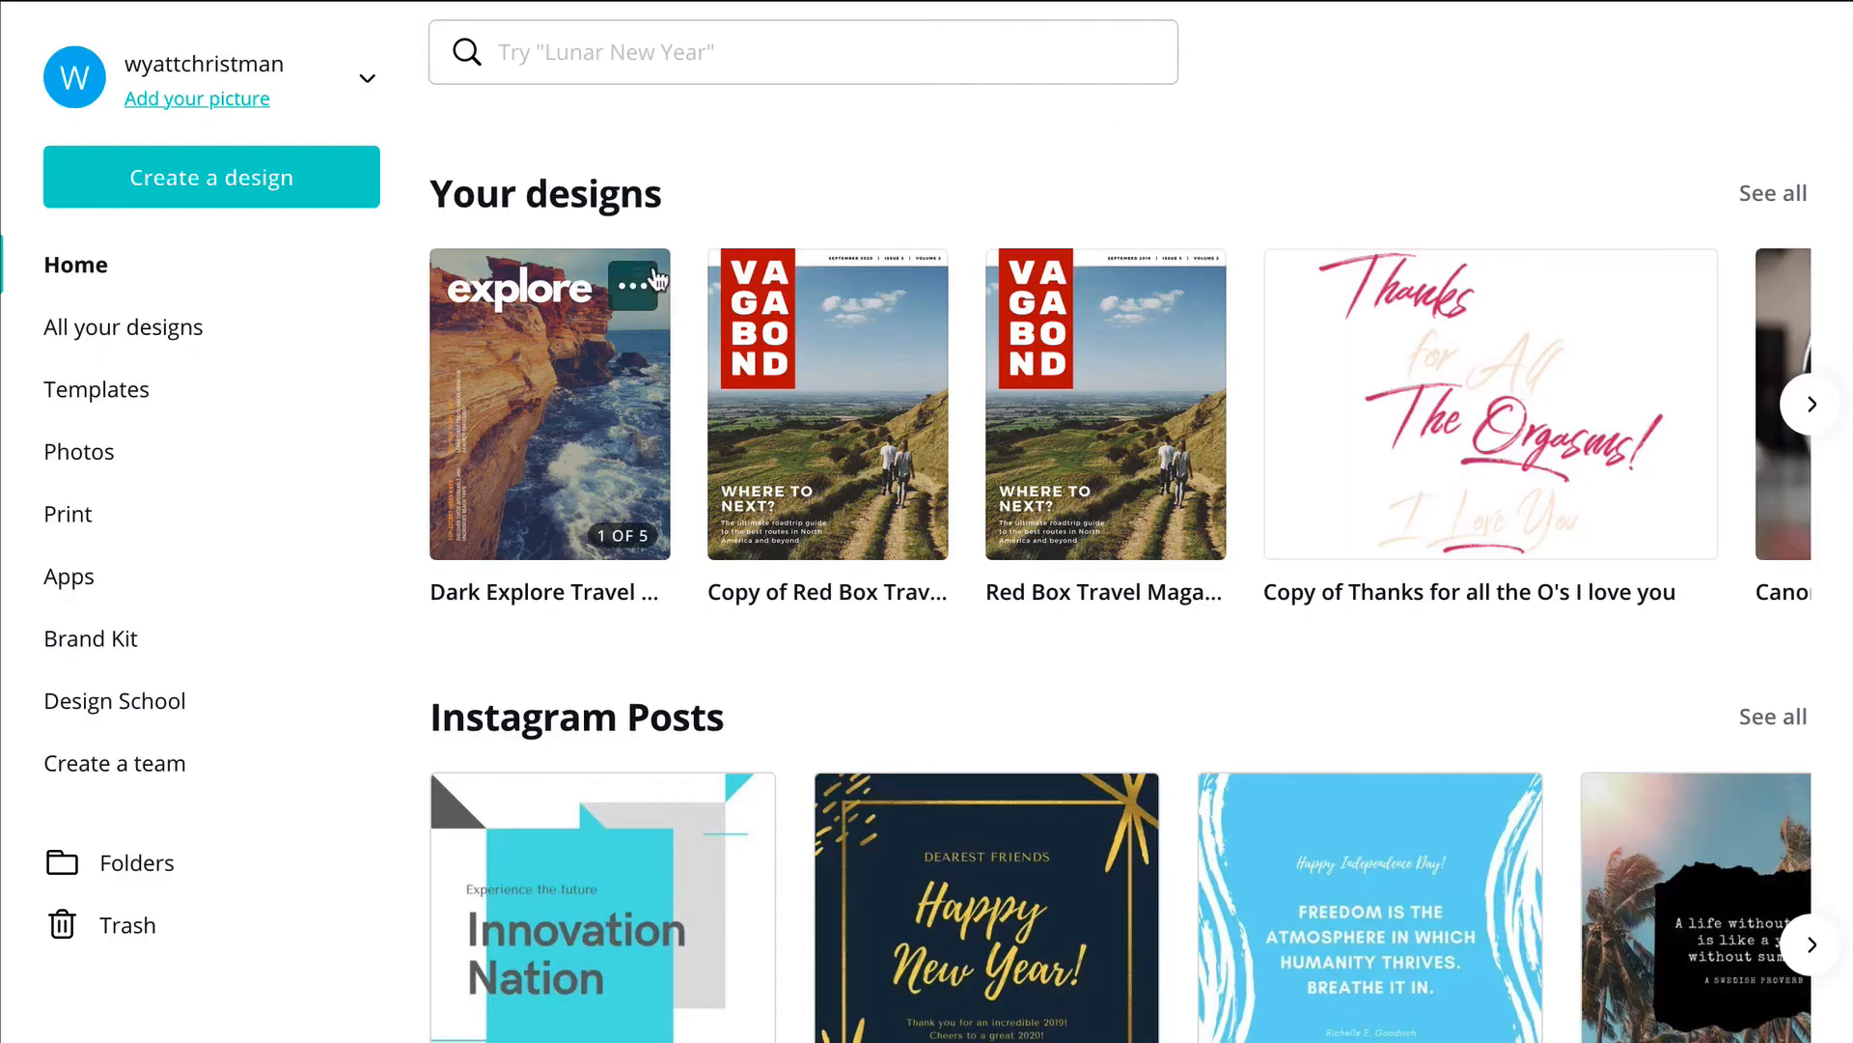
Step: Make a copy of the Dark Explore Travel Magazine design, then open the magazine in the editor and look over its pages
{"action": "left_click", "coordinate": [637, 292]}
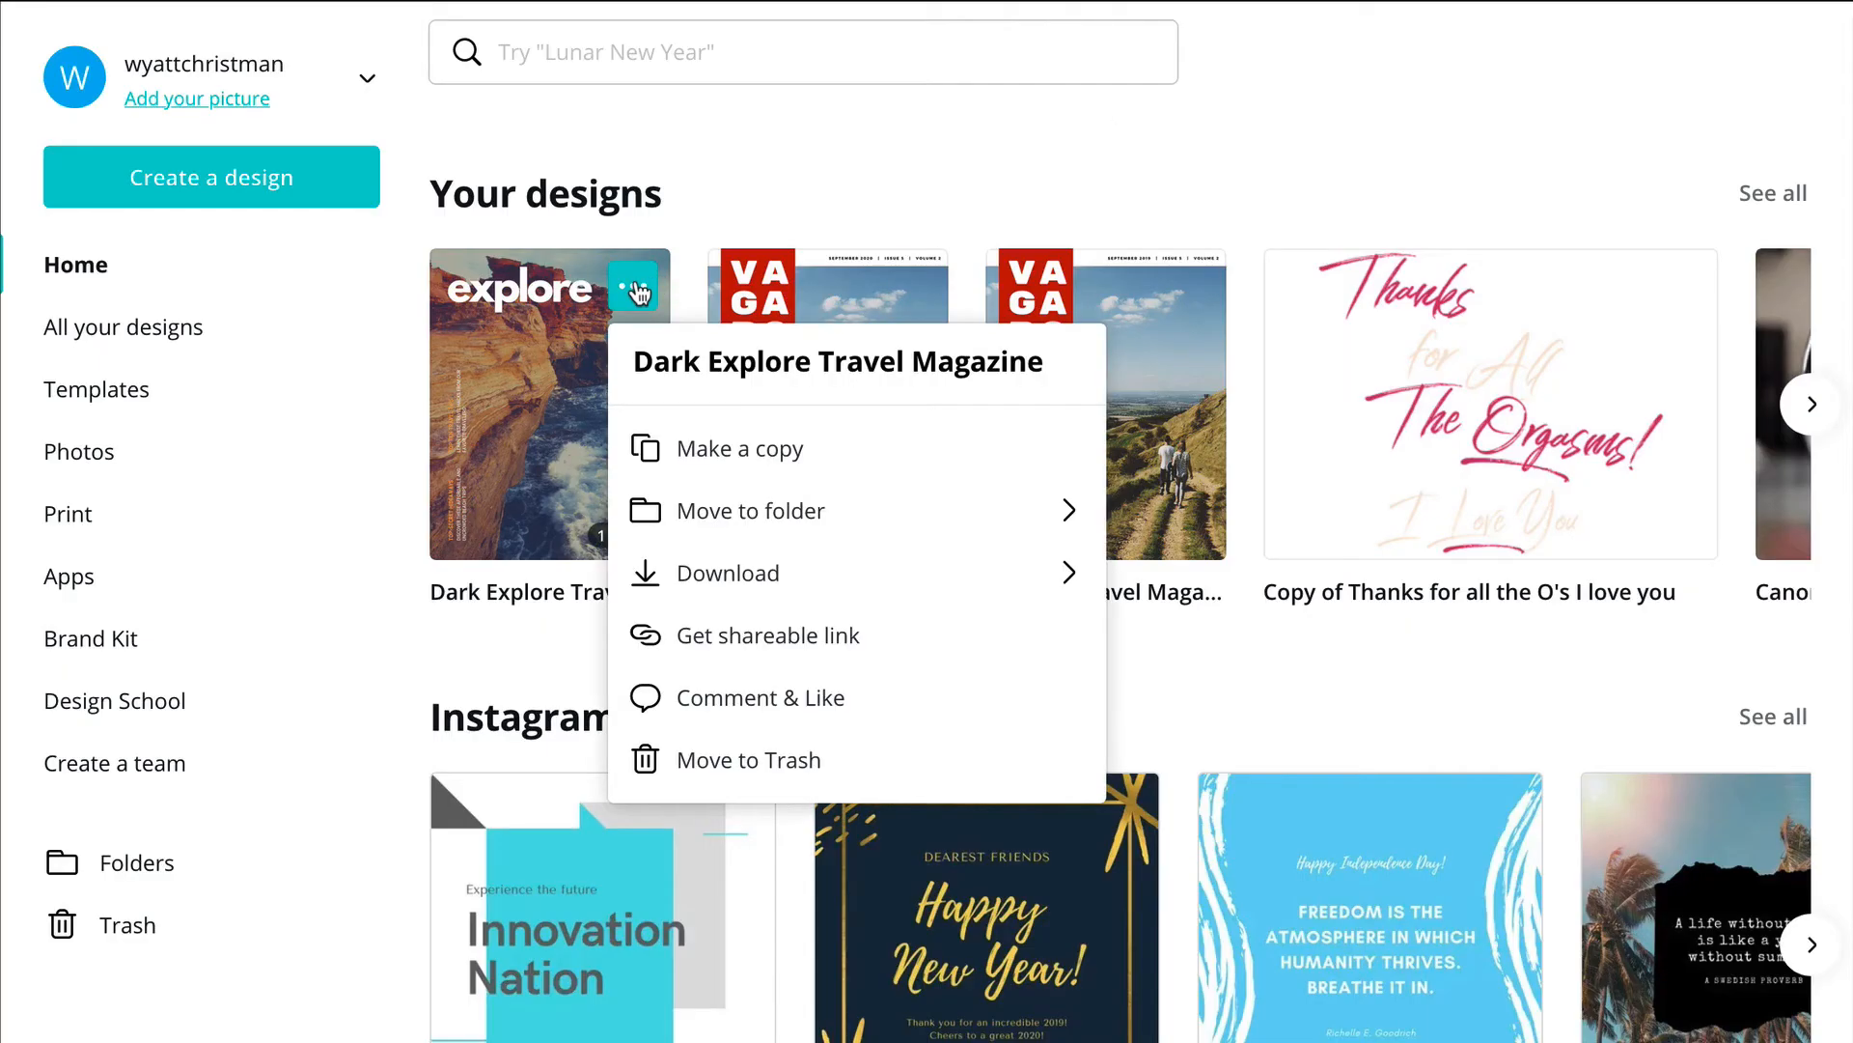
{"action": "left_click", "coordinate": [715, 450]}
{"action": "left_click", "coordinate": [524, 401]}
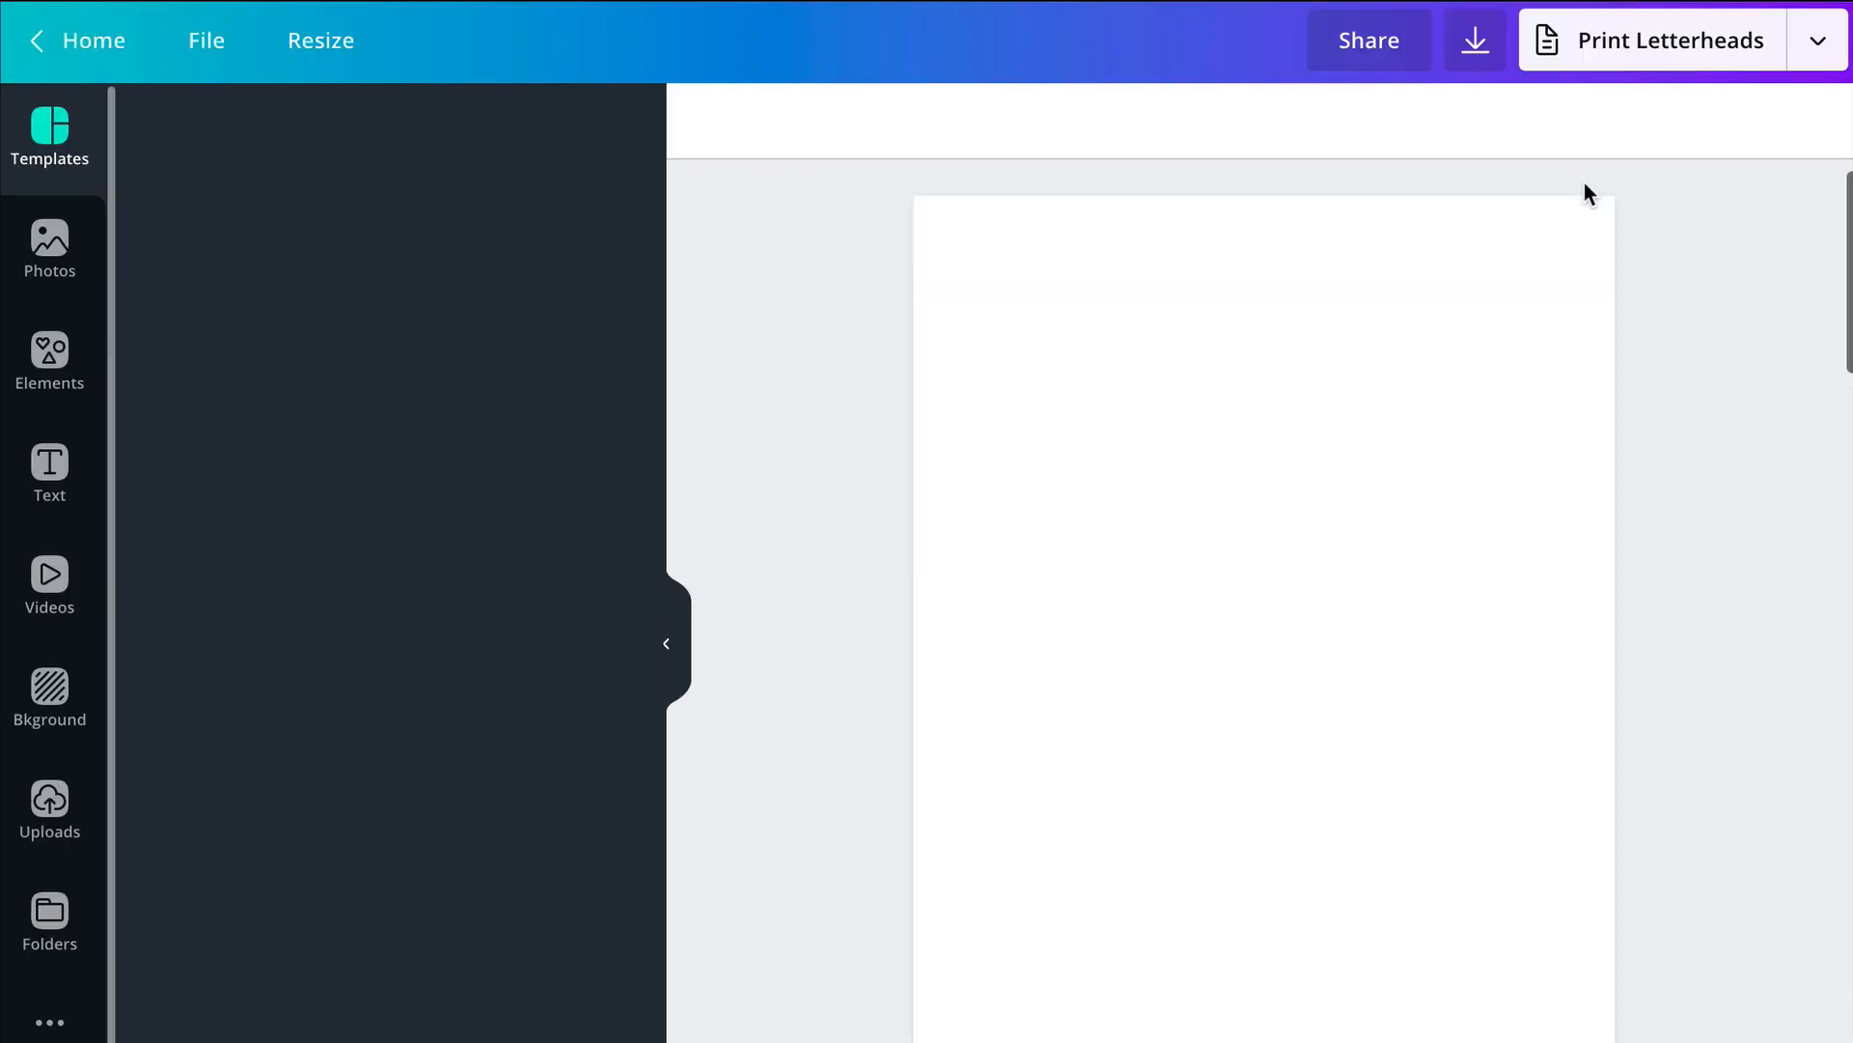
{"action": "scroll", "coordinate": [1645, 379], "scroll_direction": "down", "scroll_amount": 10}
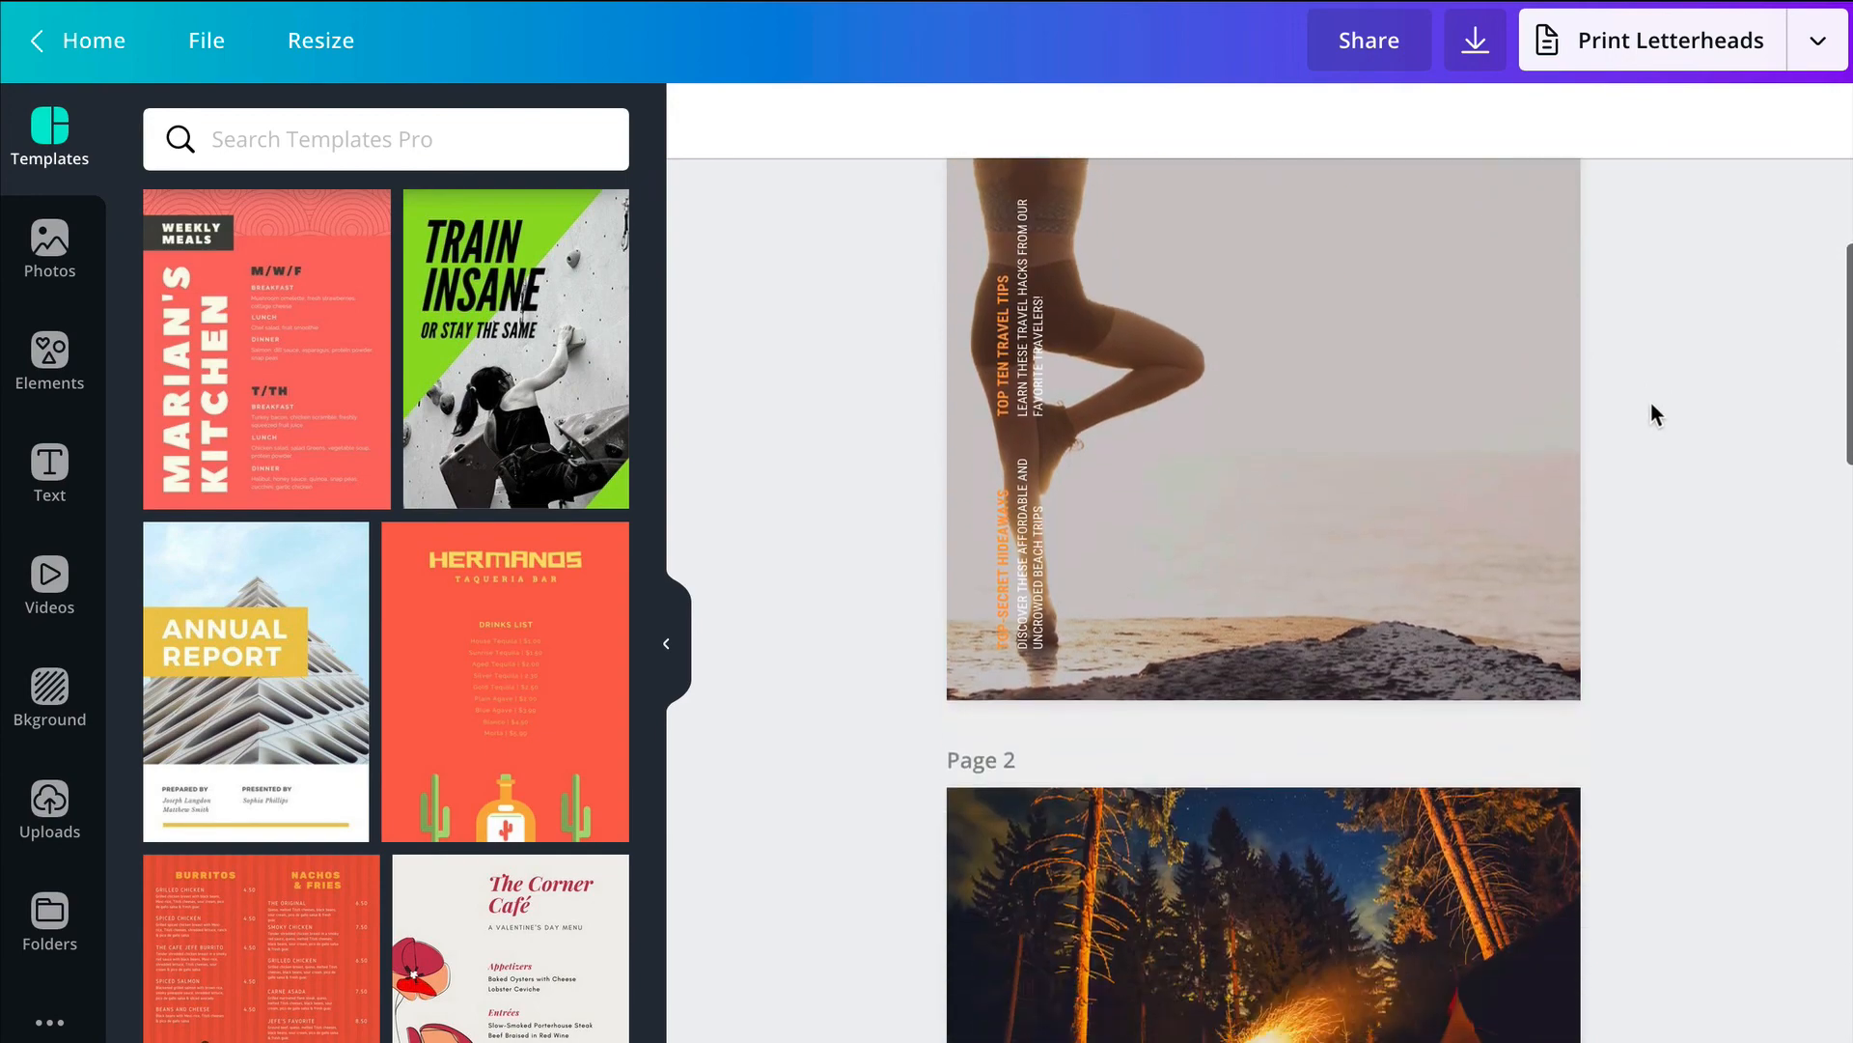
{"action": "scroll", "coordinate": [1656, 399], "scroll_direction": "down", "scroll_amount": 15}
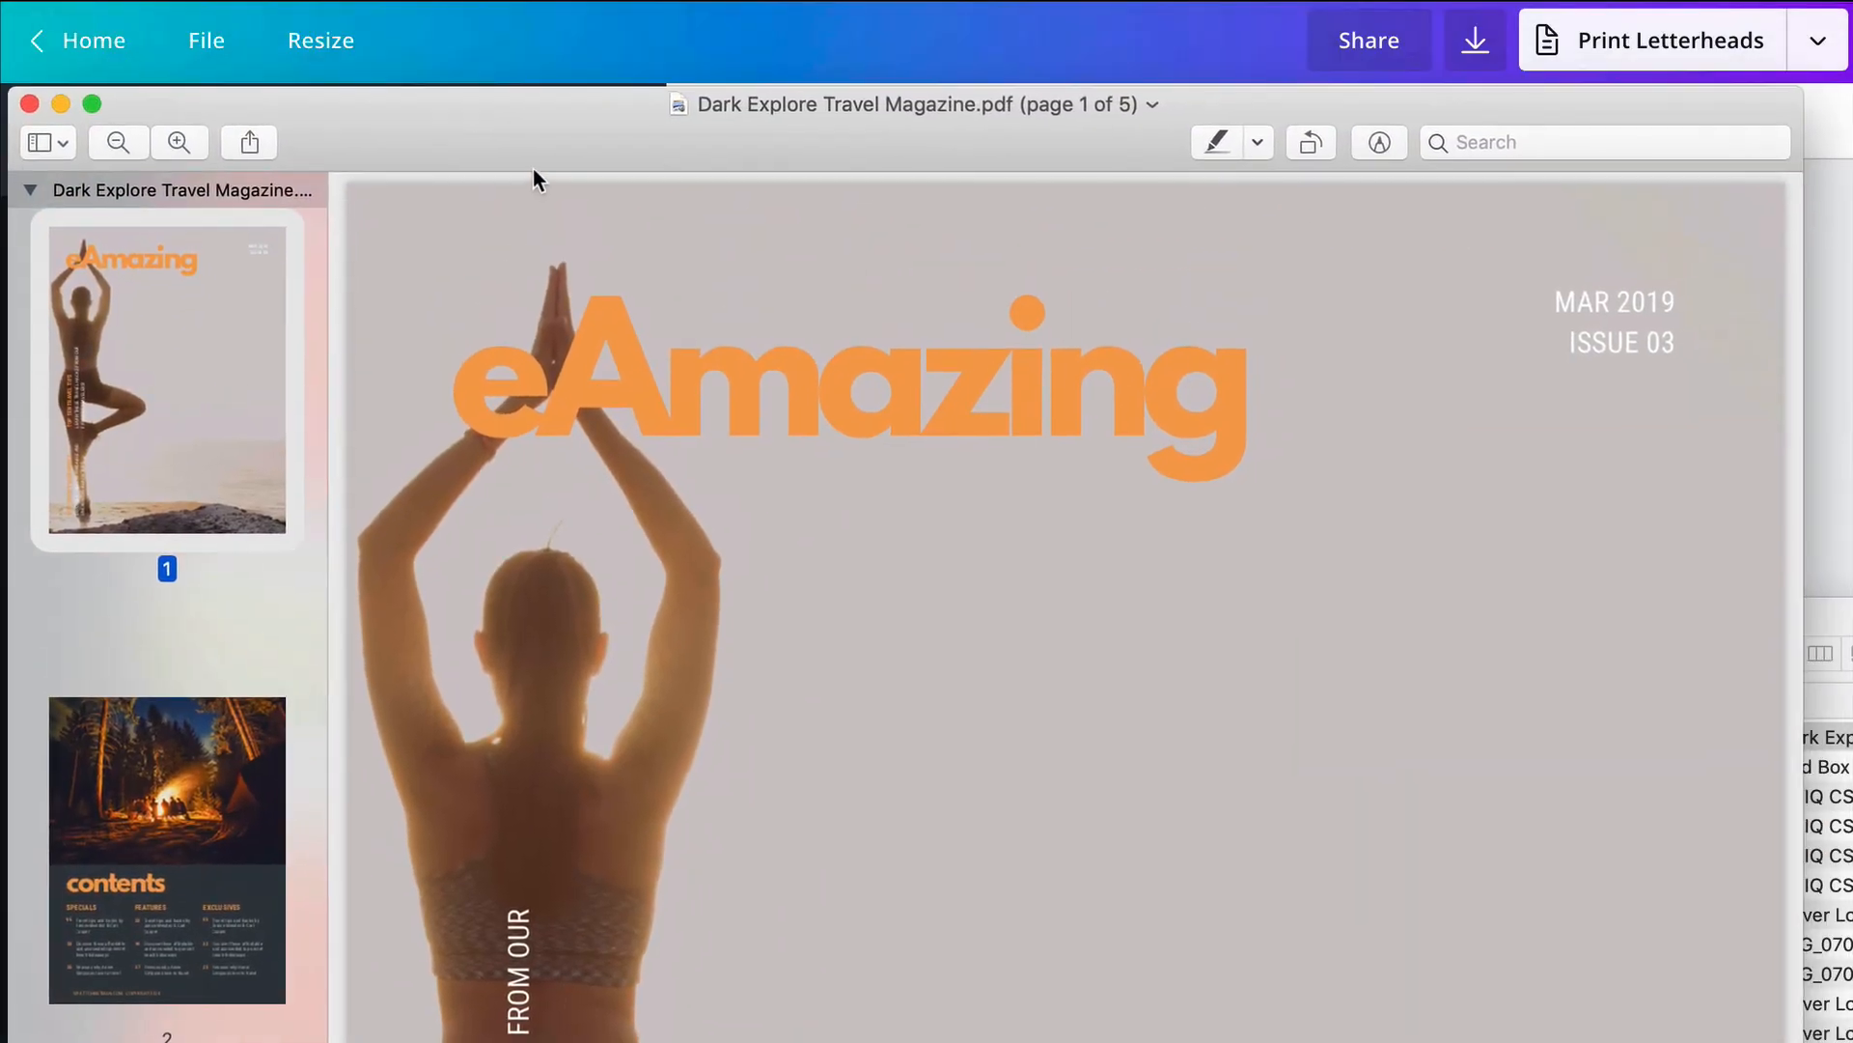
Step: Check pages 1 to 4 of the downloaded Dark Explore Travel Magazine.pdf in Preview and close the document
{"action": "scroll", "coordinate": [790, 551], "scroll_direction": "down", "scroll_amount": 10}
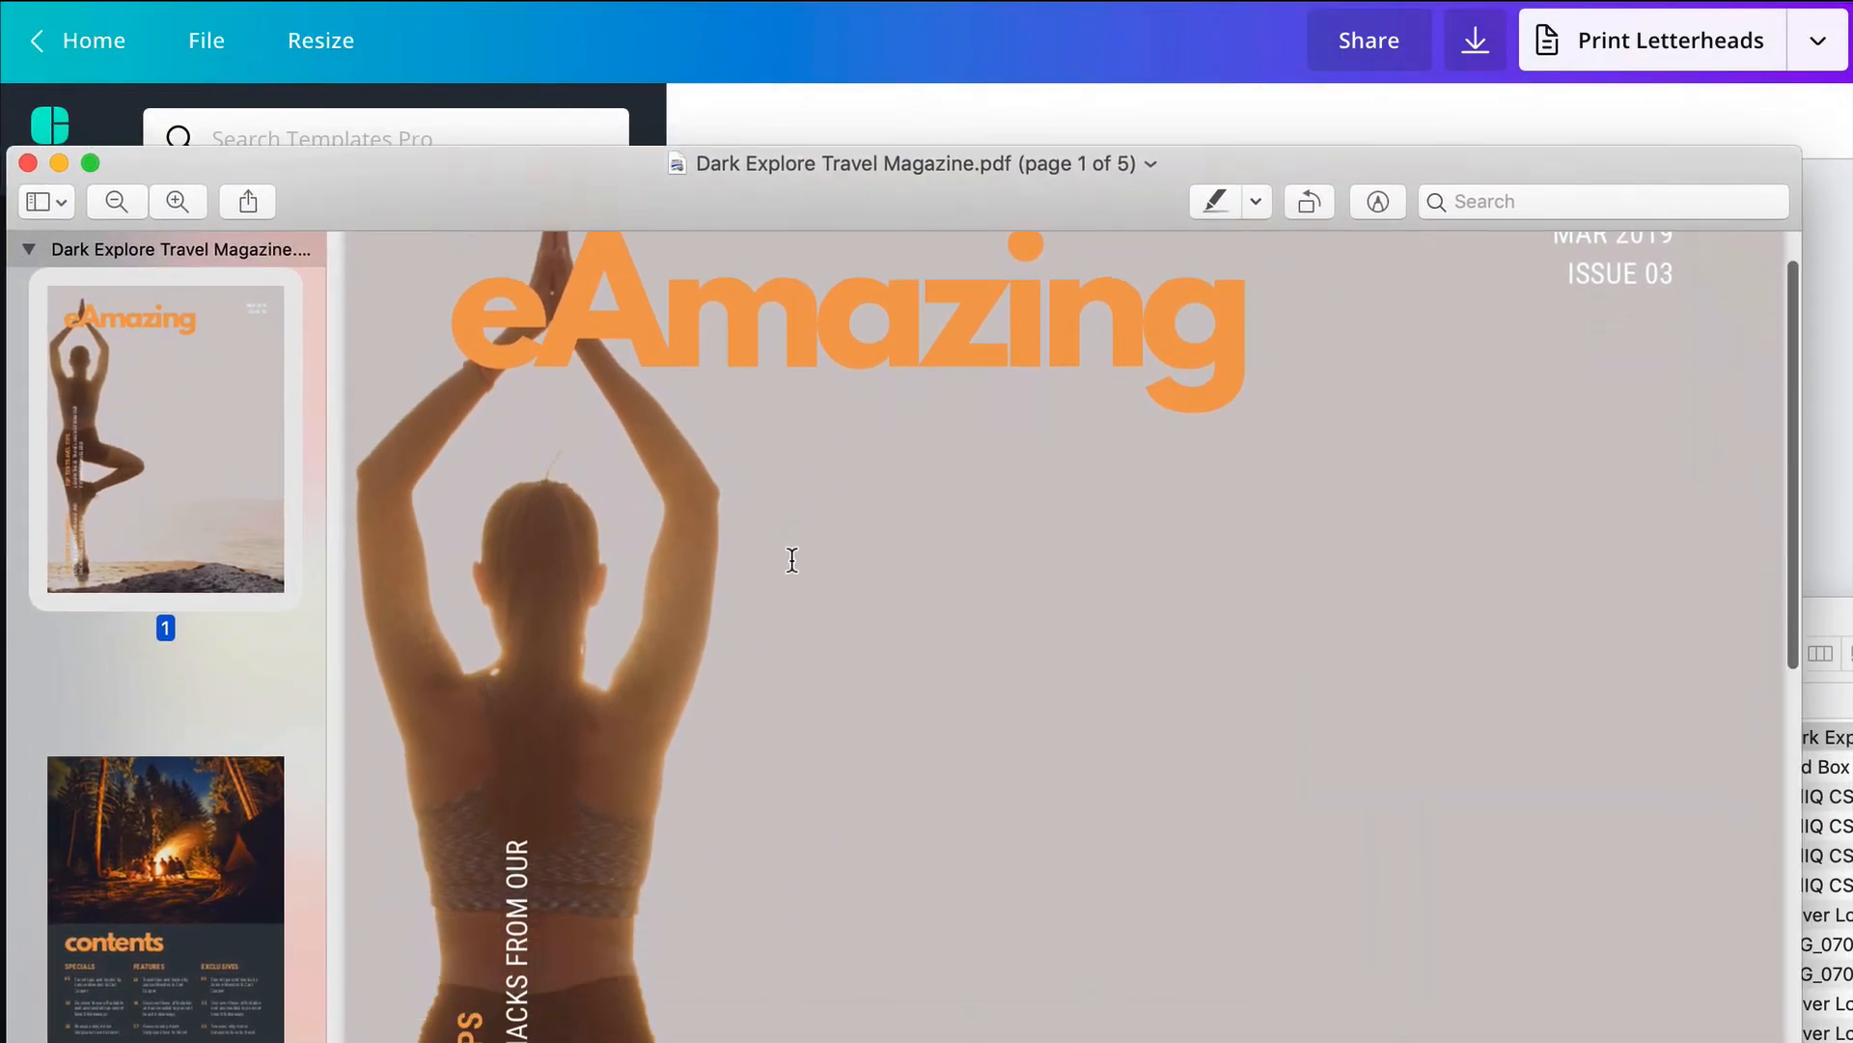
{"action": "scroll", "coordinate": [798, 555], "scroll_direction": "down", "scroll_amount": 20}
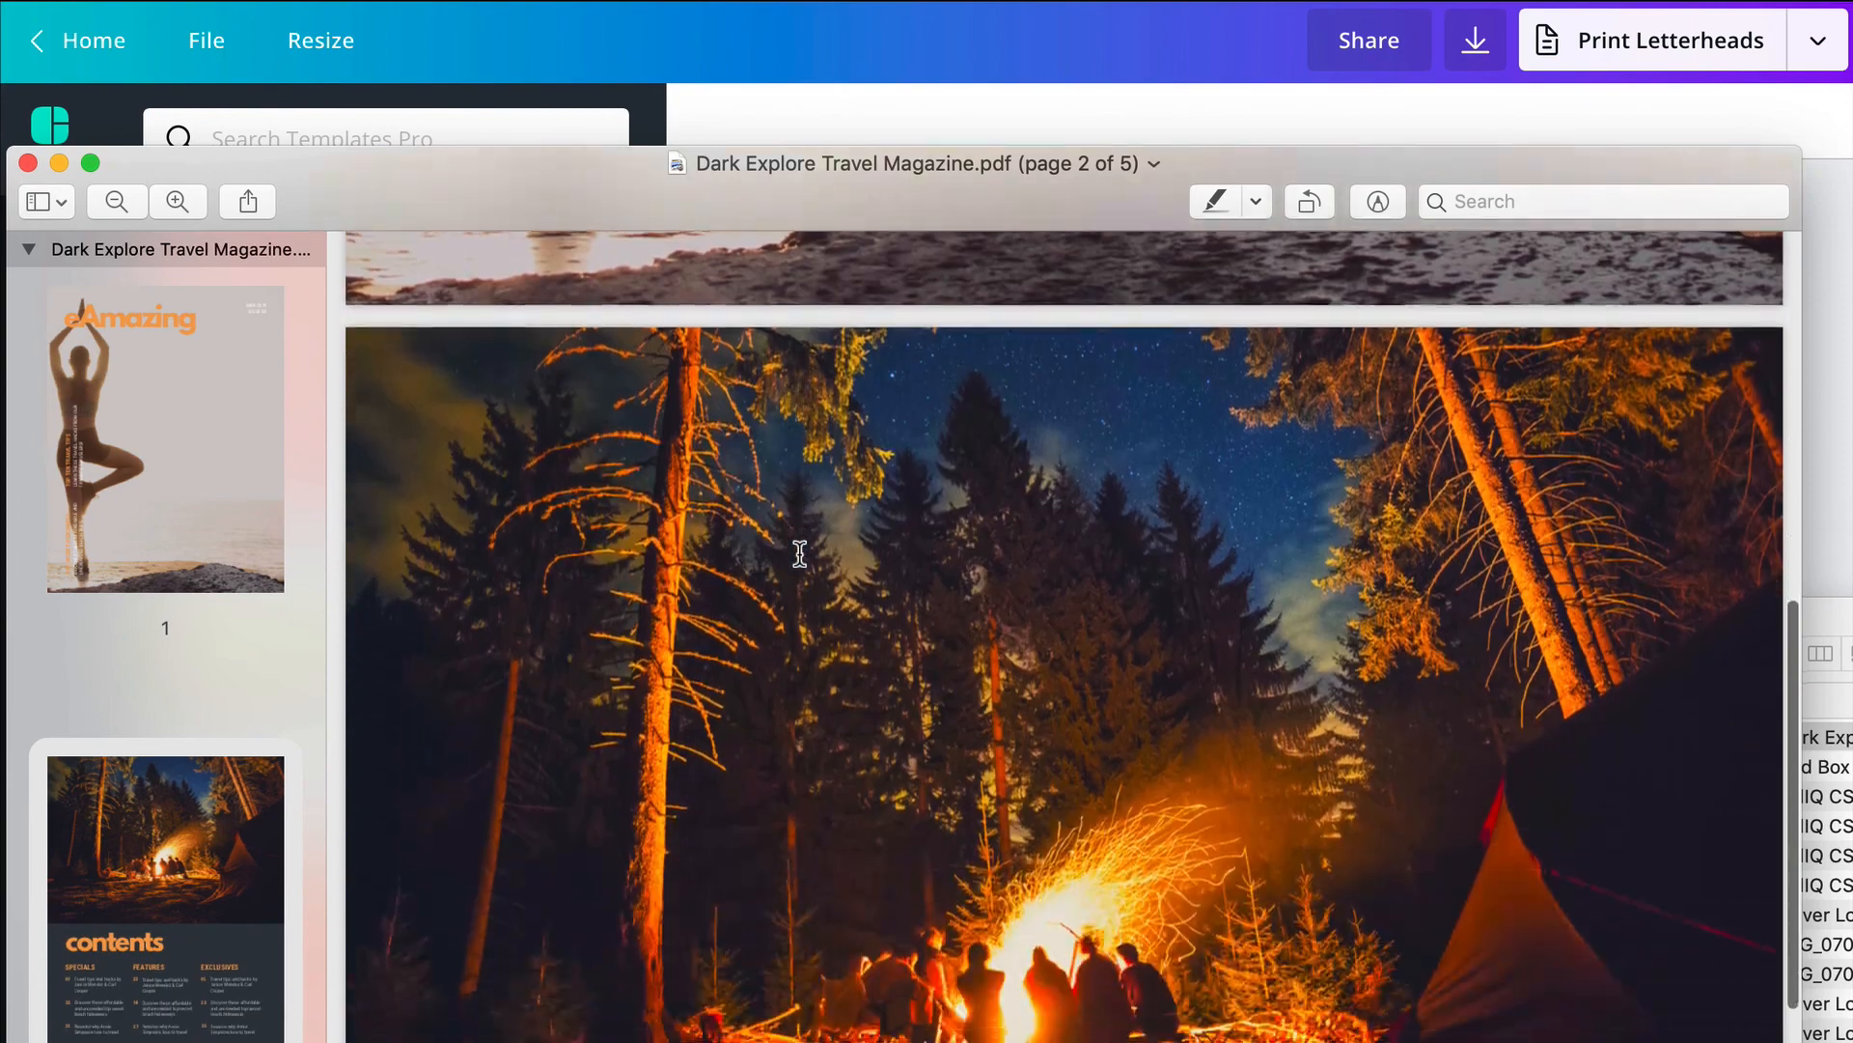
{"action": "scroll", "coordinate": [800, 553], "scroll_direction": "down", "scroll_amount": 20}
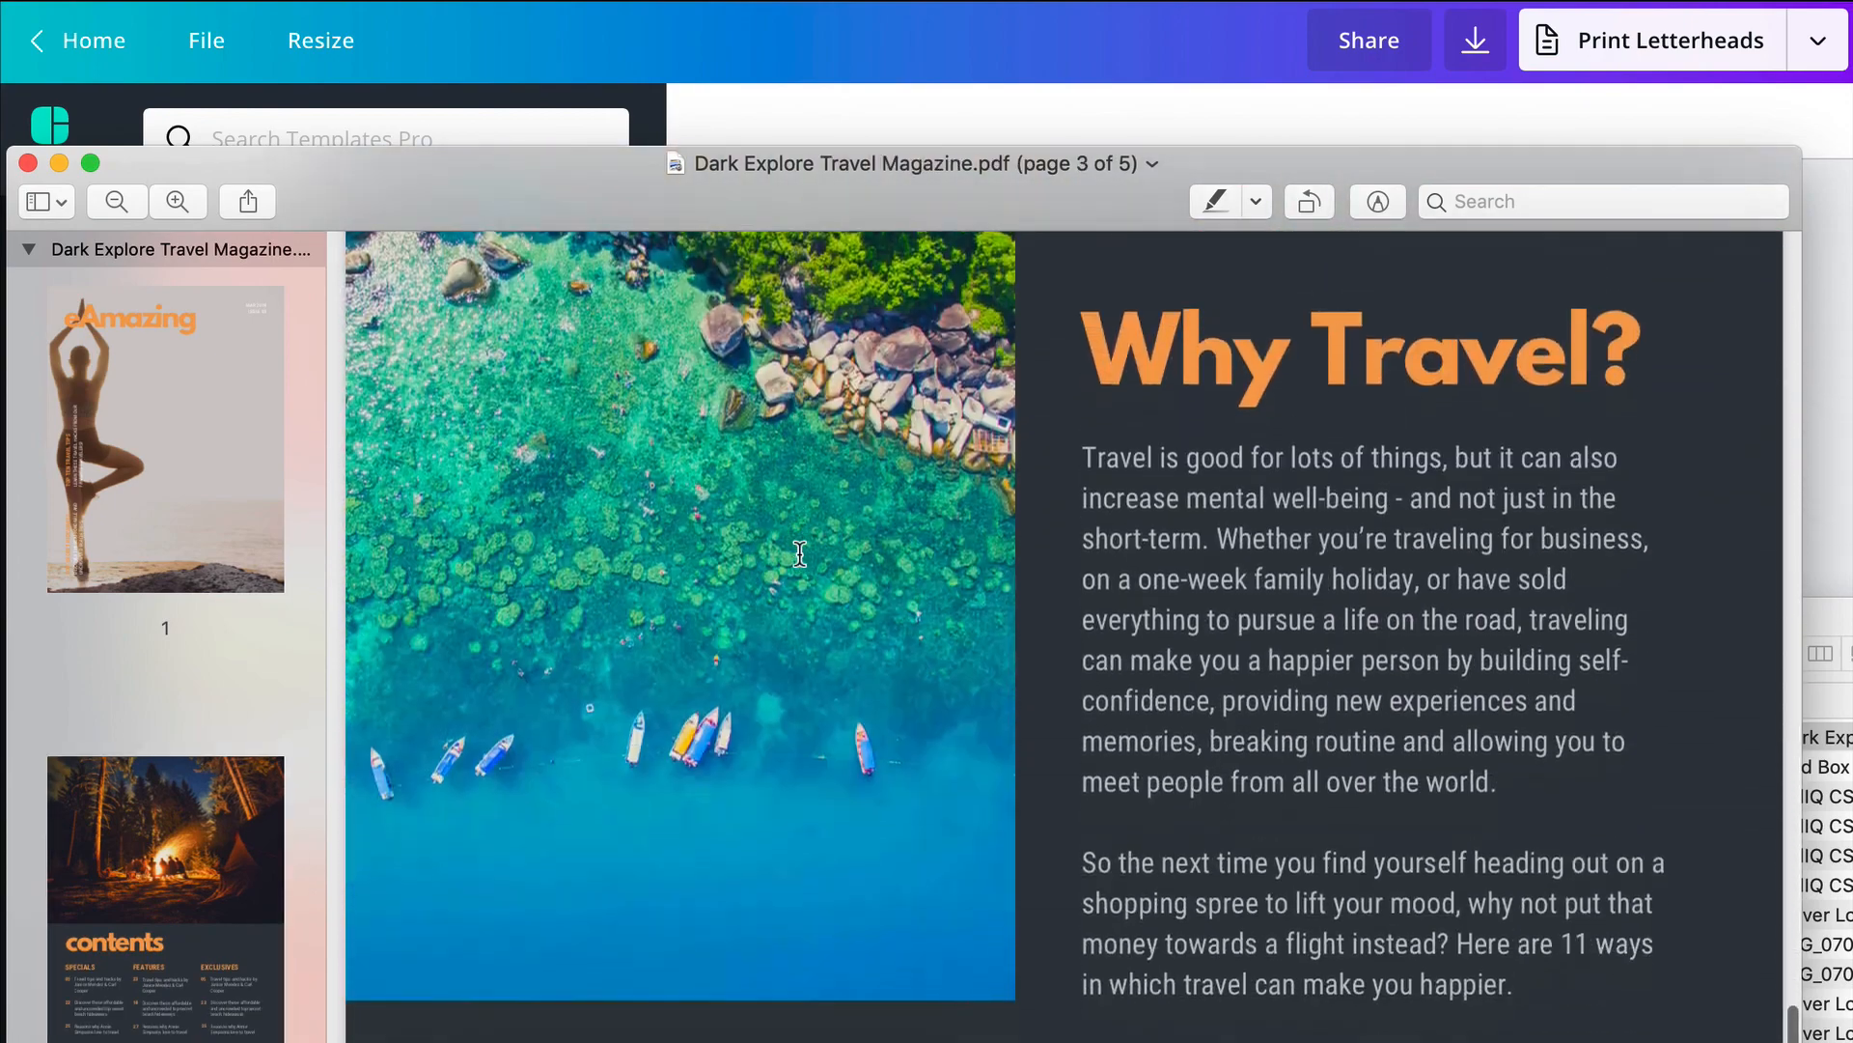
{"action": "scroll", "coordinate": [800, 553], "scroll_direction": "down", "scroll_amount": 10}
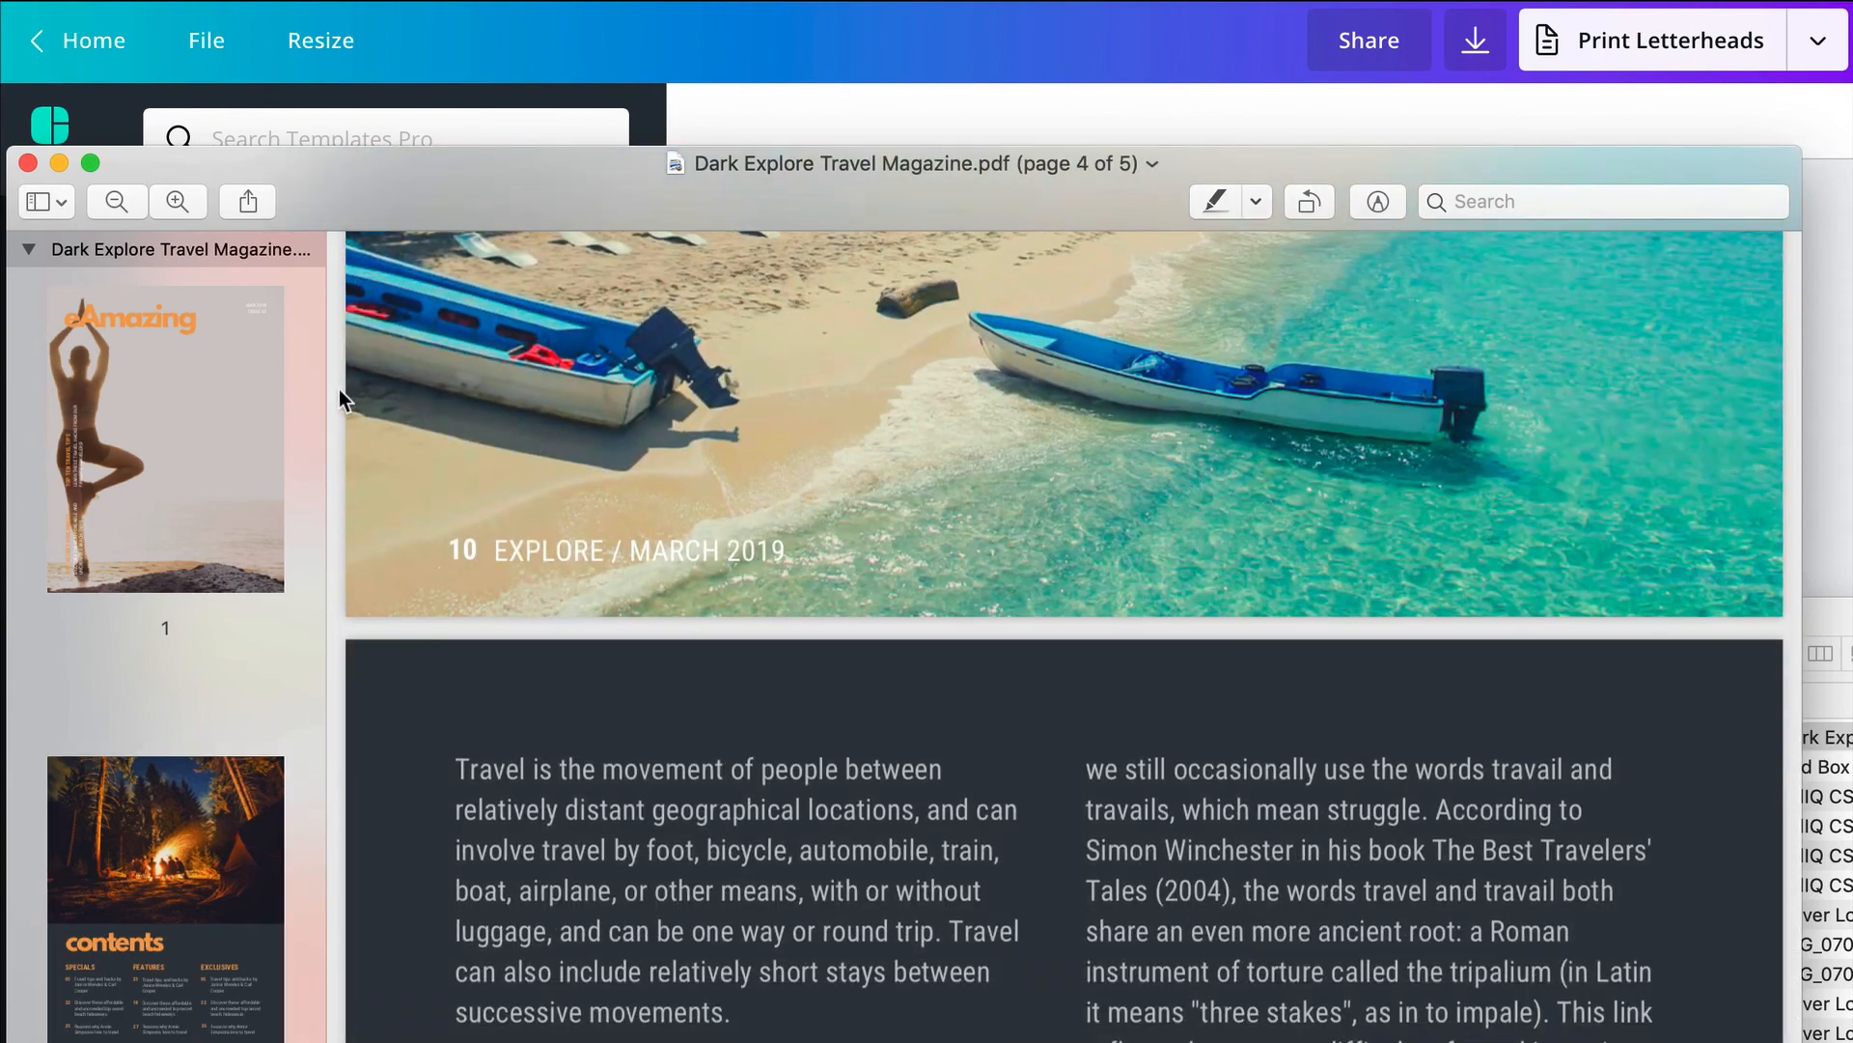
{"action": "left_click", "coordinate": [27, 164]}
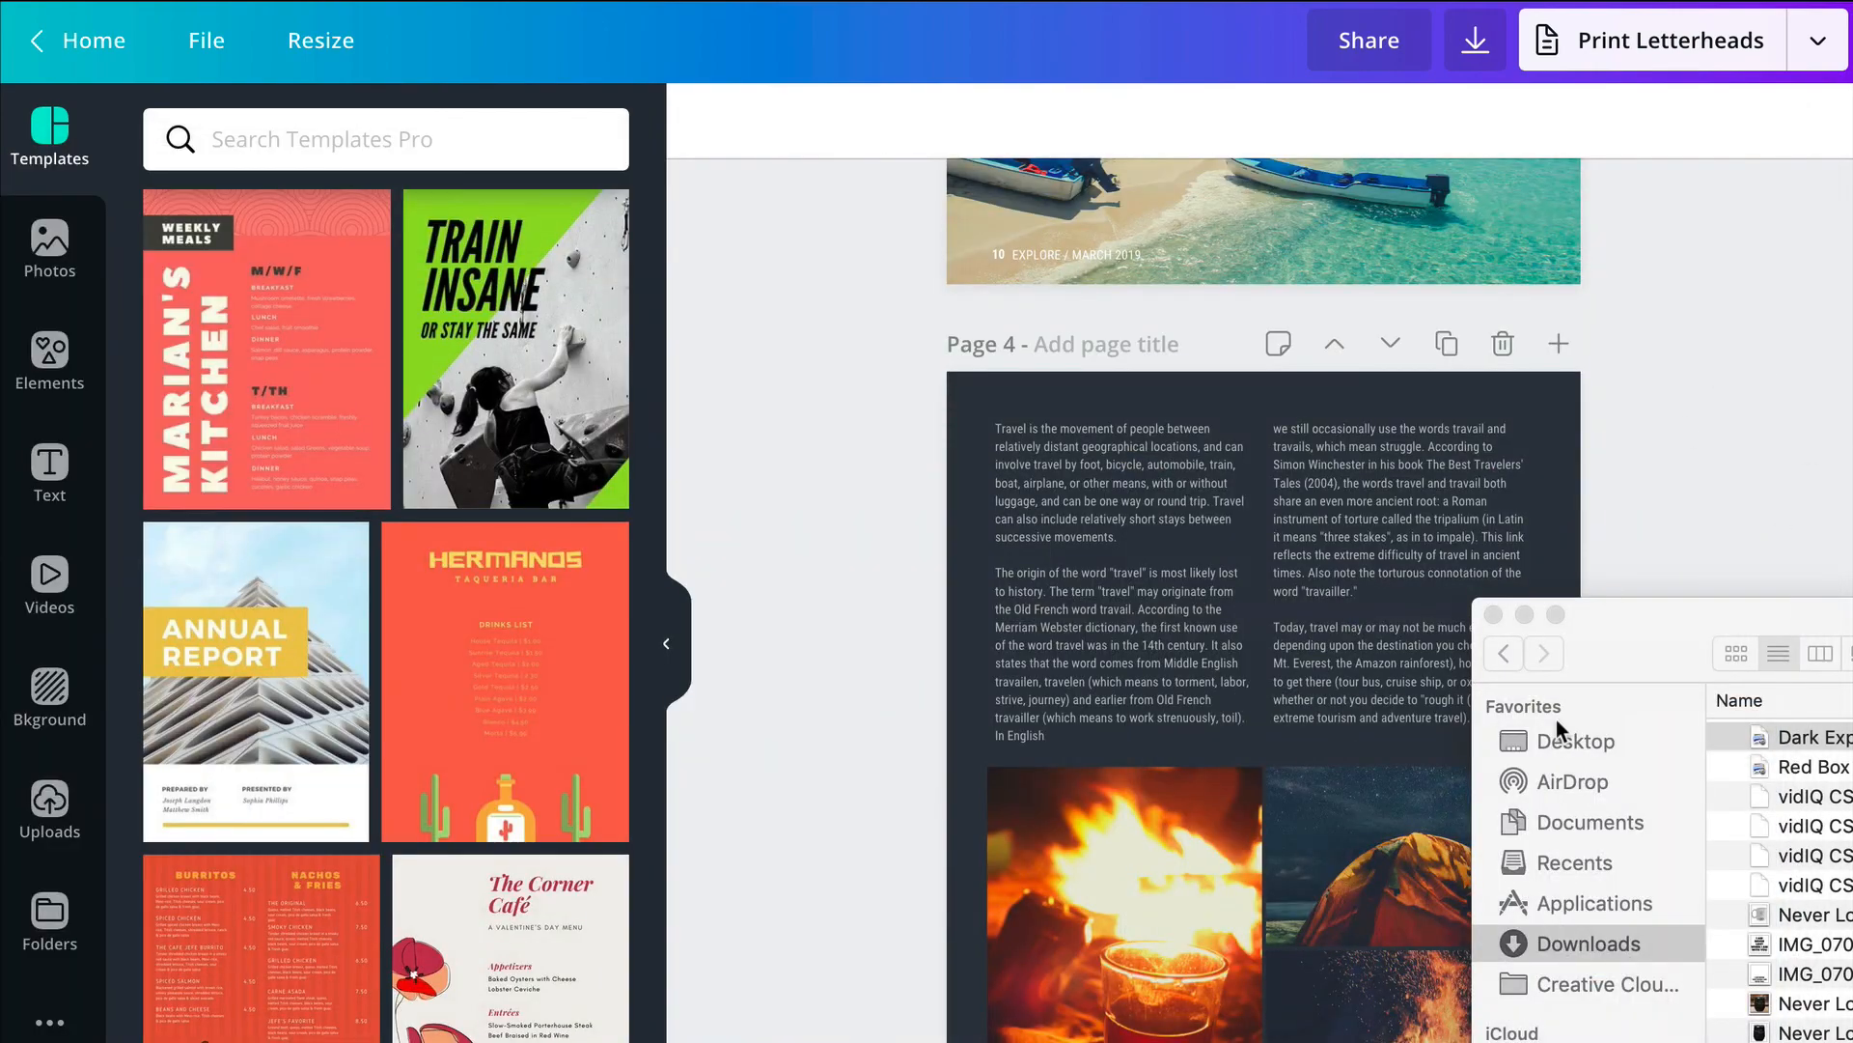
{"action": "left_click", "coordinate": [1527, 615]}
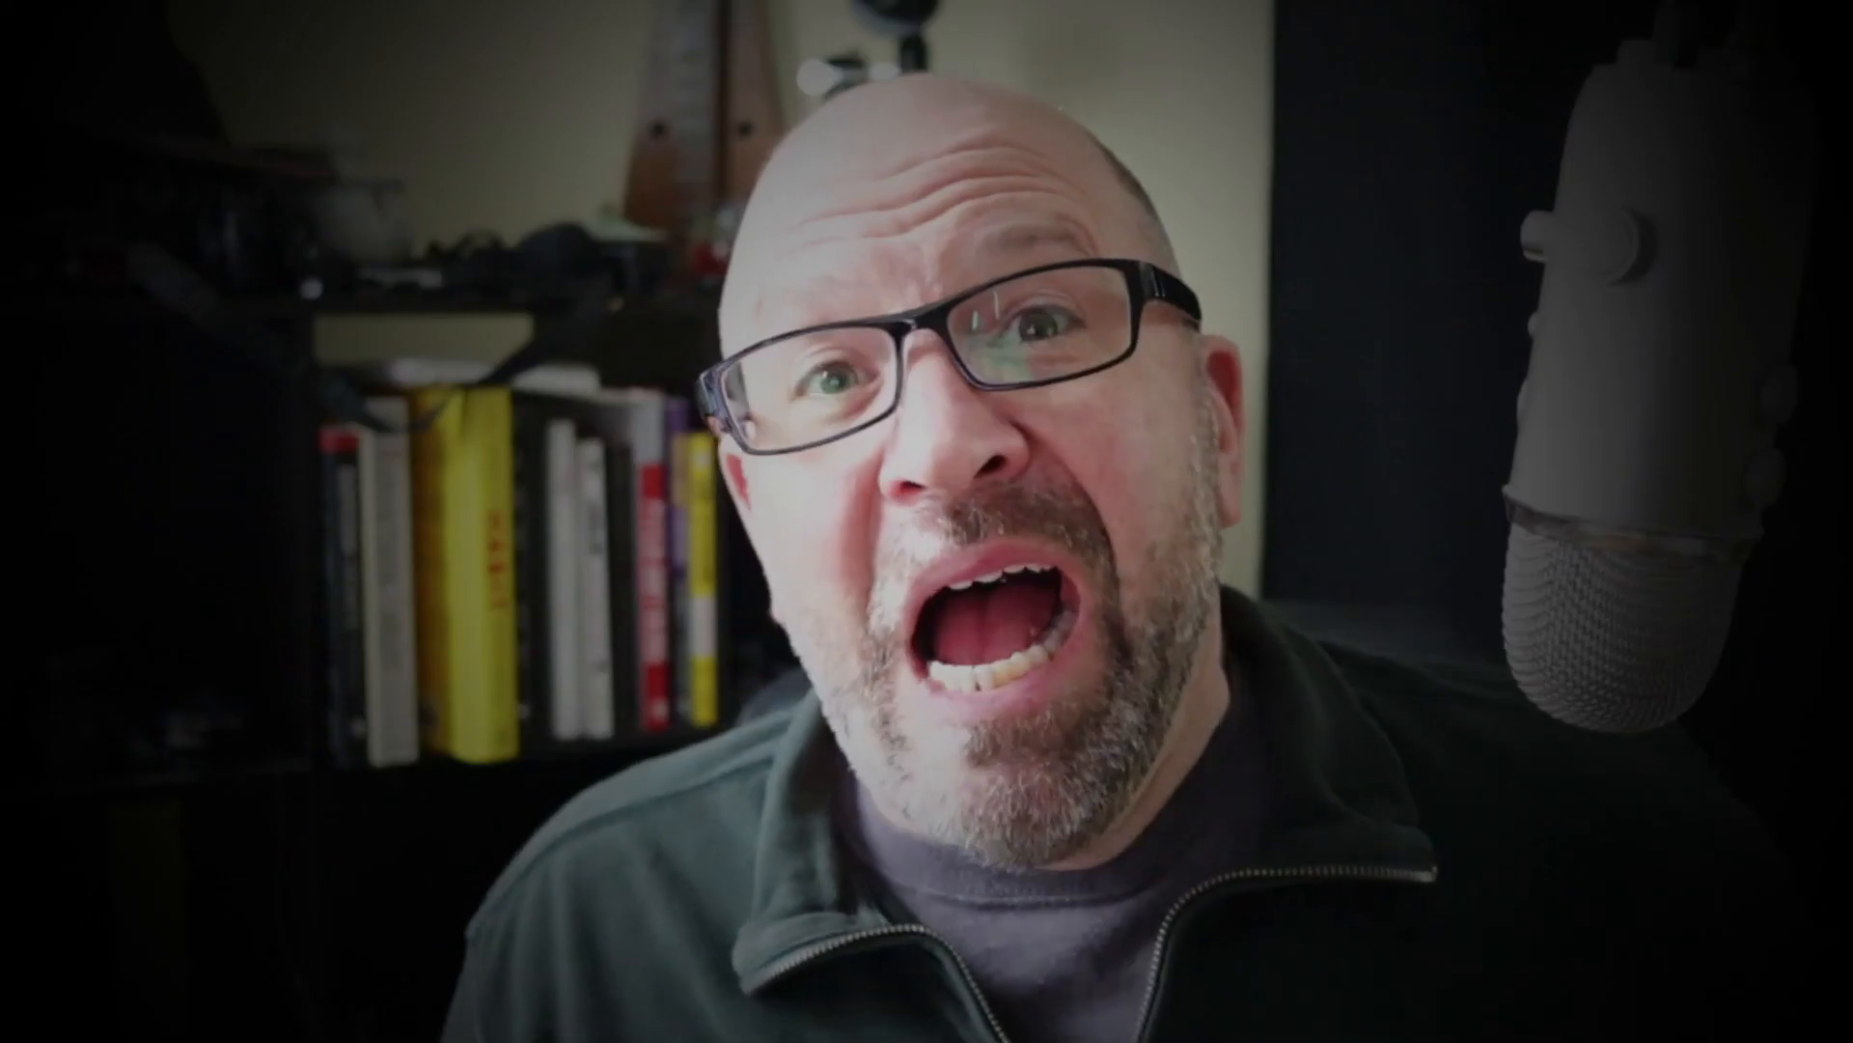